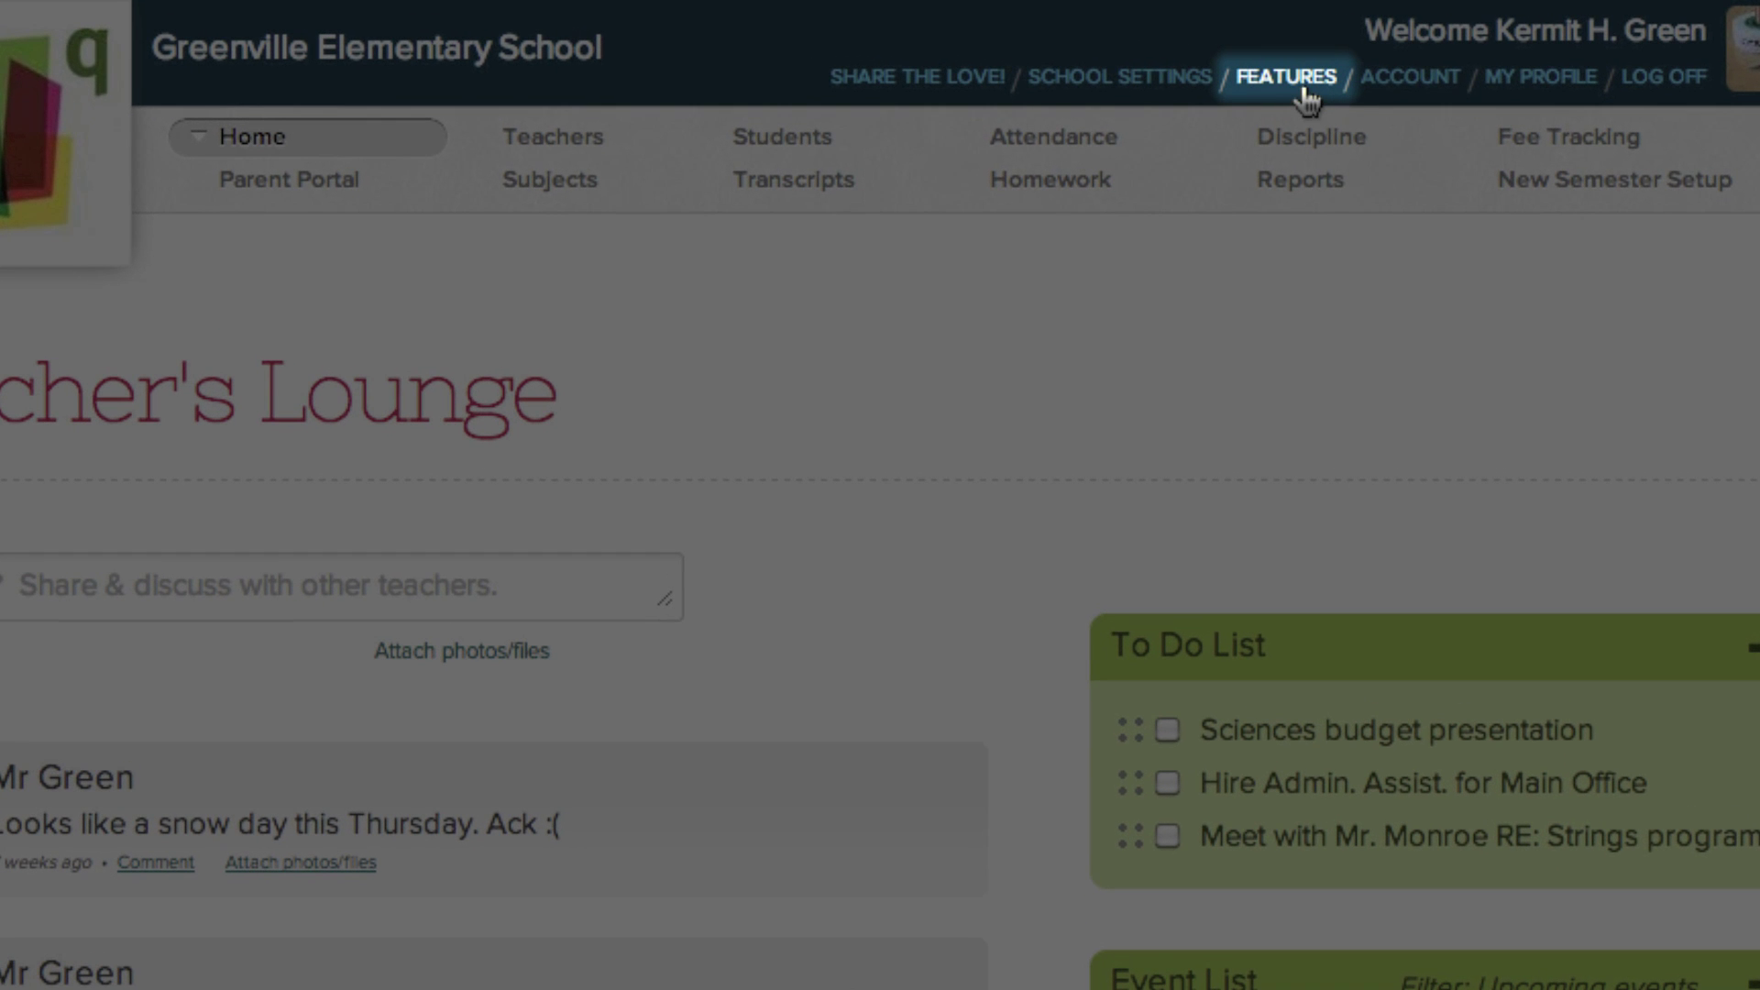
- Enable the Report Cards/Gradebook feature on the school's Features page
left_click(1307, 99)
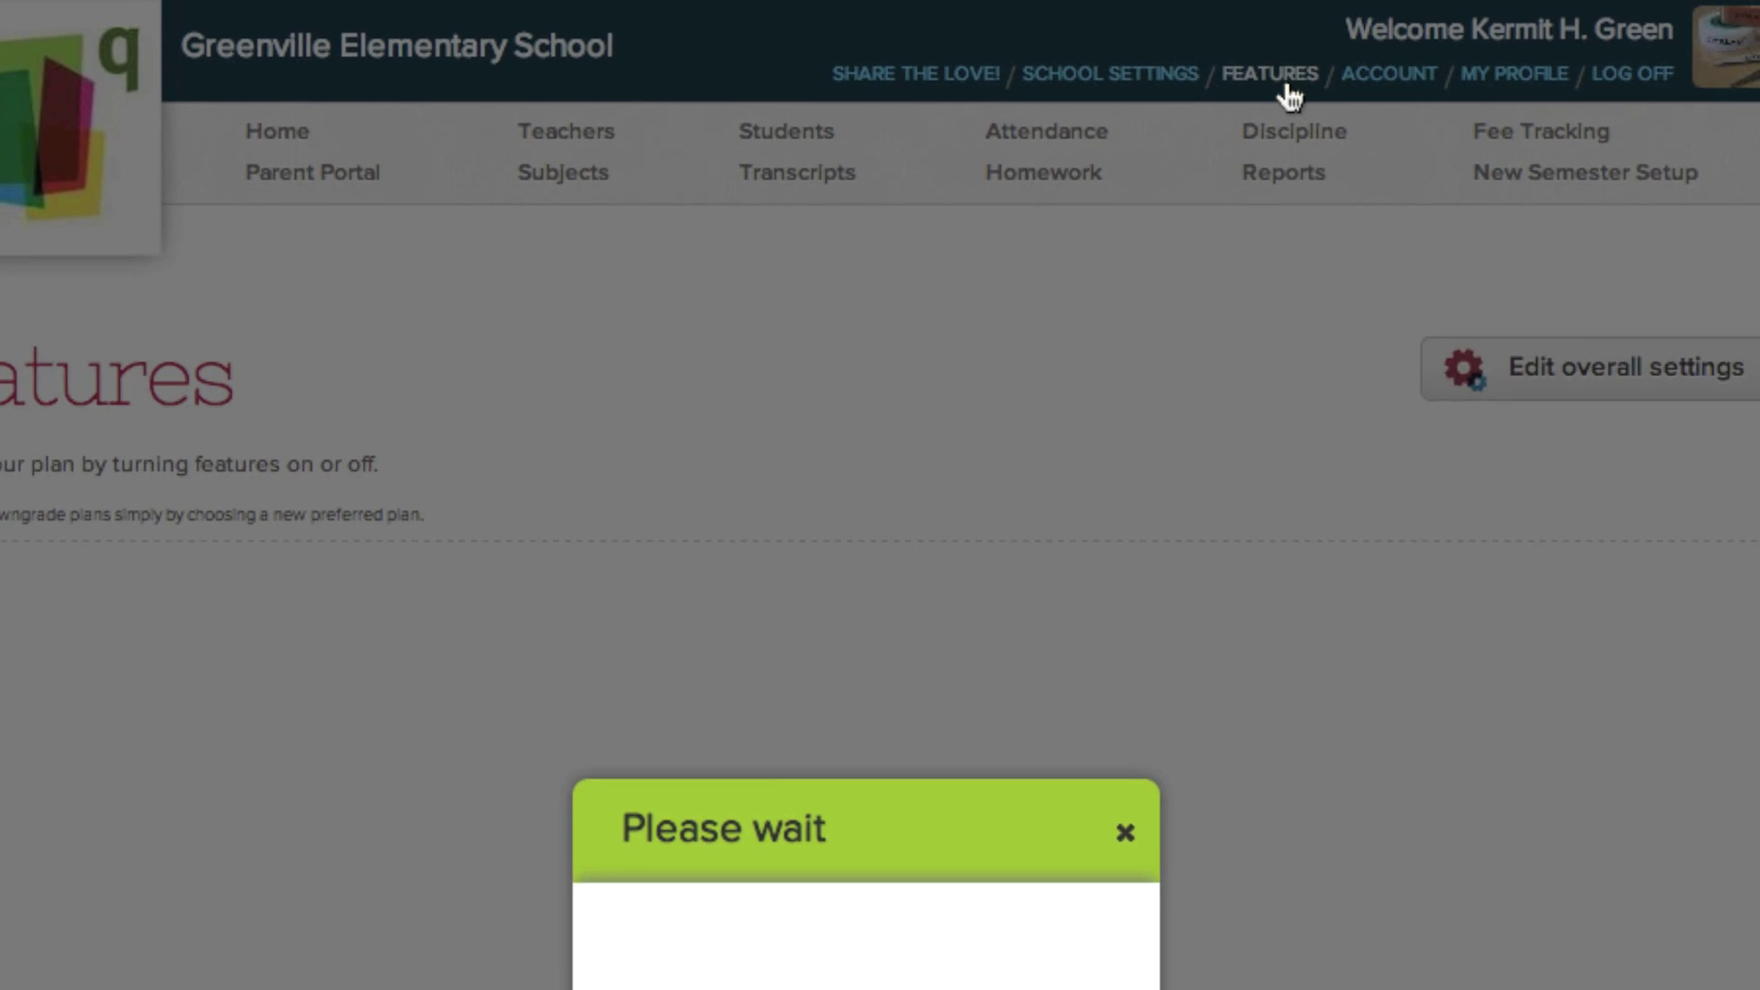
scroll(1306, 99, "down", 1)
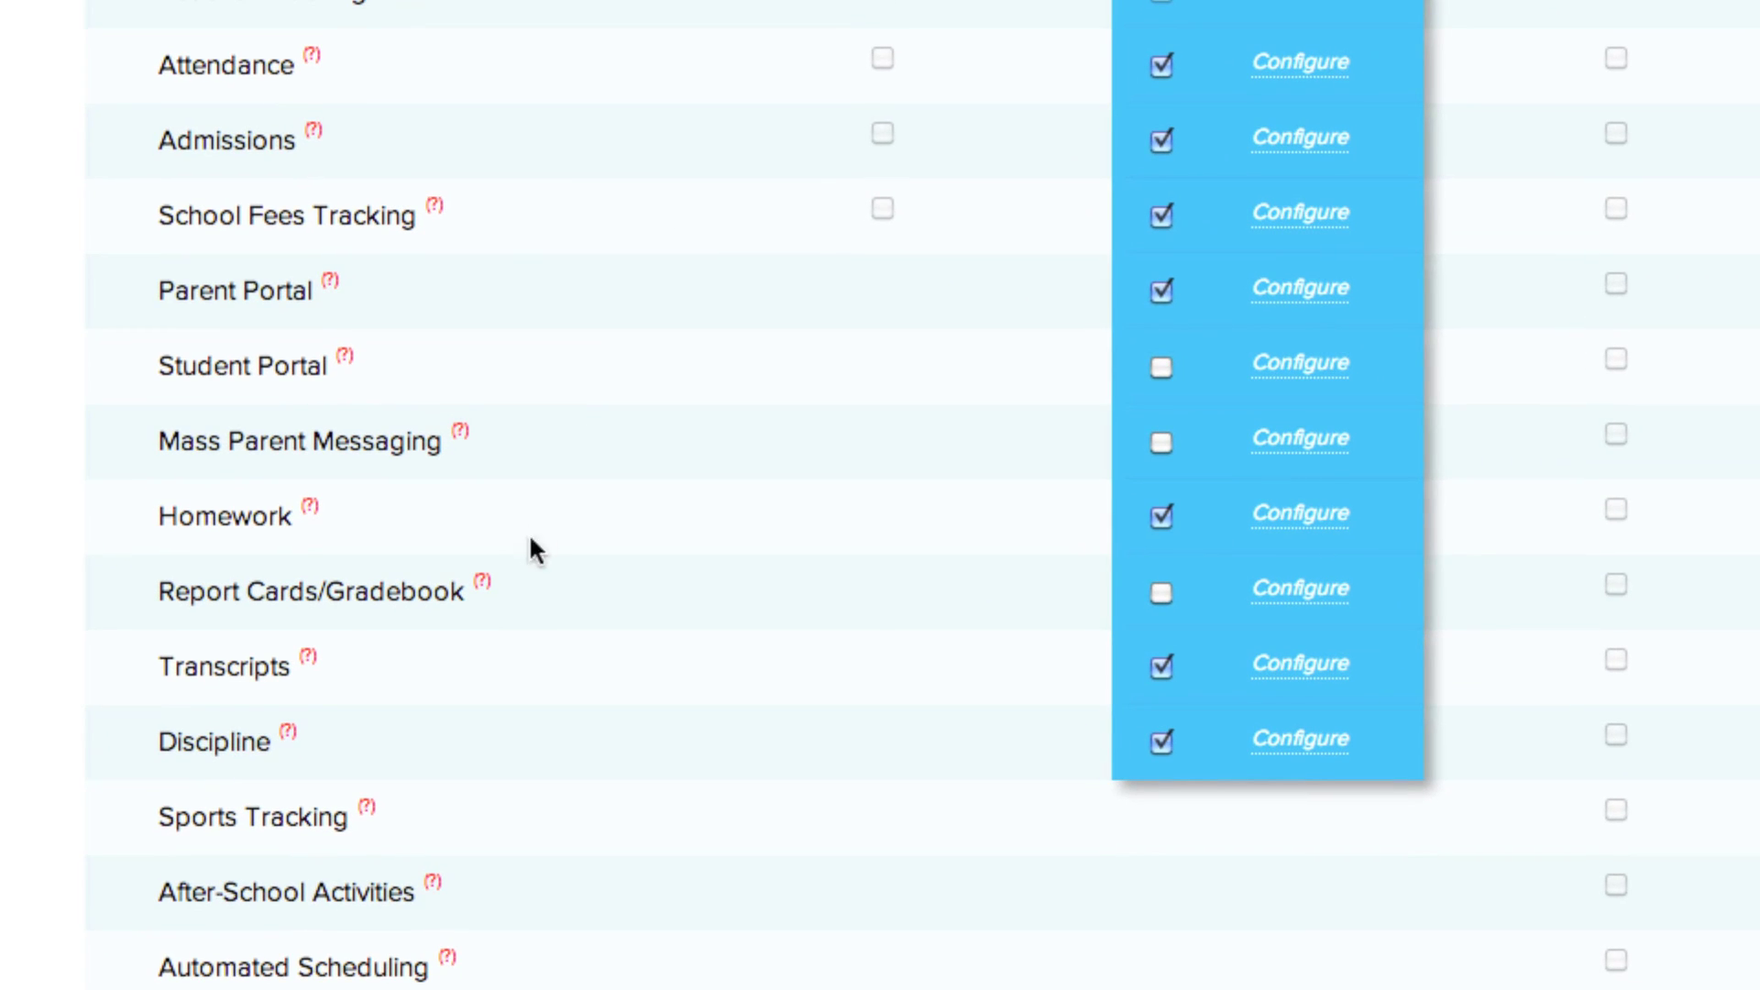
left_click(1161, 594)
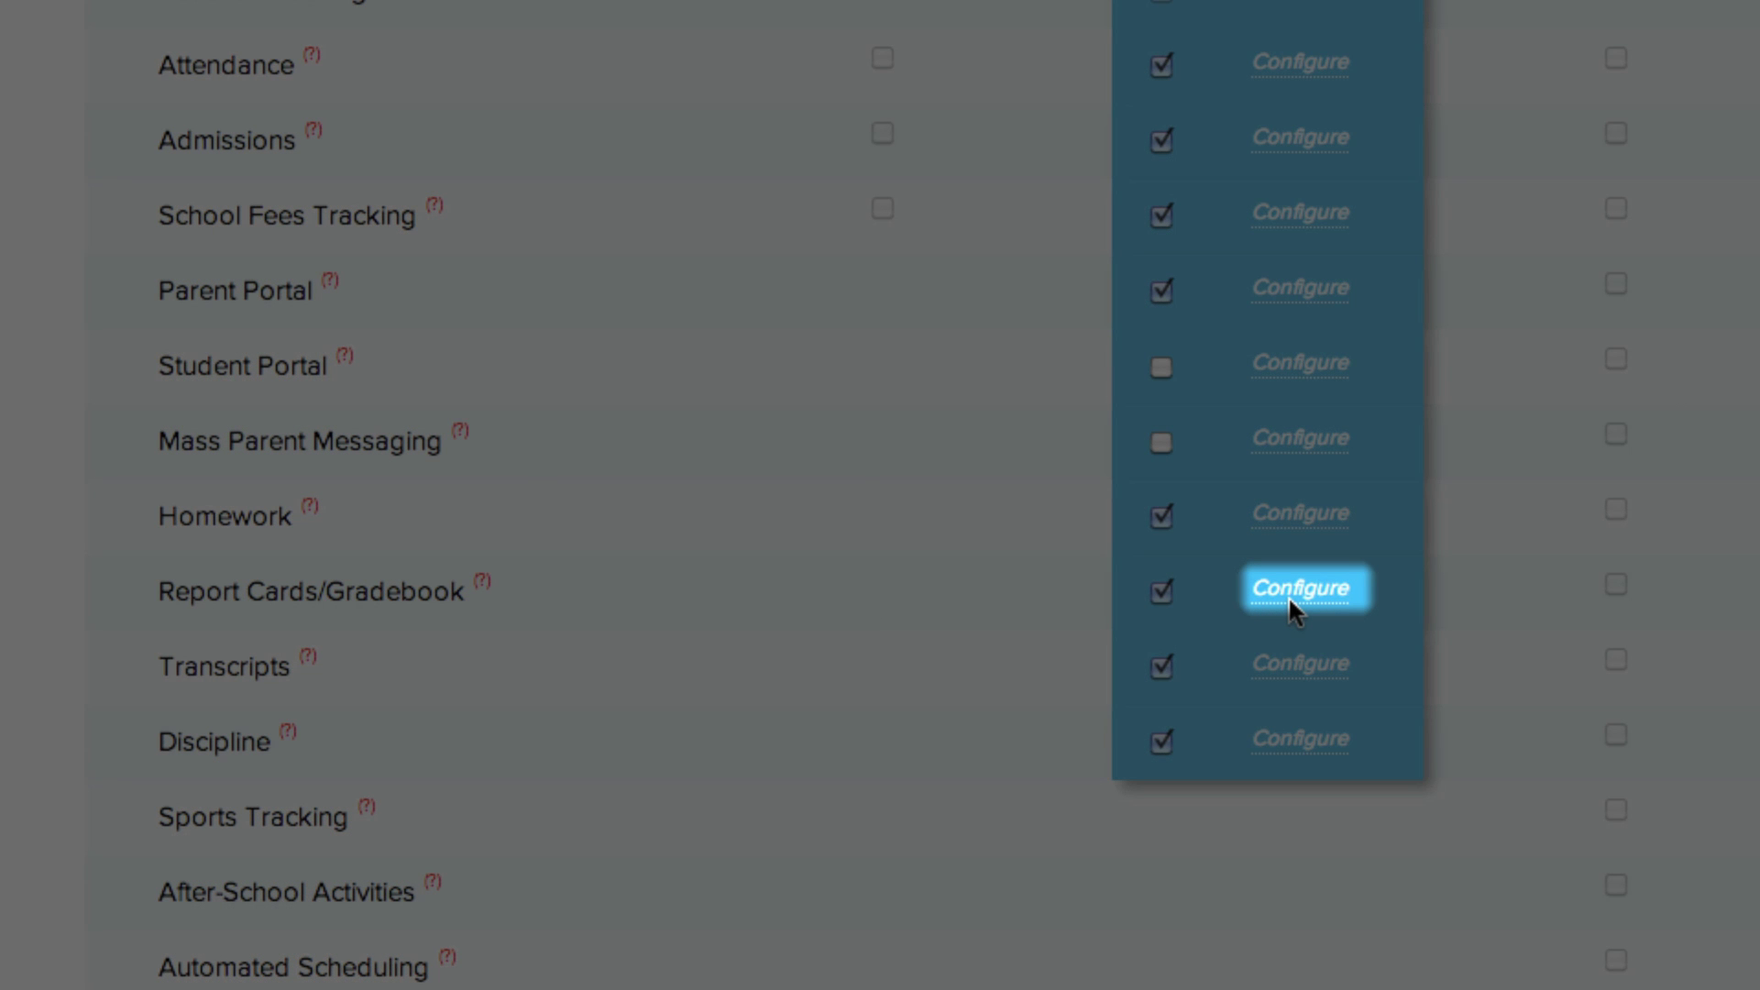
- In the Report Cards/Gradebook configuration, add two teachers as gradebook configurers
left_click(1291, 603)
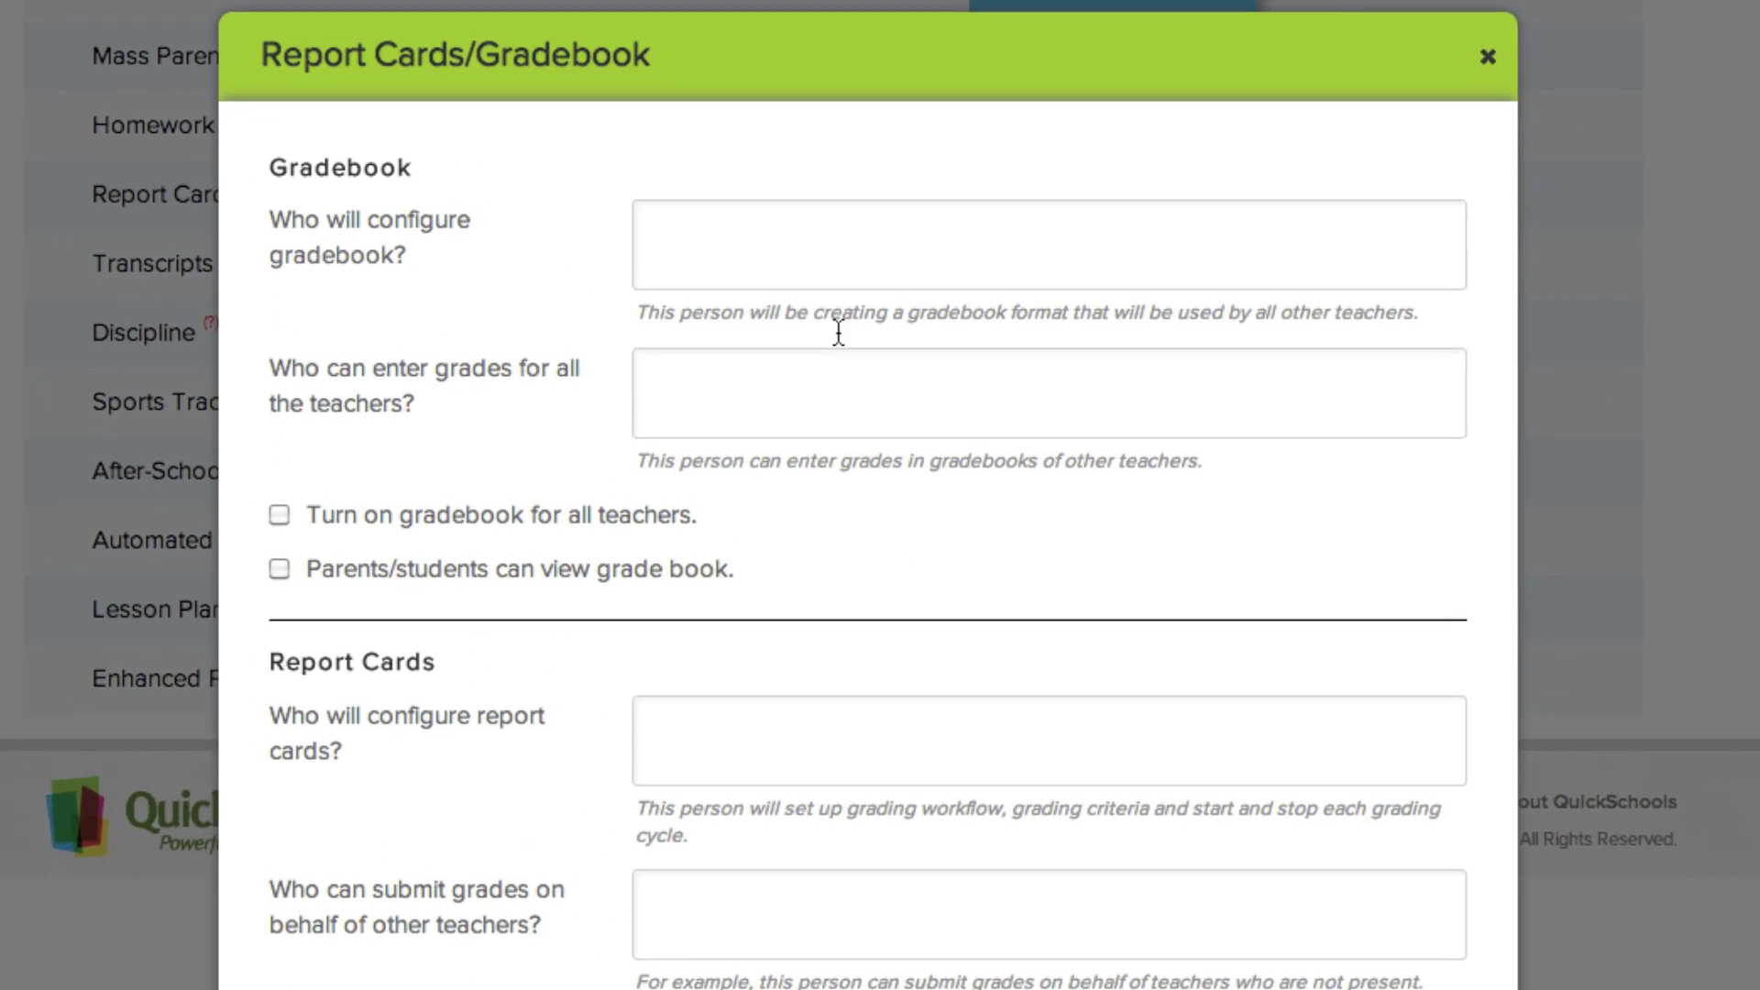
left_click(827, 301)
type("Ker")
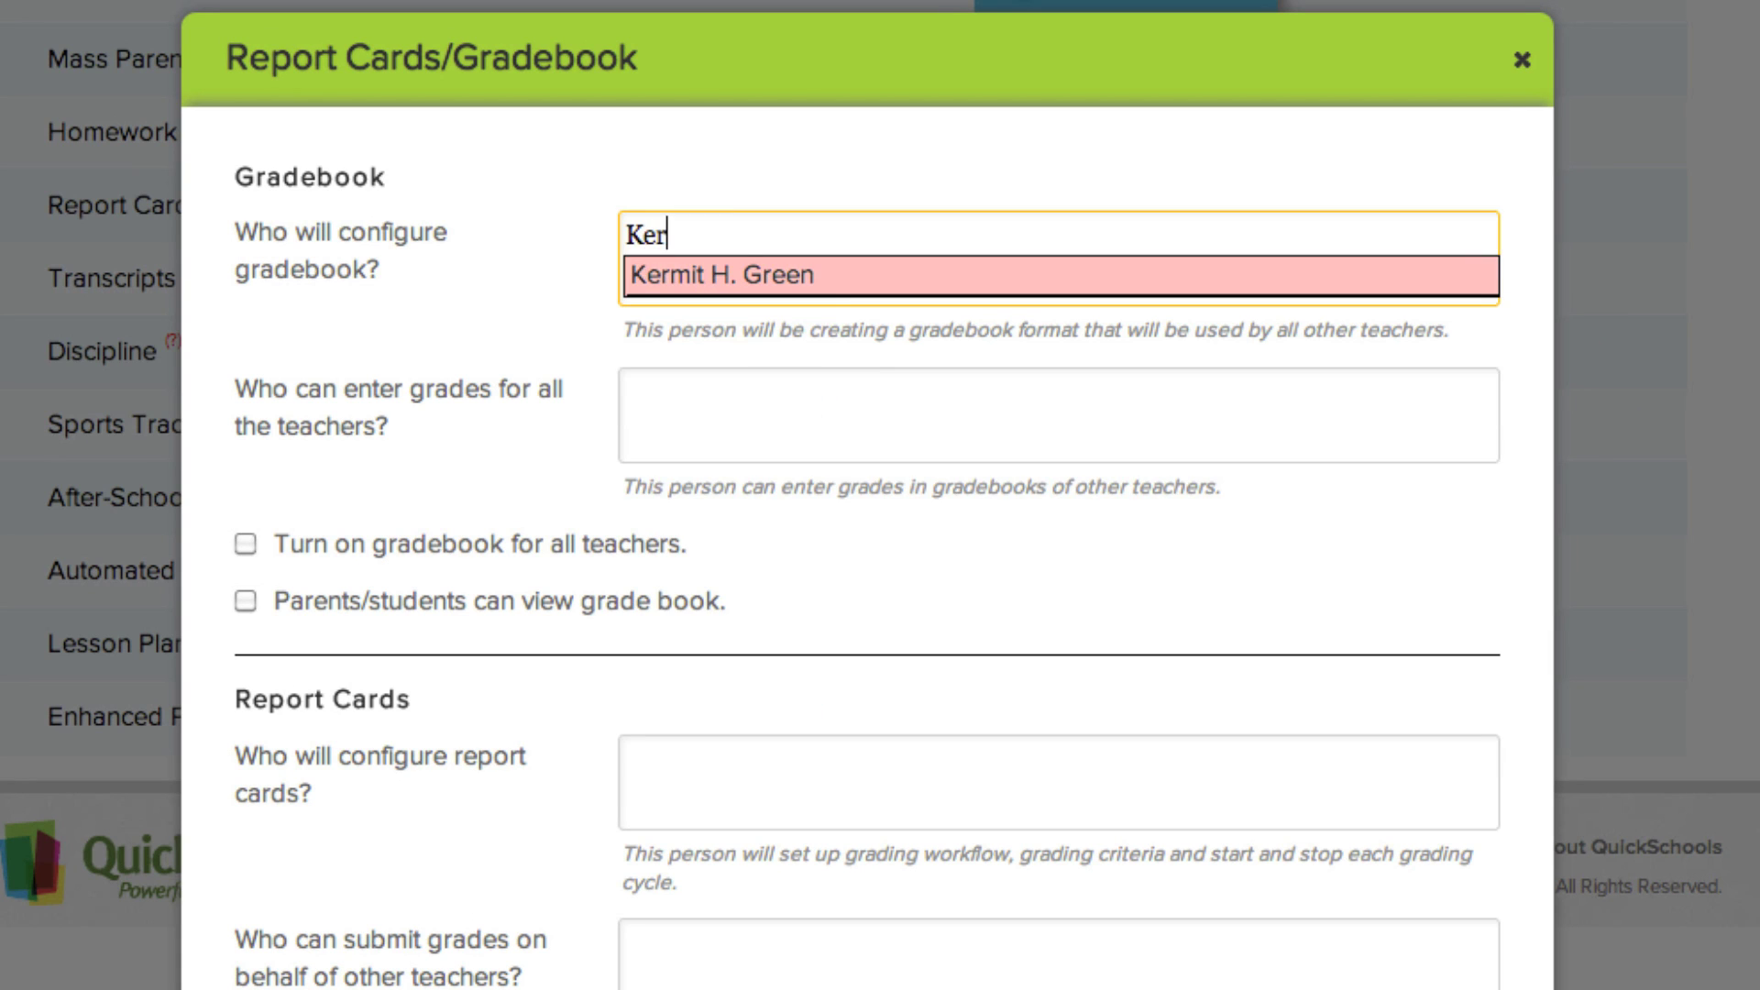
left_click(825, 287)
type("Mrs")
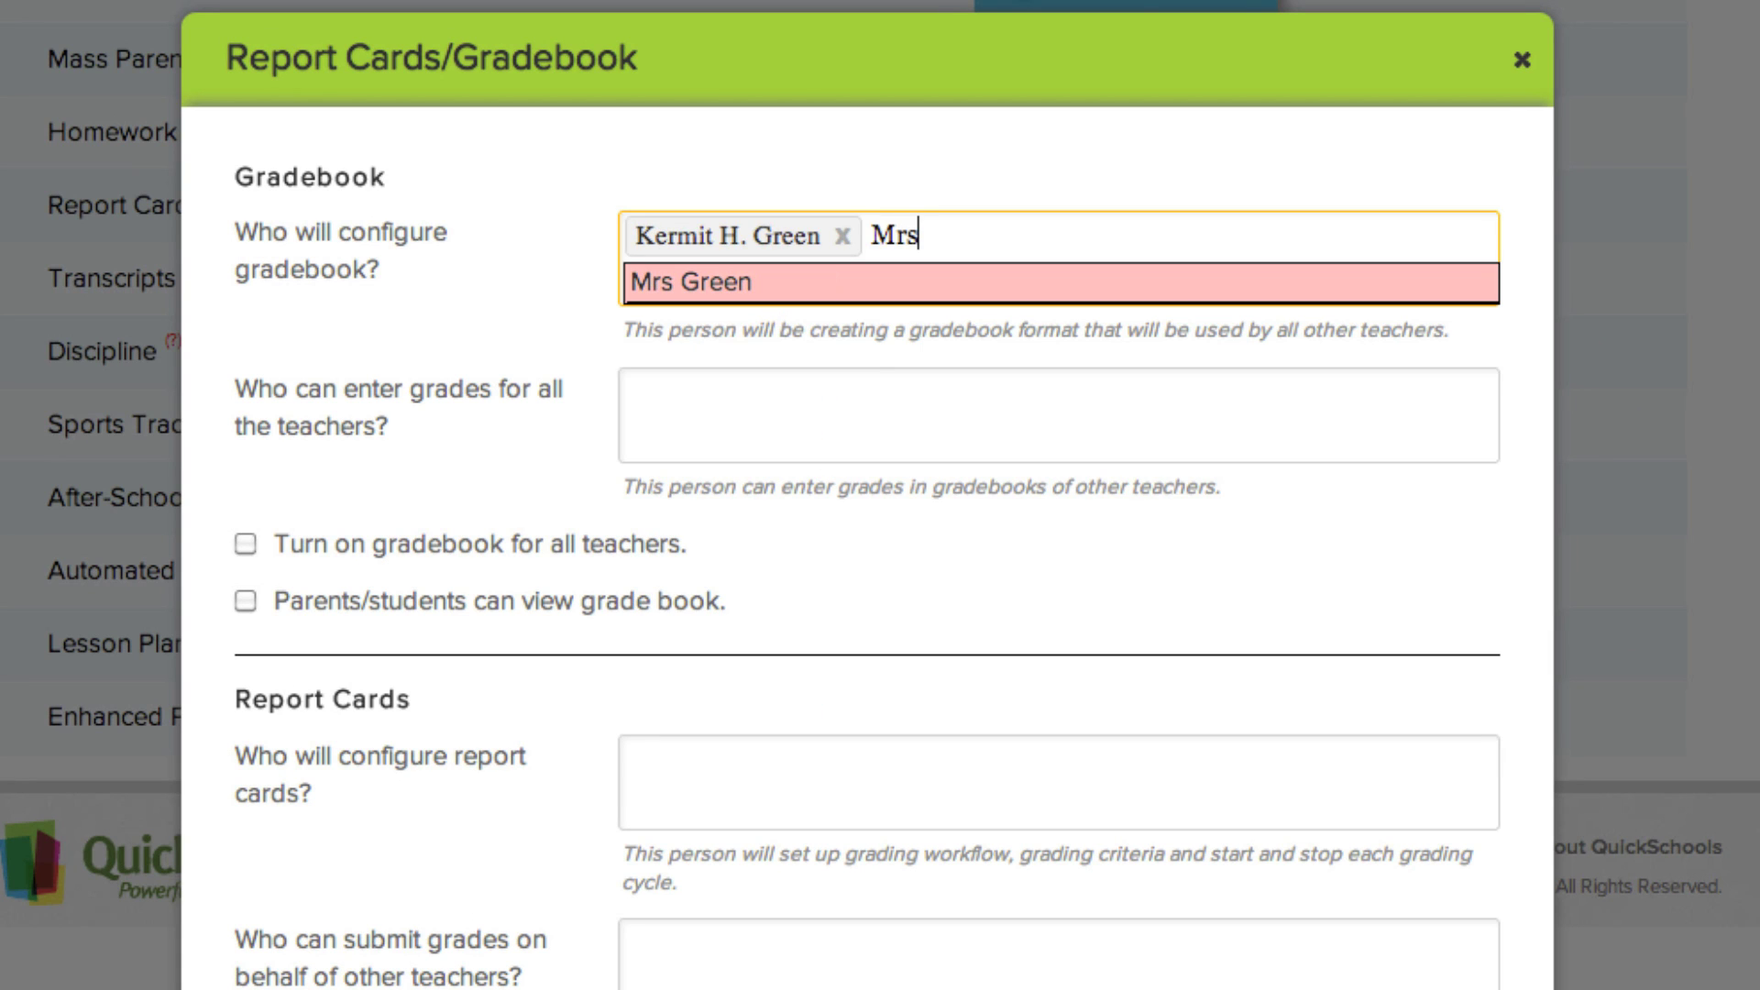
left_click(831, 291)
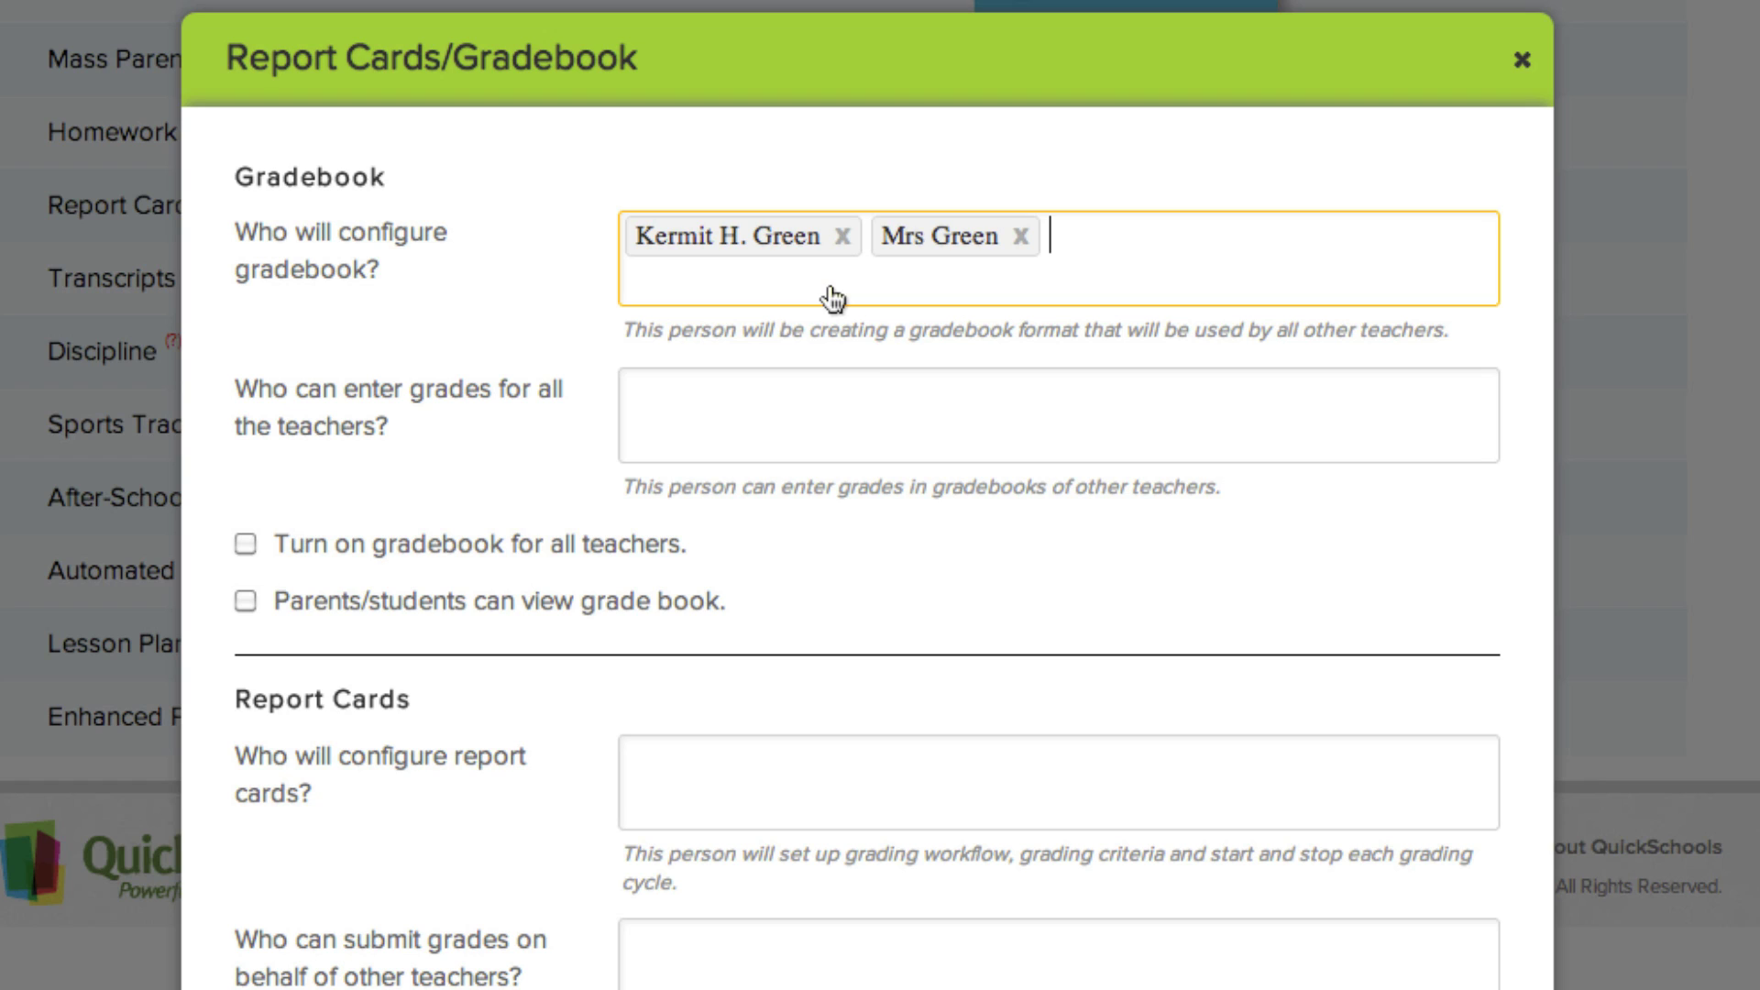
- Let All Teachers enter grades and turn on the gradebook checkboxes
left_click(835, 417)
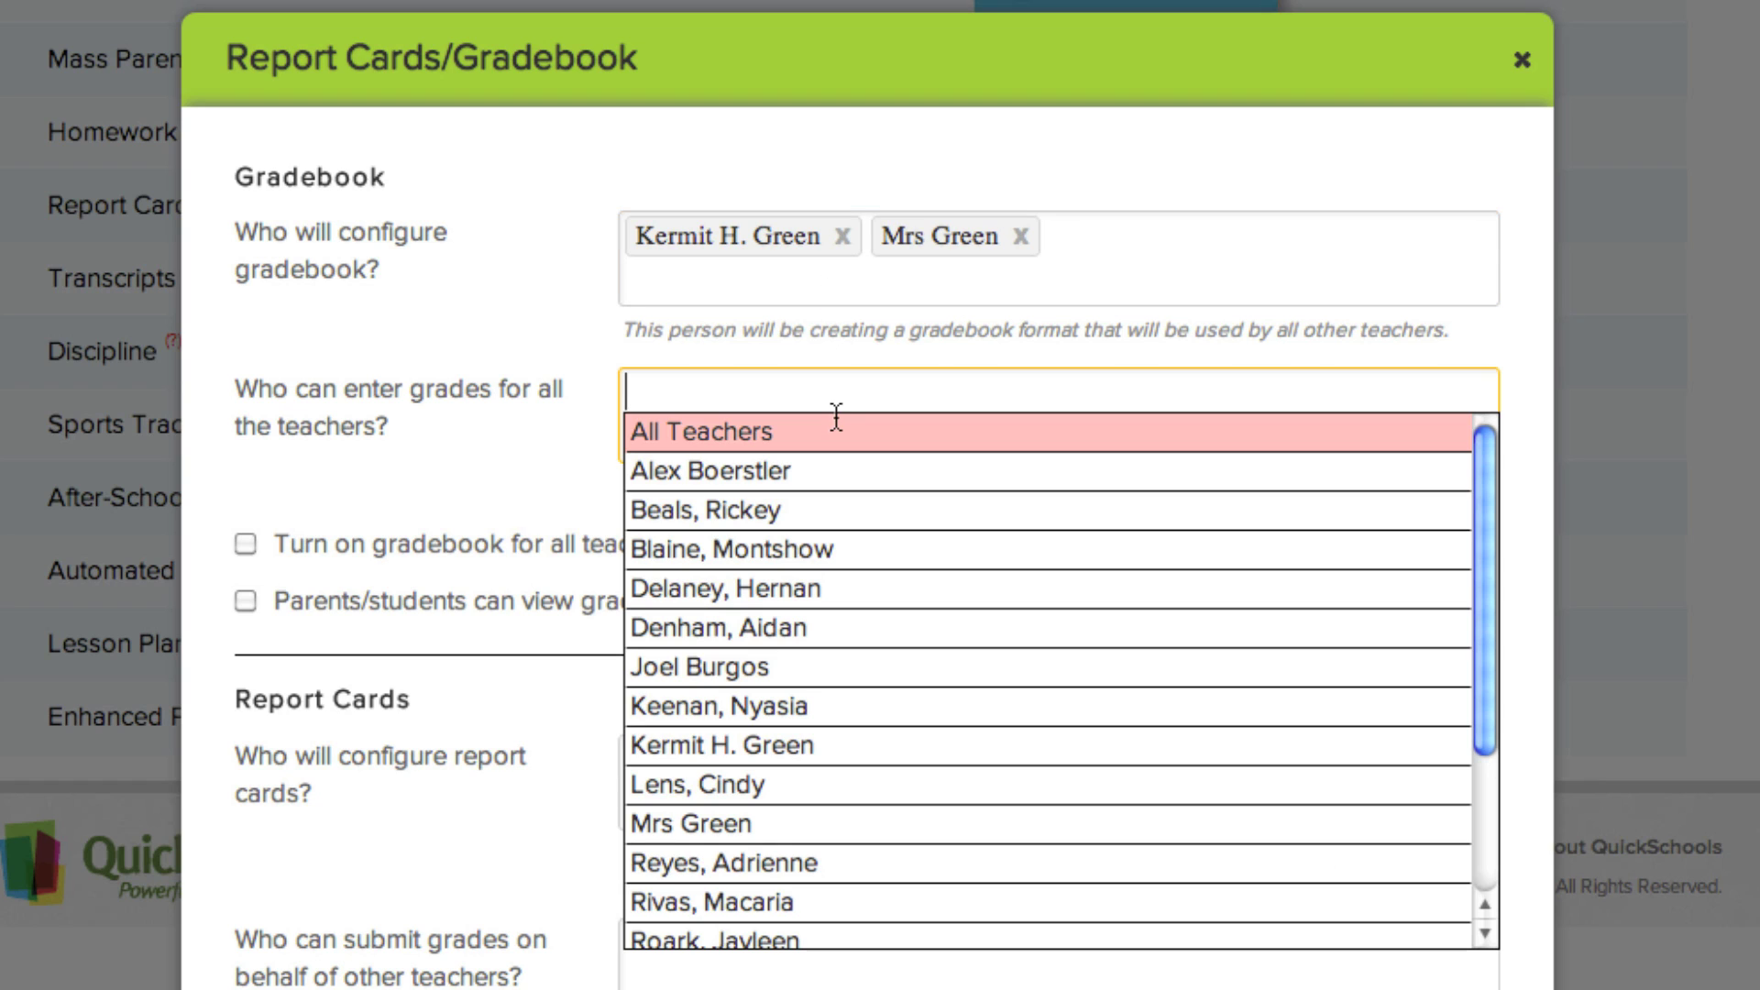
left_click(839, 445)
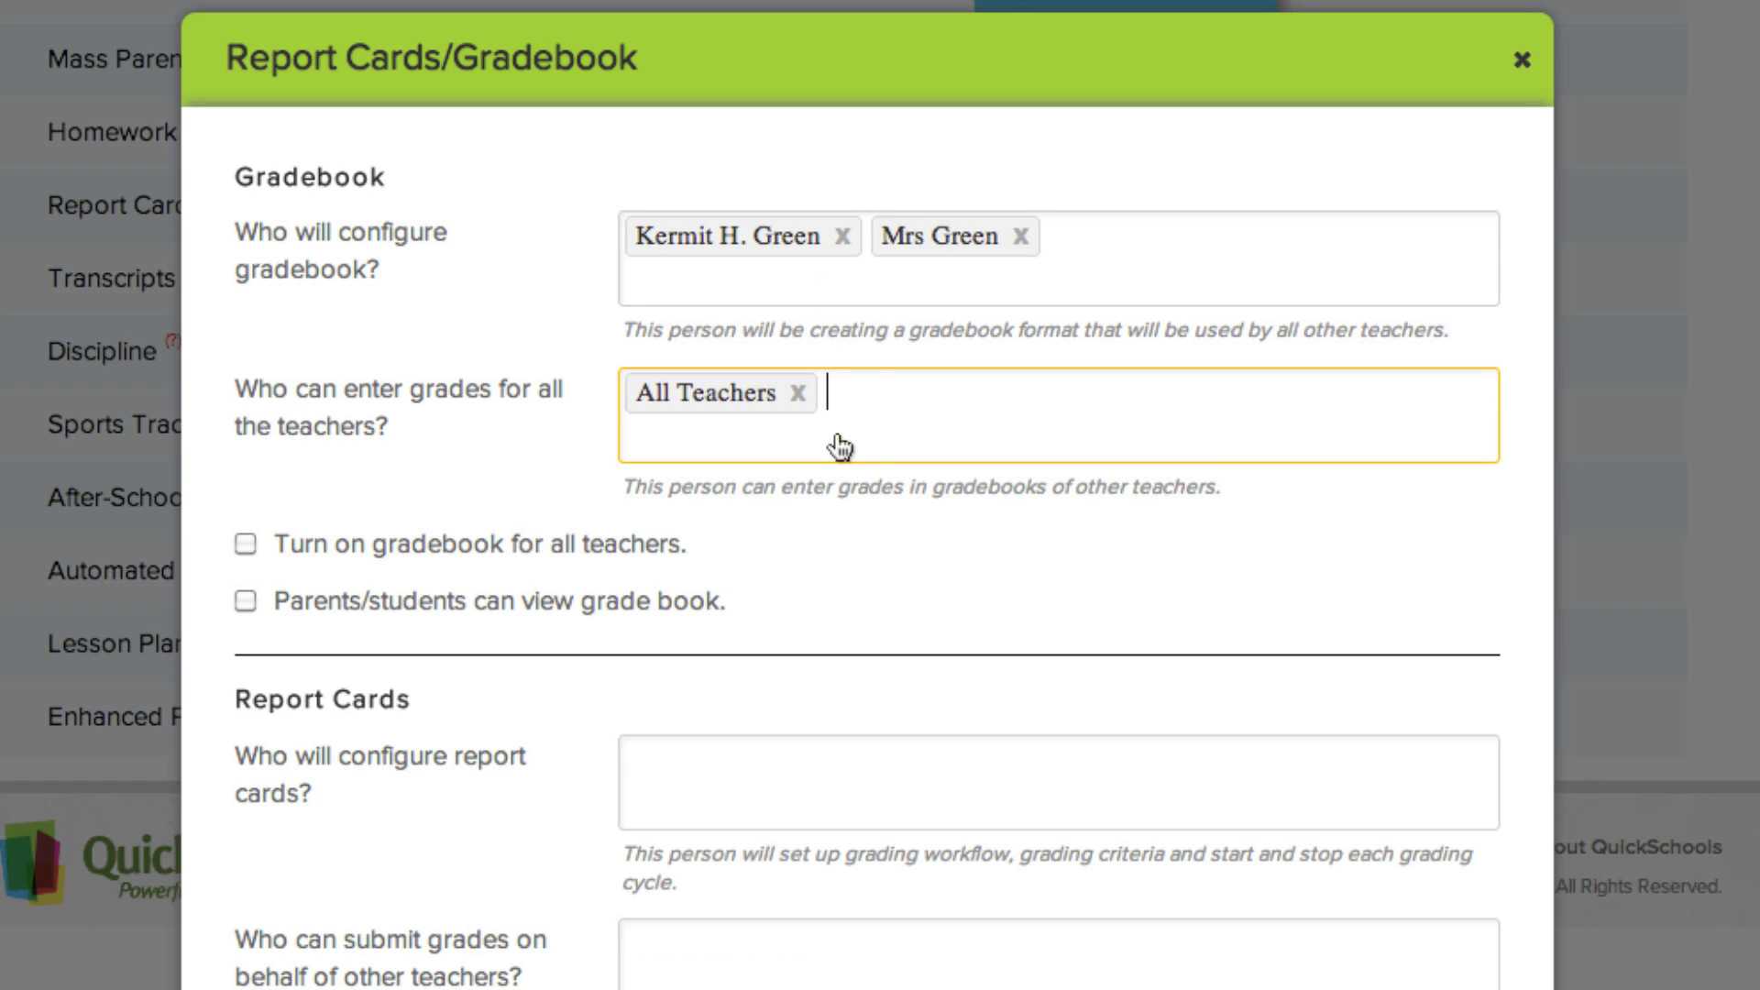
left_click(245, 546)
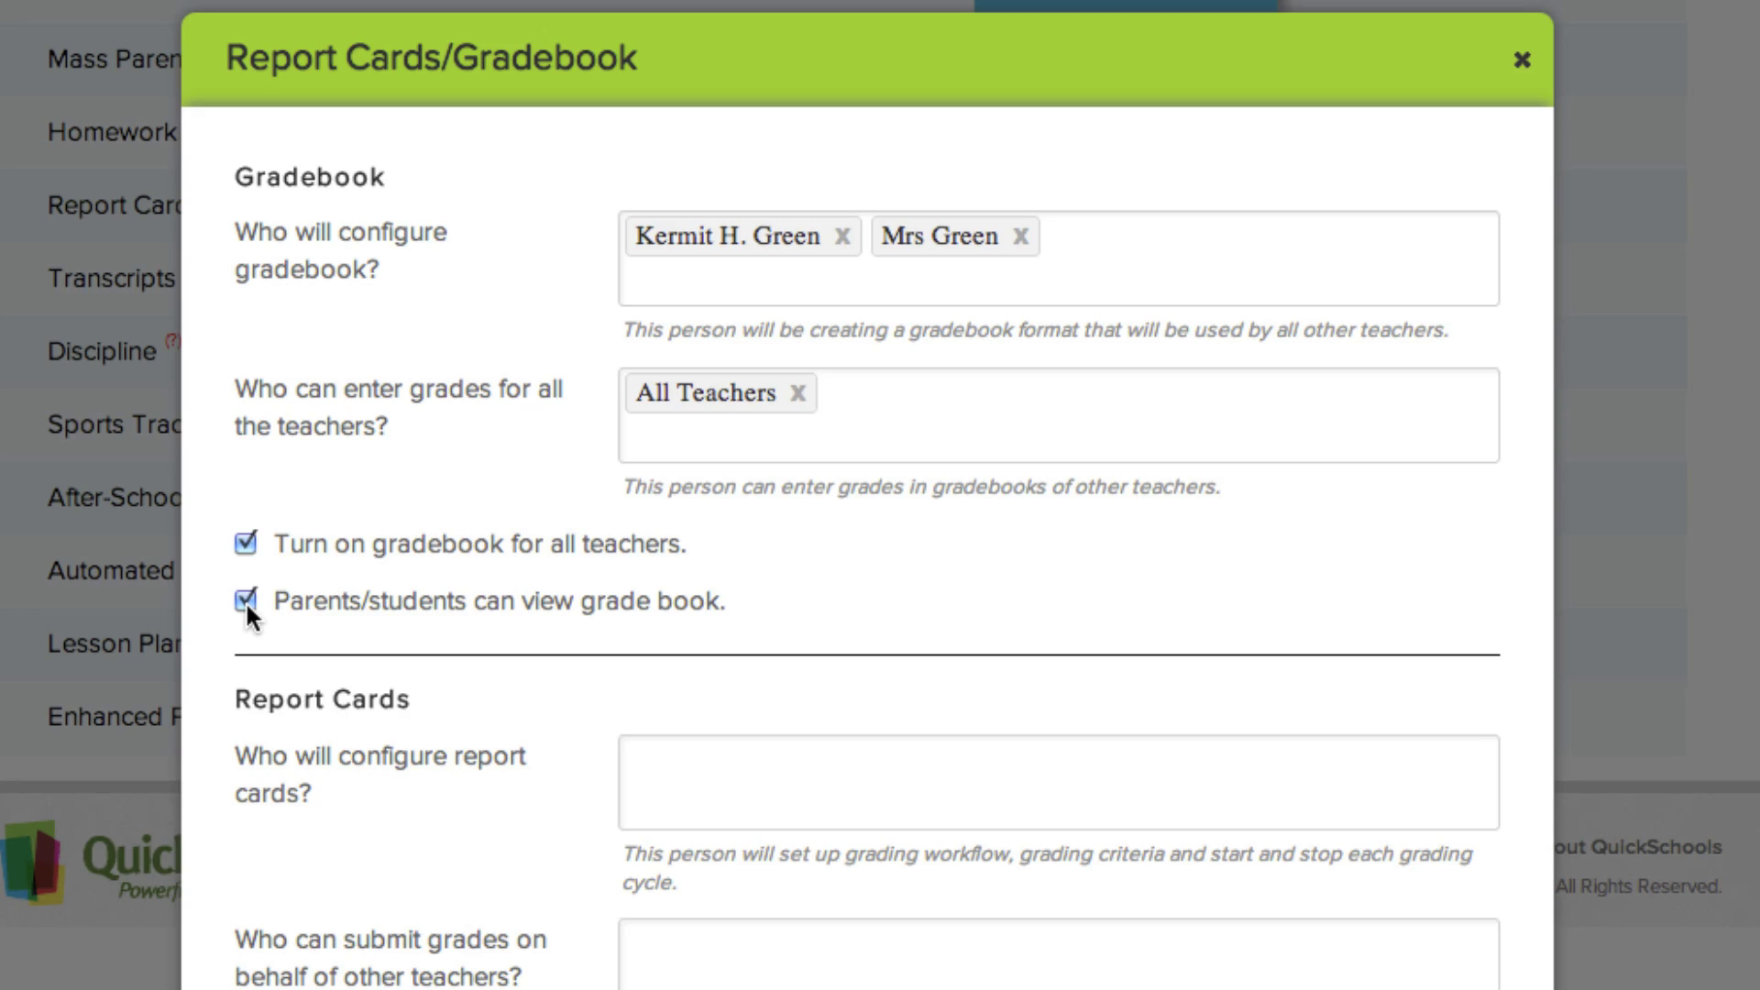
scroll(324, 834, "down", 10)
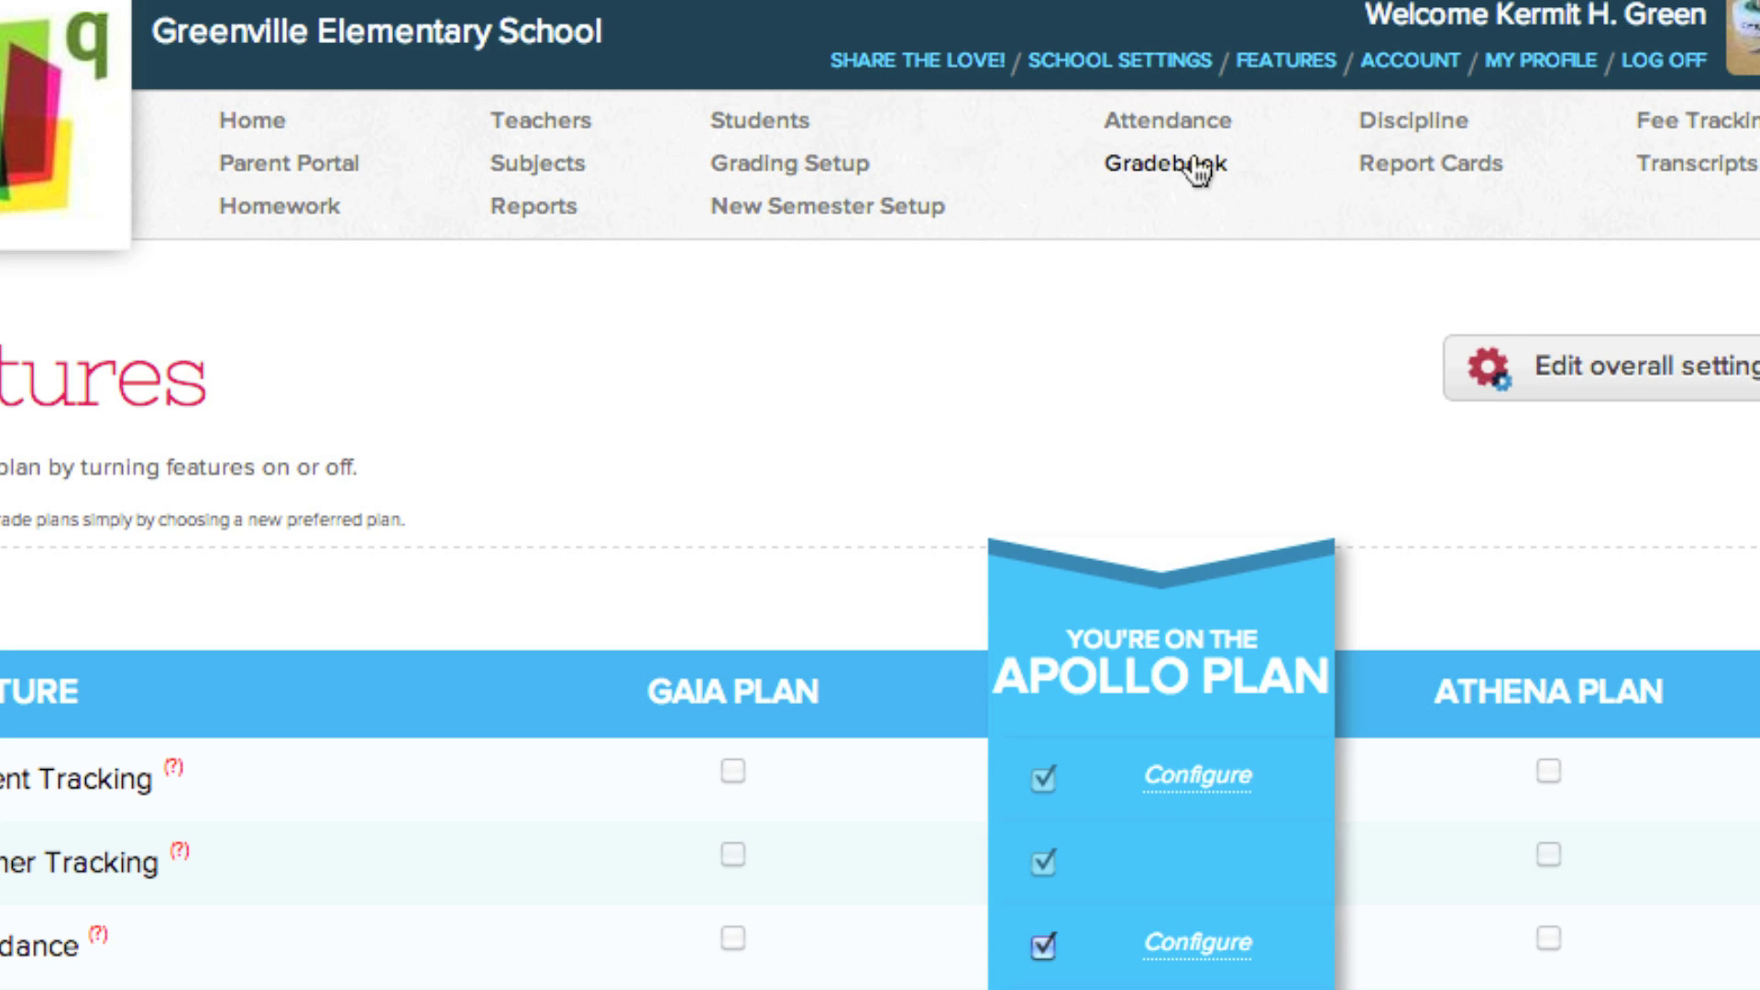
- Go to the Gradebook to view the 1st Grade Math scores
left_click(1174, 163)
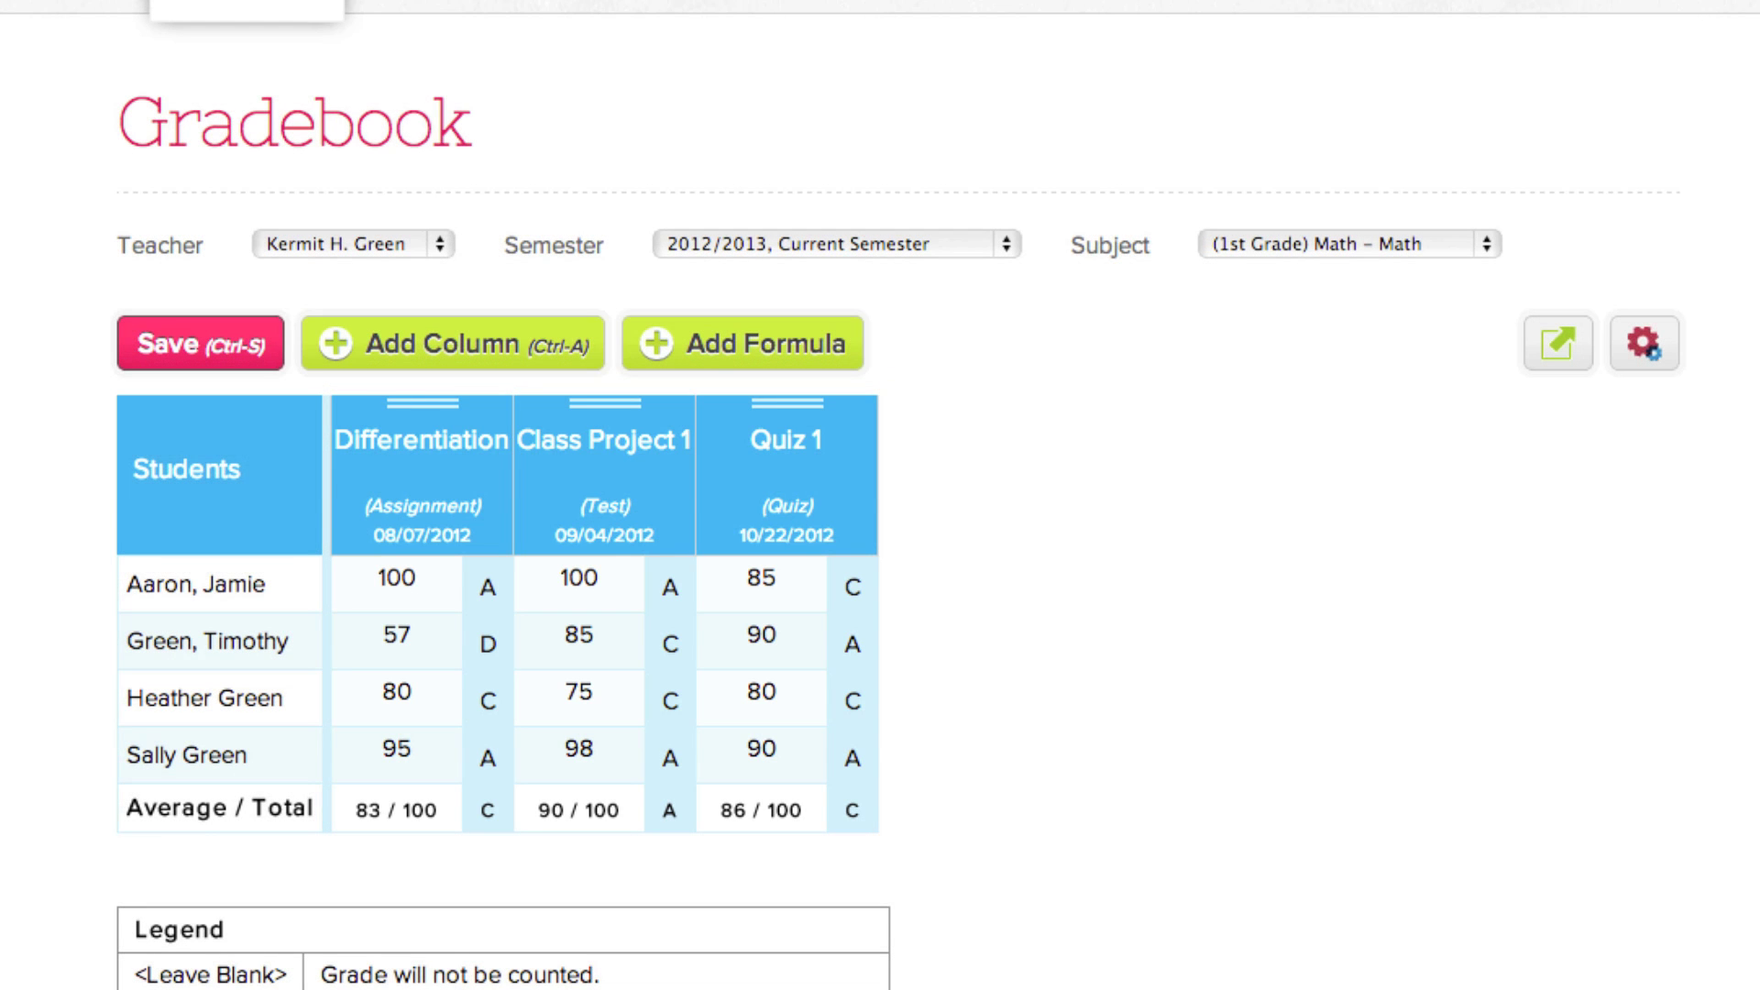
- Add a 'Quiz 2' column in the Quiz category with 20 total marks
left_click(550, 343)
type("Quiz 2")
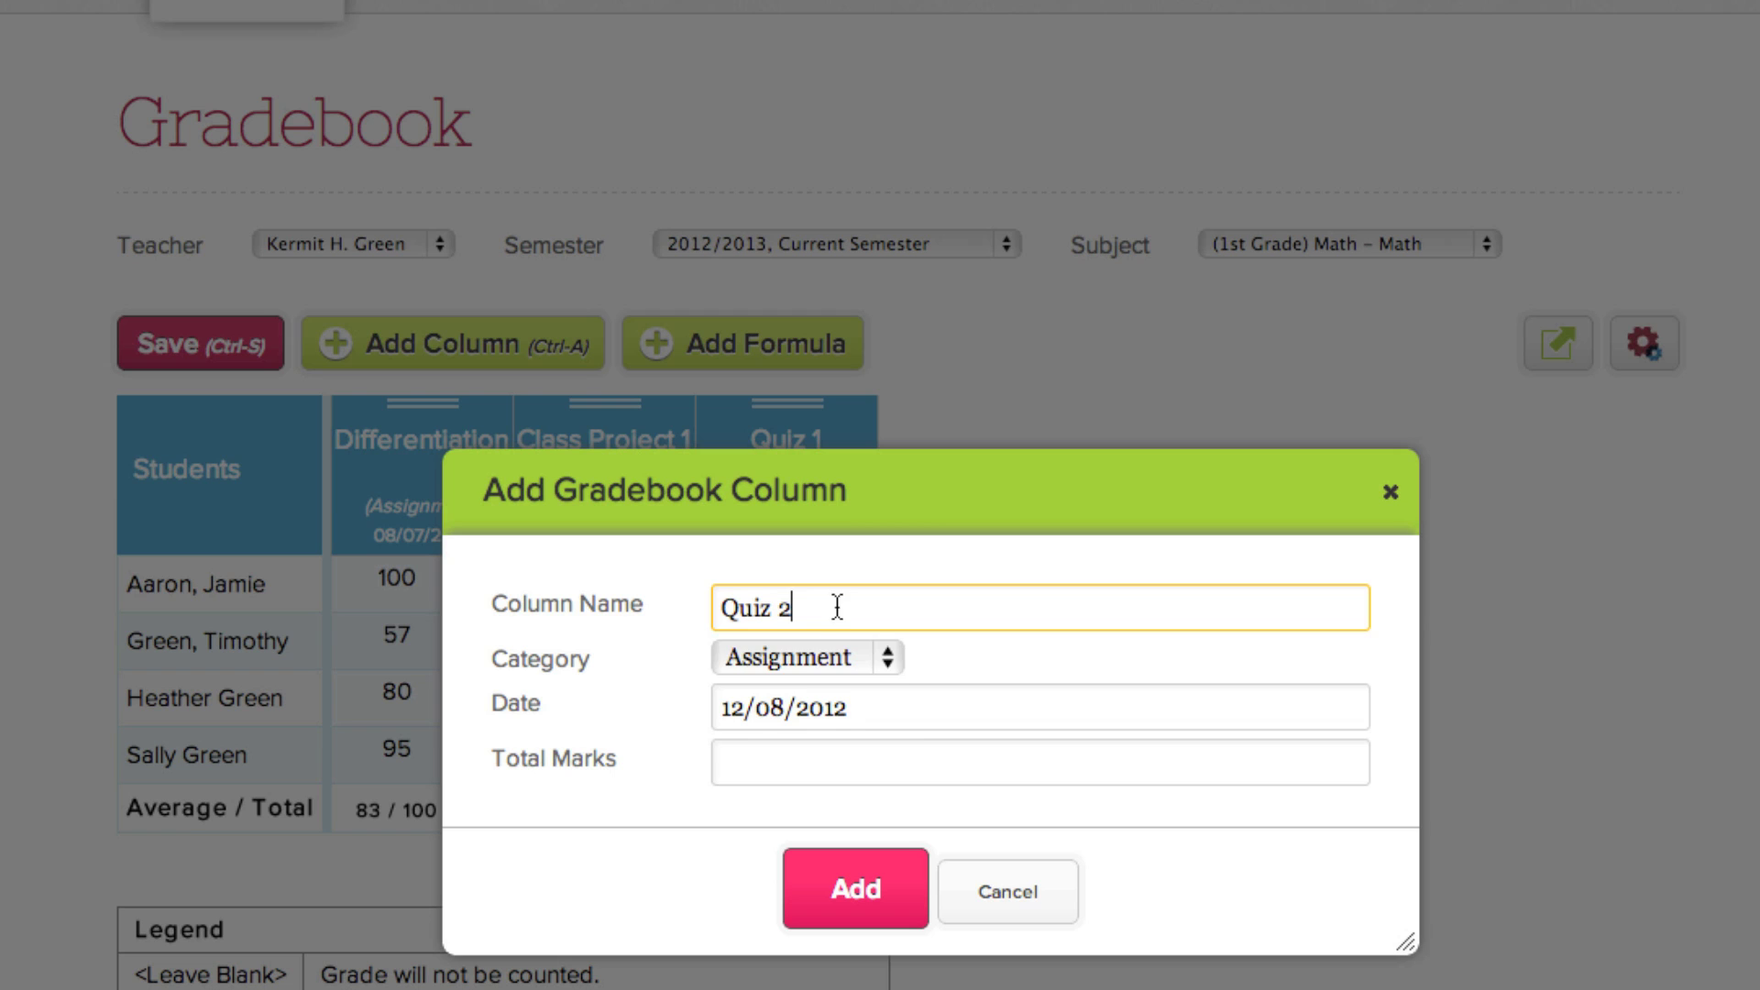
left_click(895, 658)
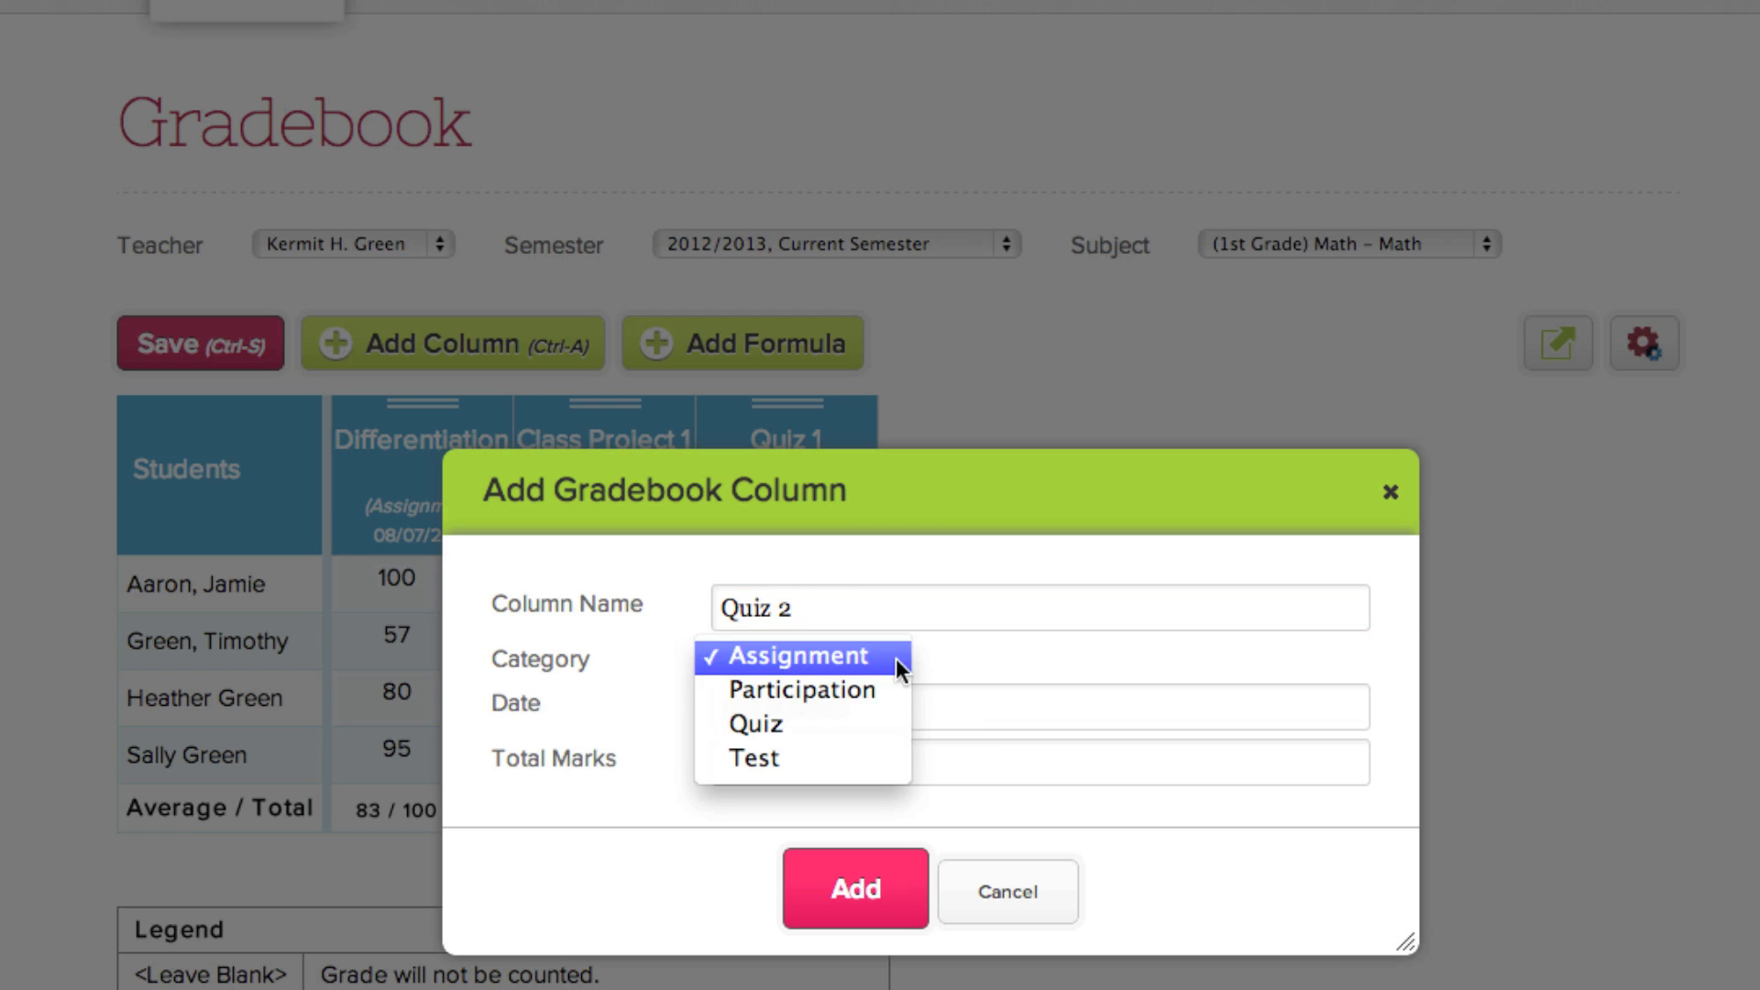
left_click(857, 724)
left_click(857, 763)
type("20")
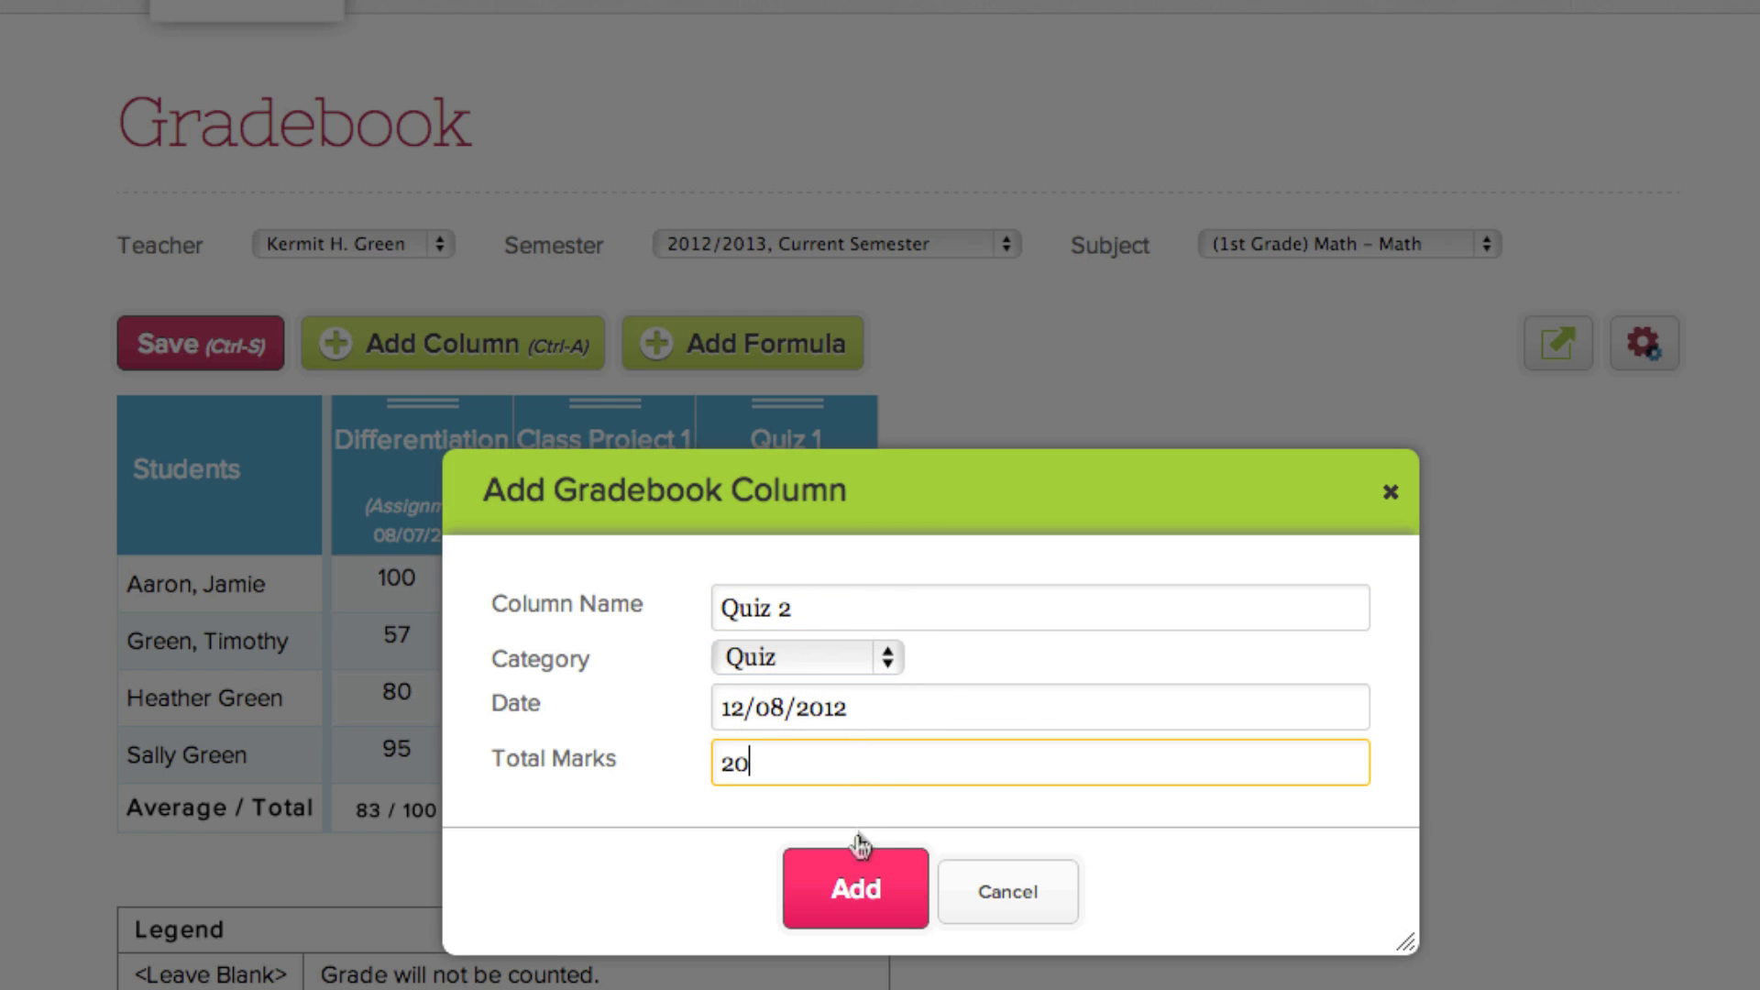
left_click(857, 888)
- Add a 'Final test' column in the Test category
left_click(551, 349)
type("F")
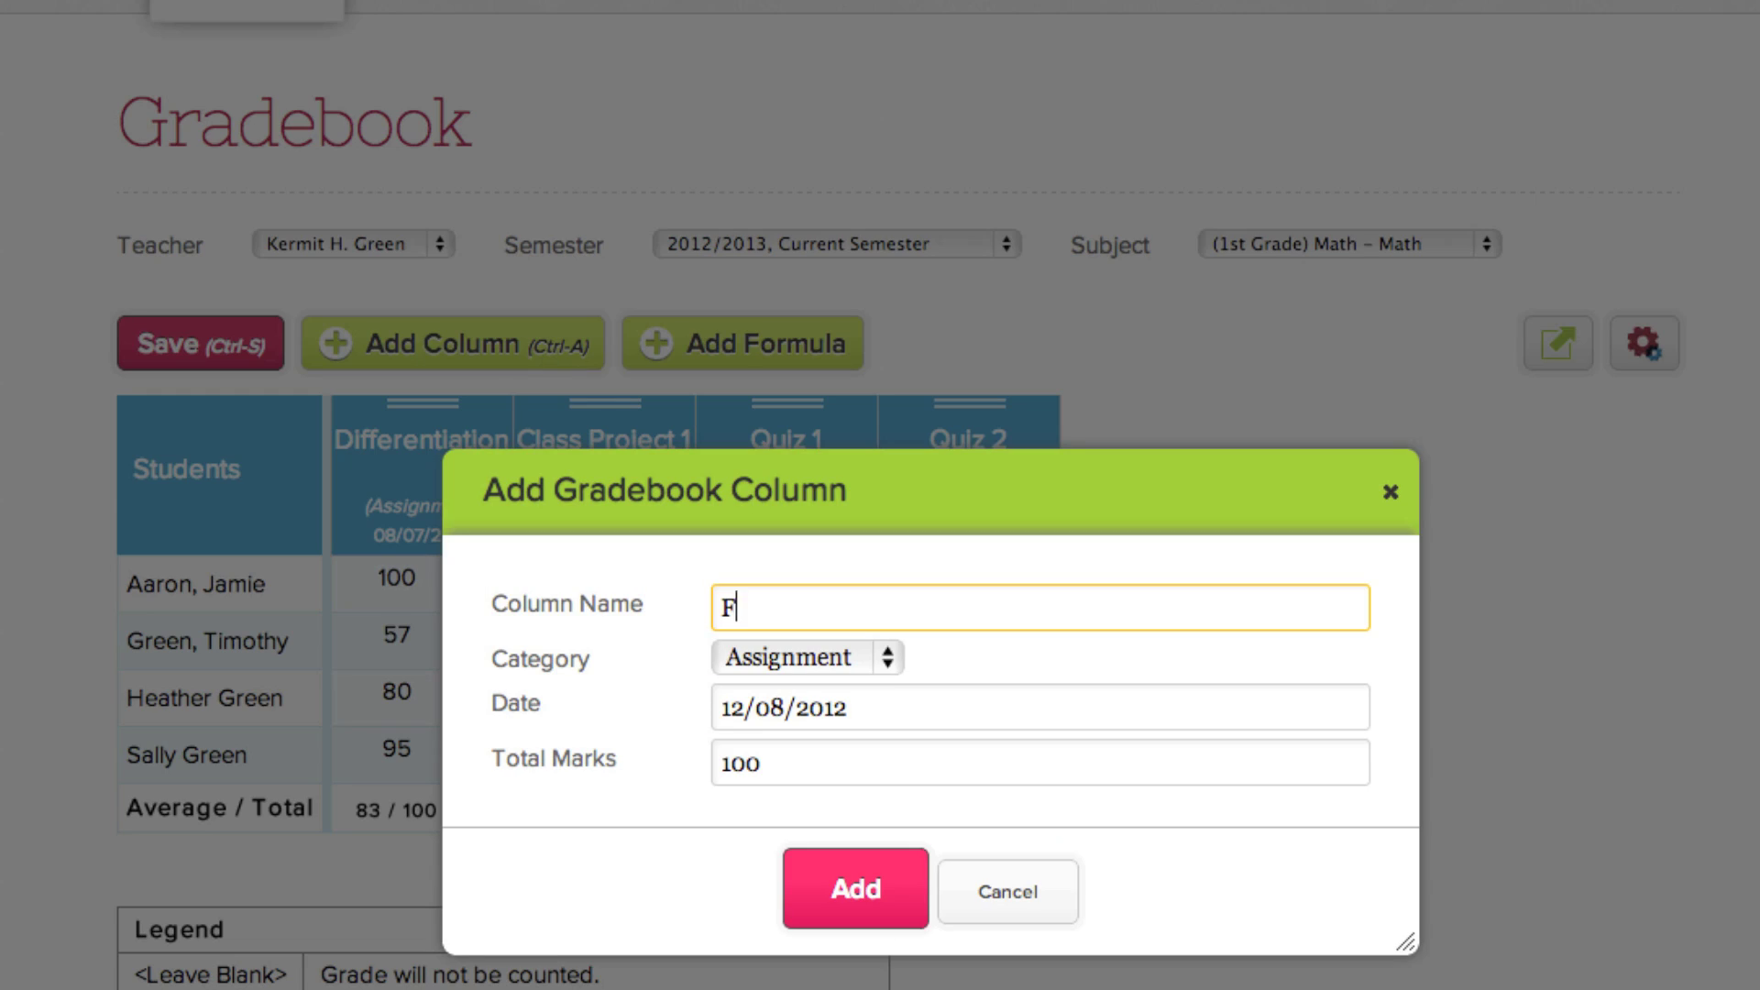
type("inal test")
left_click(871, 658)
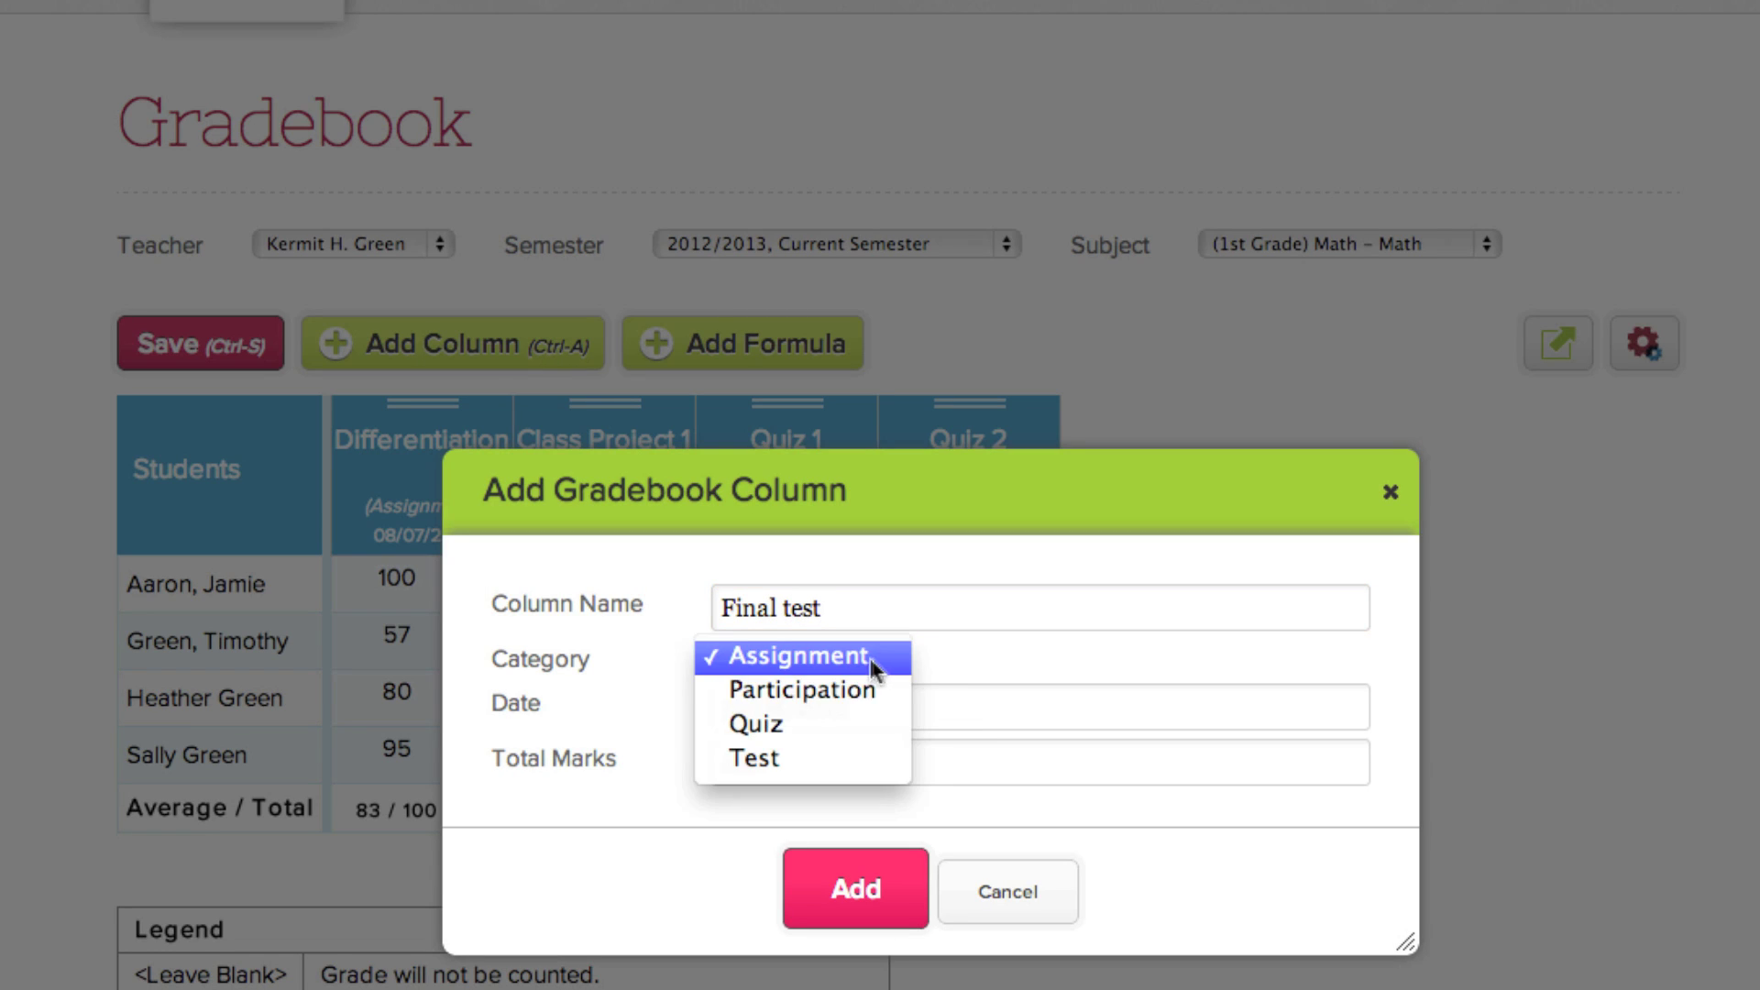
left_click(839, 746)
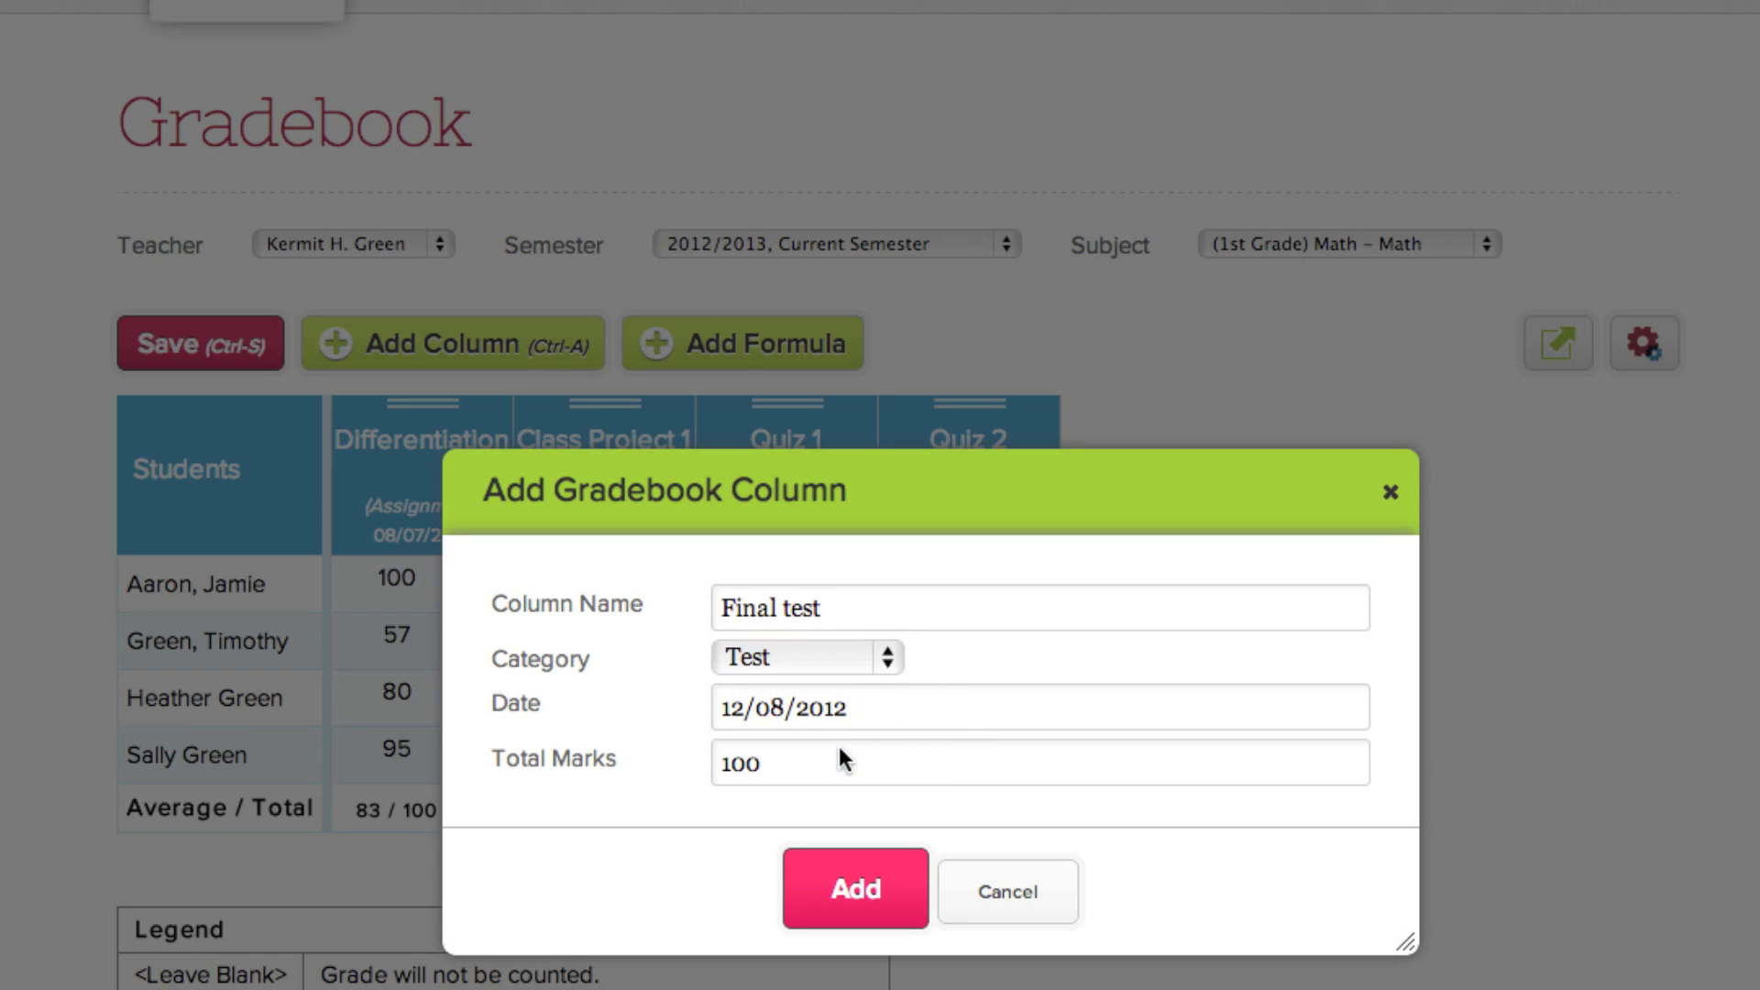
left_click(856, 888)
- Enter the students' Quiz 2 scores, starting with 18 and 79
left_click(954, 583)
type("18")
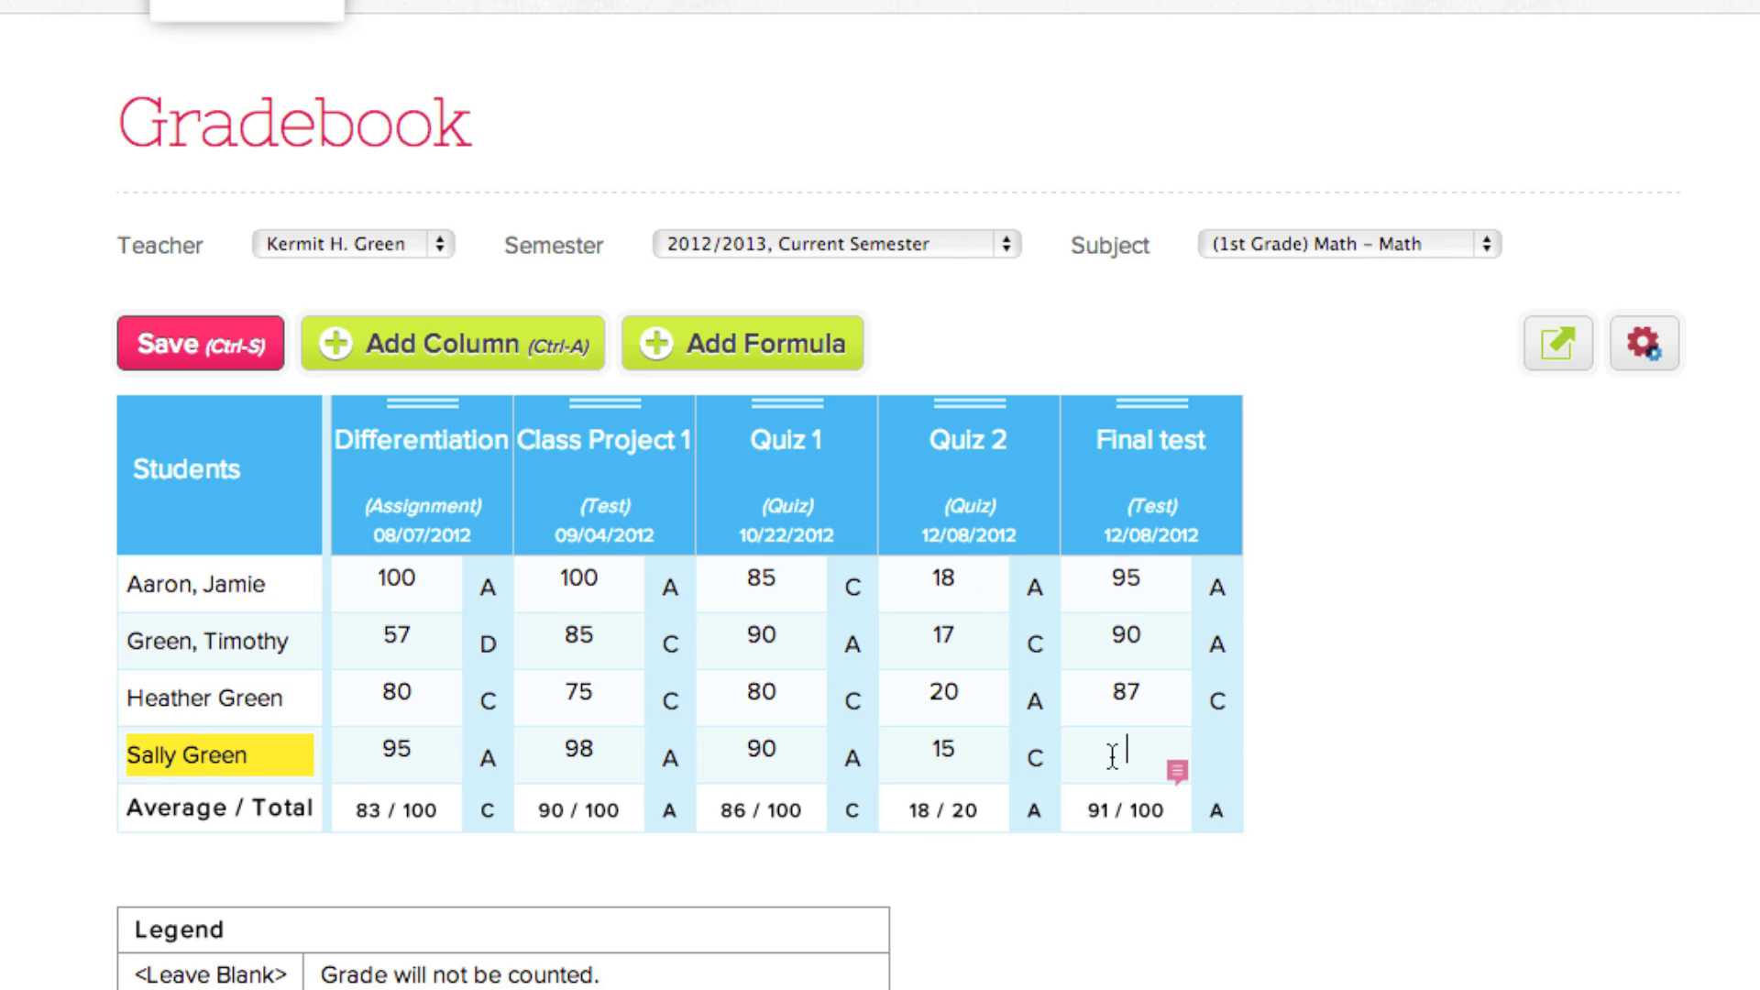
type("79")
- Start a final-grade formula weighting Assignment at 50% and Quiz at 30%
left_click(794, 349)
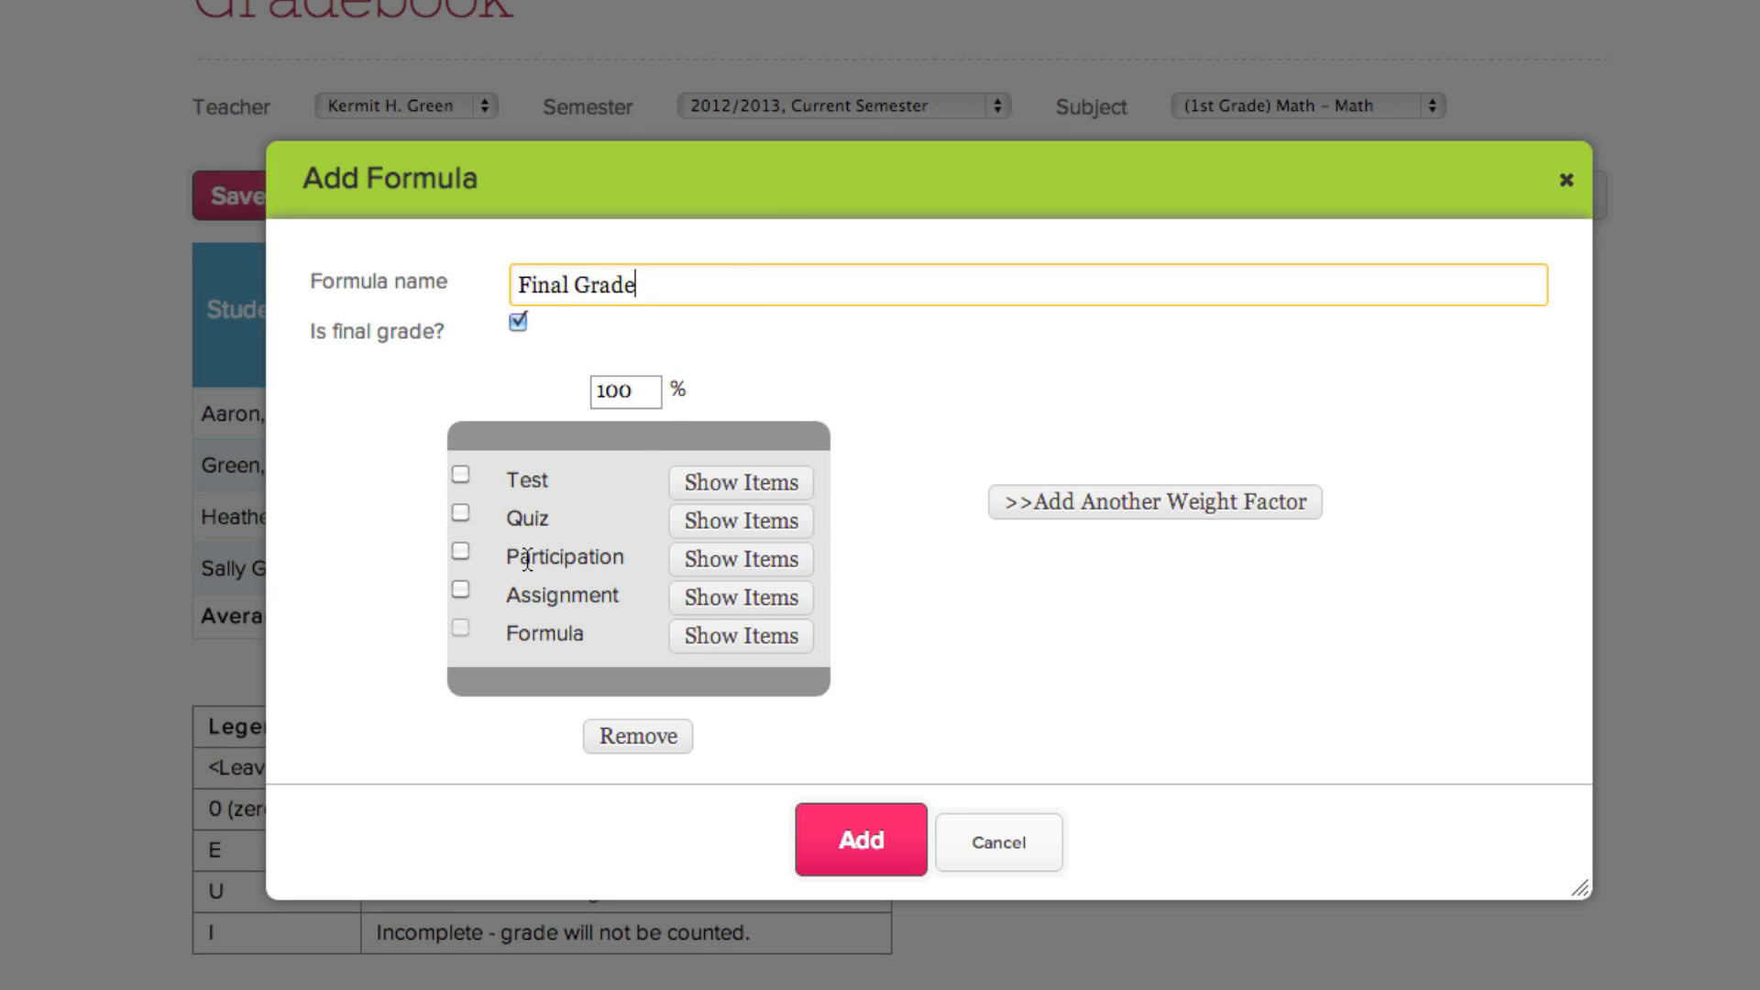
left_click(461, 591)
left_click(461, 591)
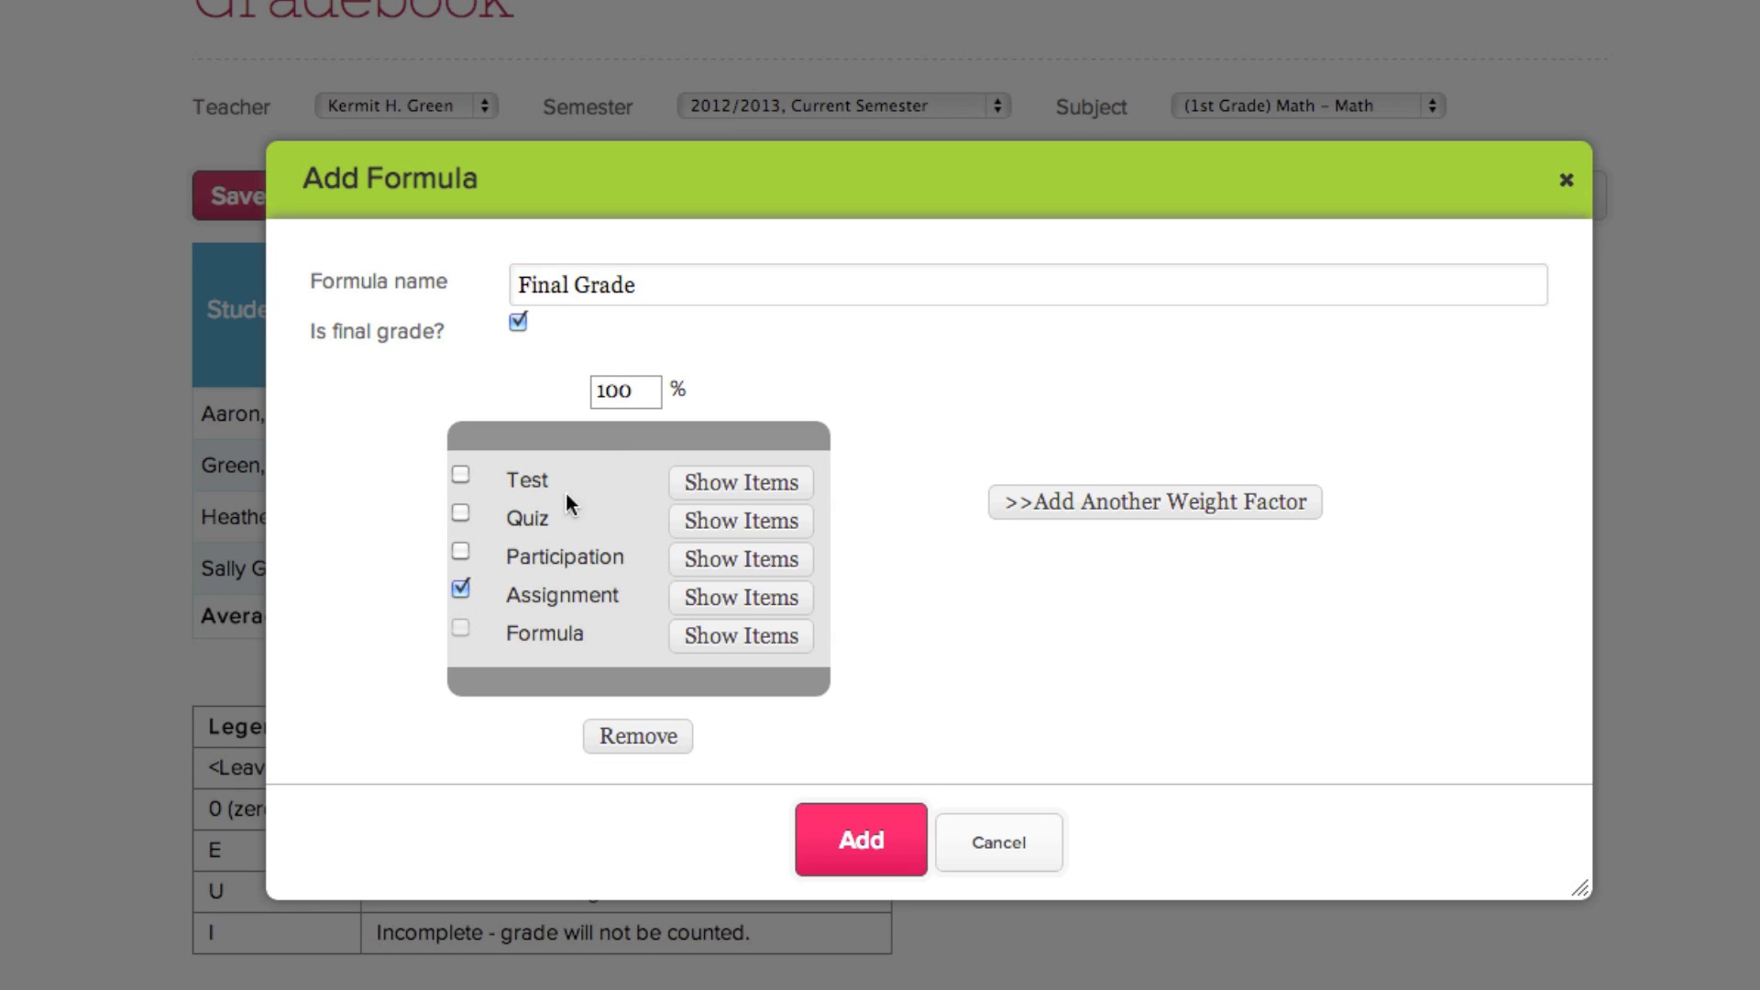
left_click_drag(636, 390, 573, 392)
type("50")
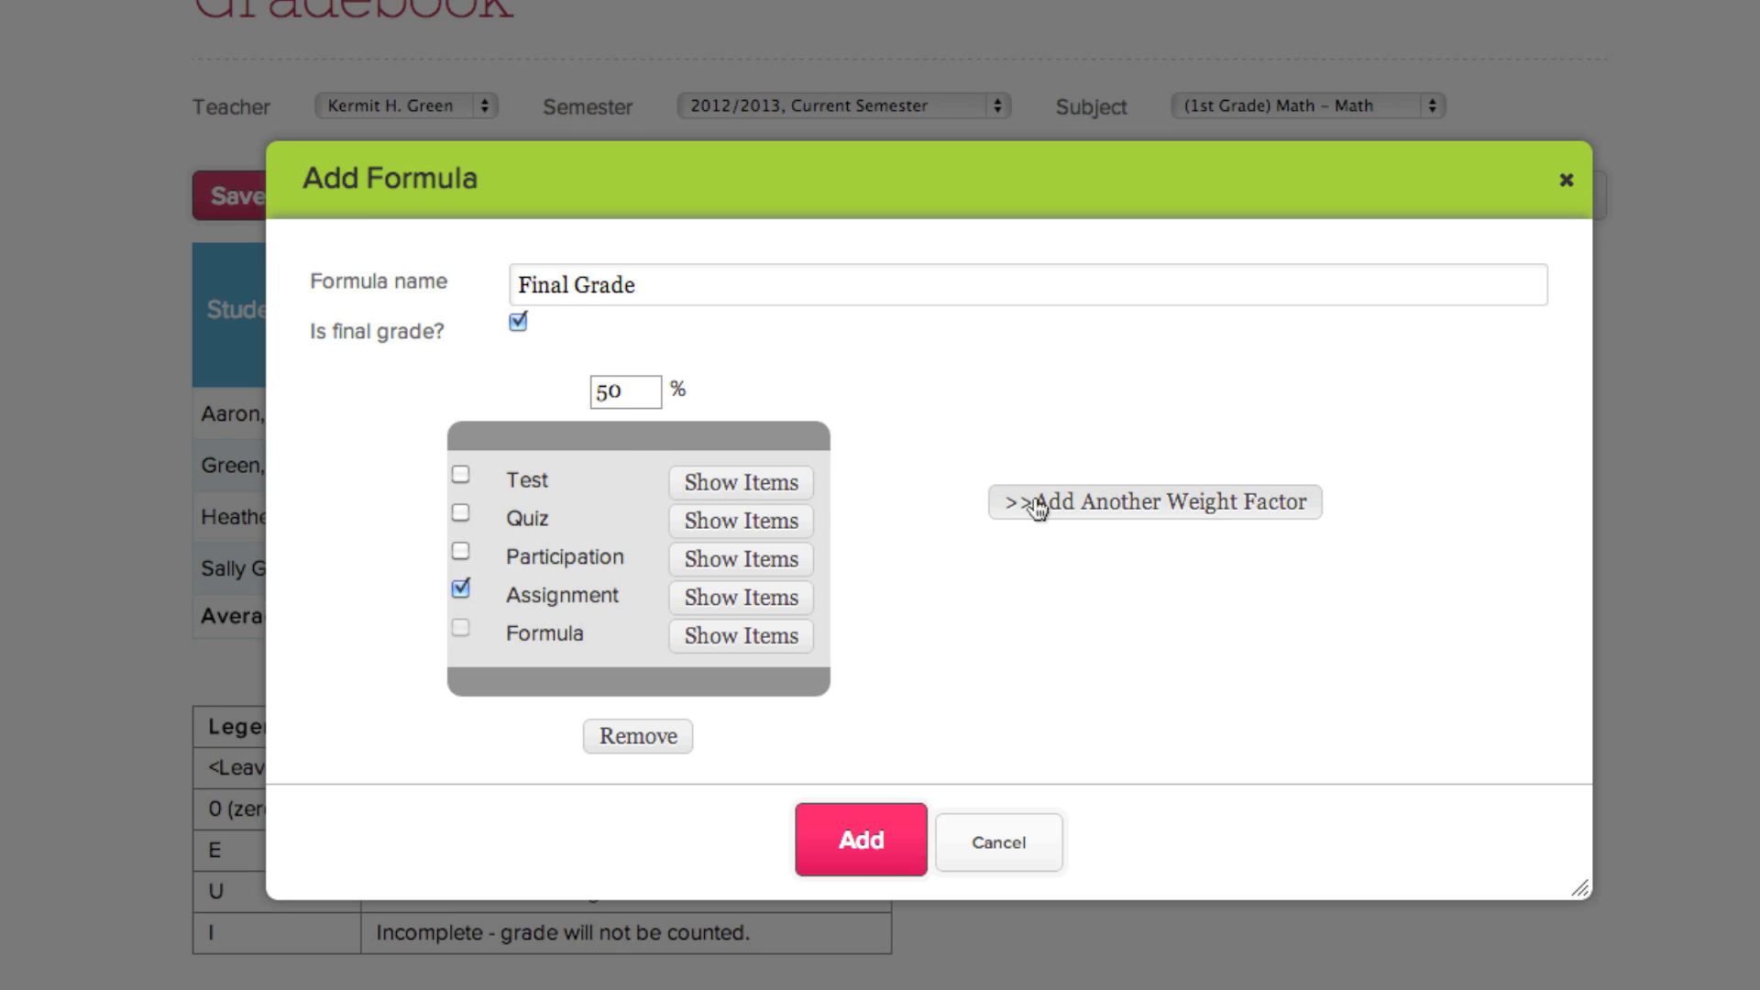
left_click(1039, 510)
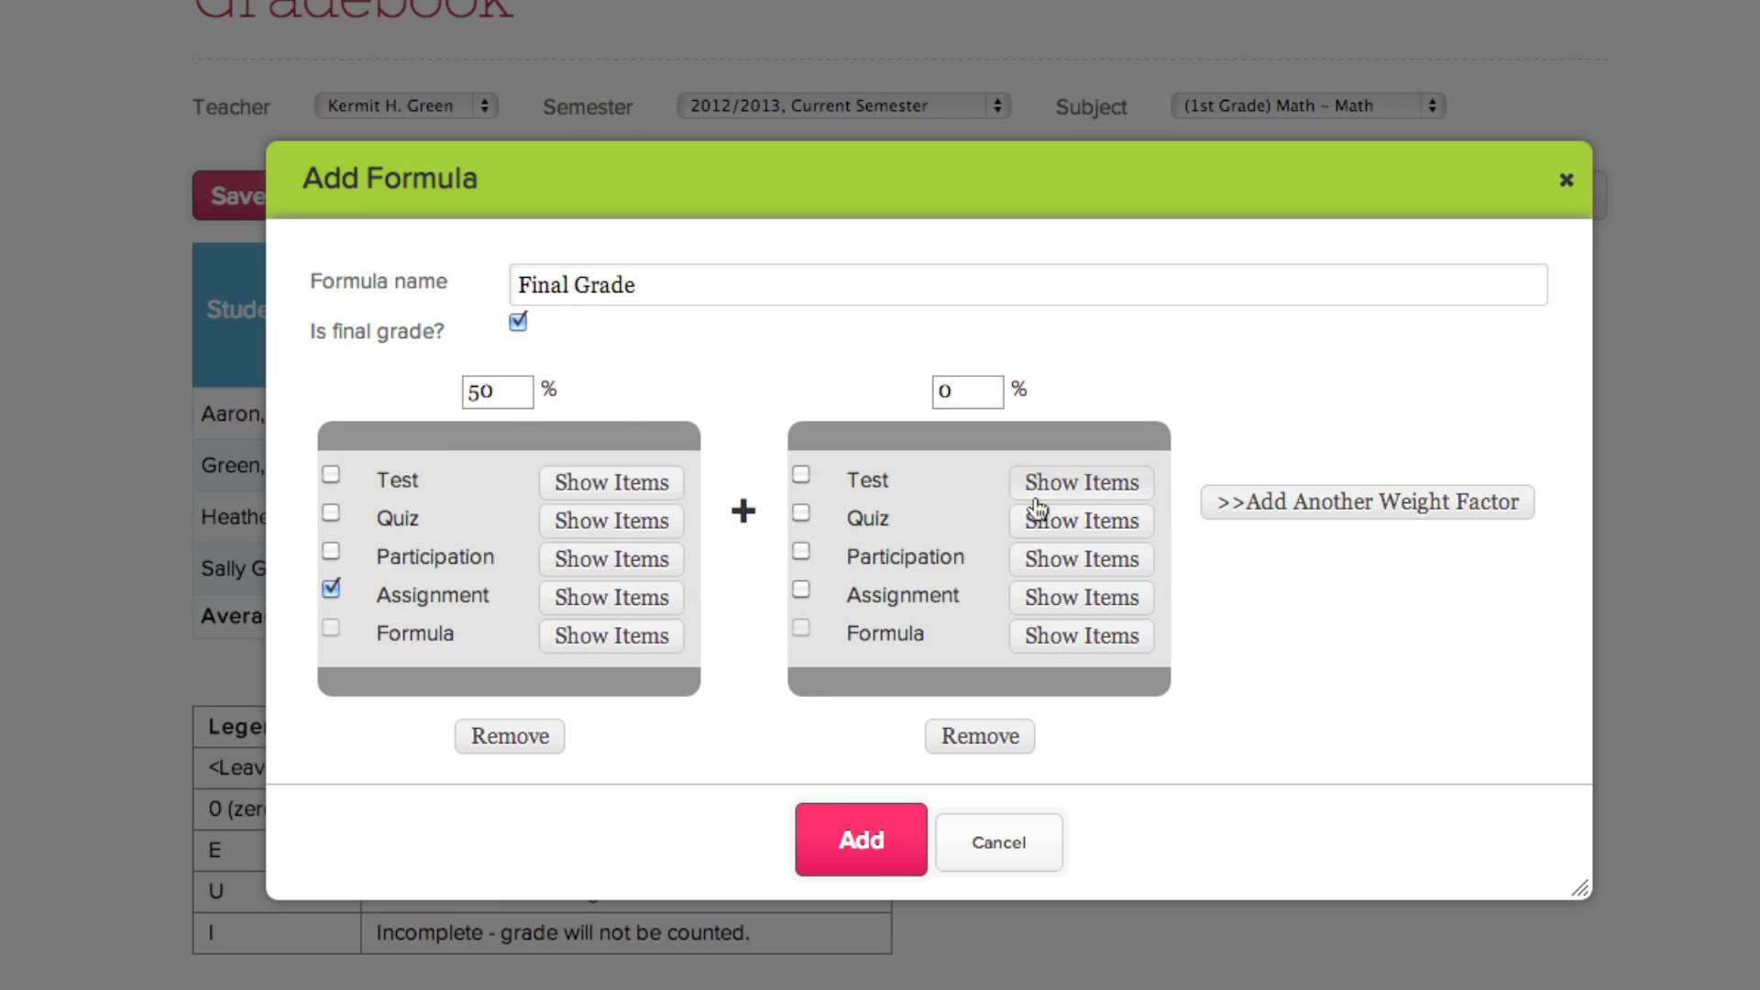
left_click(802, 514)
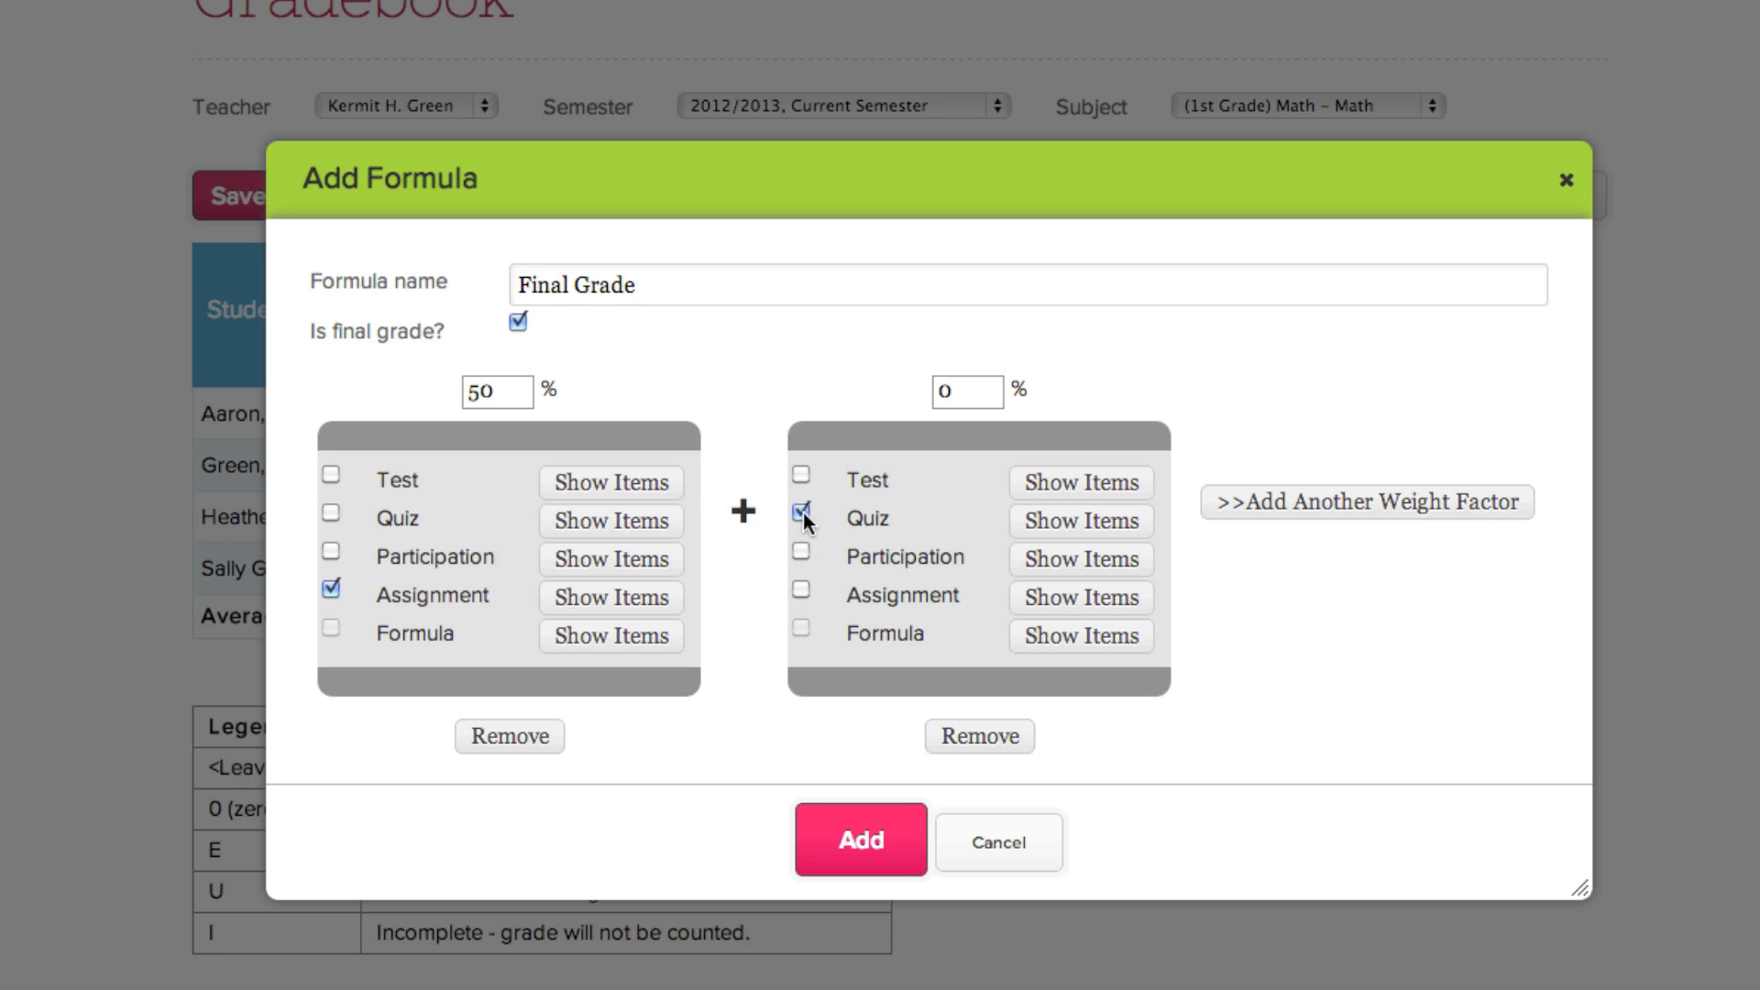
double_click(960, 394)
type("30")
- Add a Test weight of 20% and create the Final Grade formula column
left_click(1256, 505)
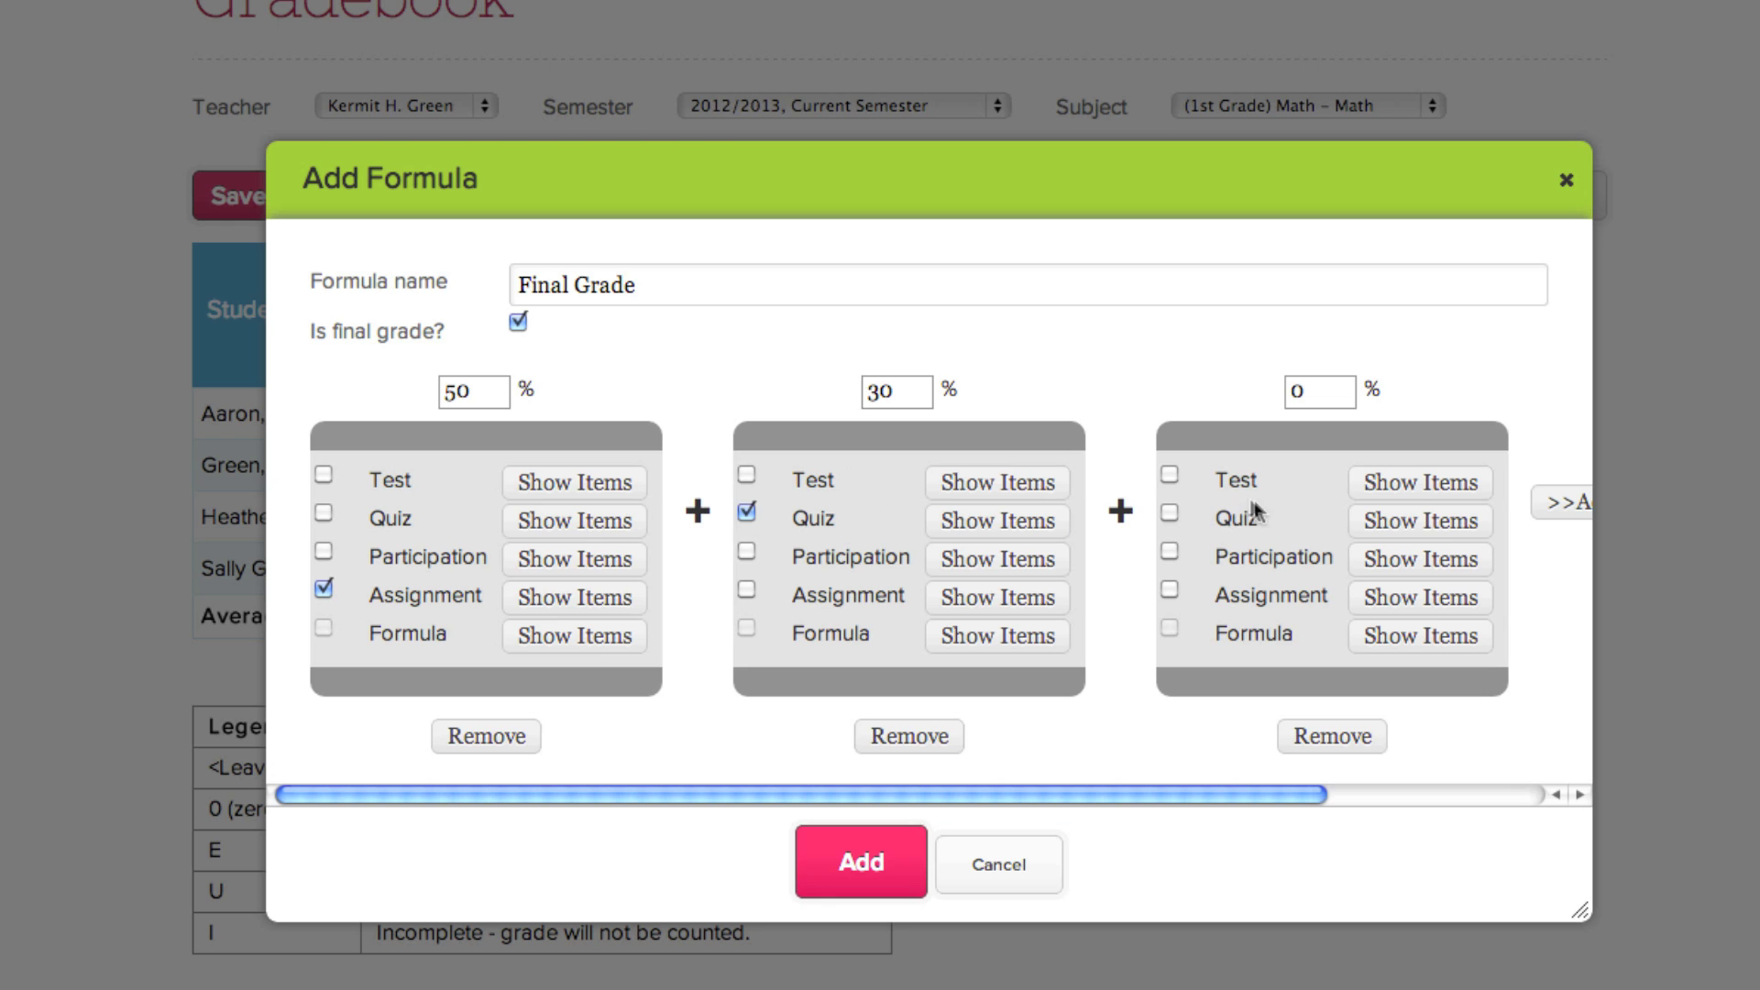
left_click(1170, 474)
left_click(1313, 394)
key("BackSpace")
type("20")
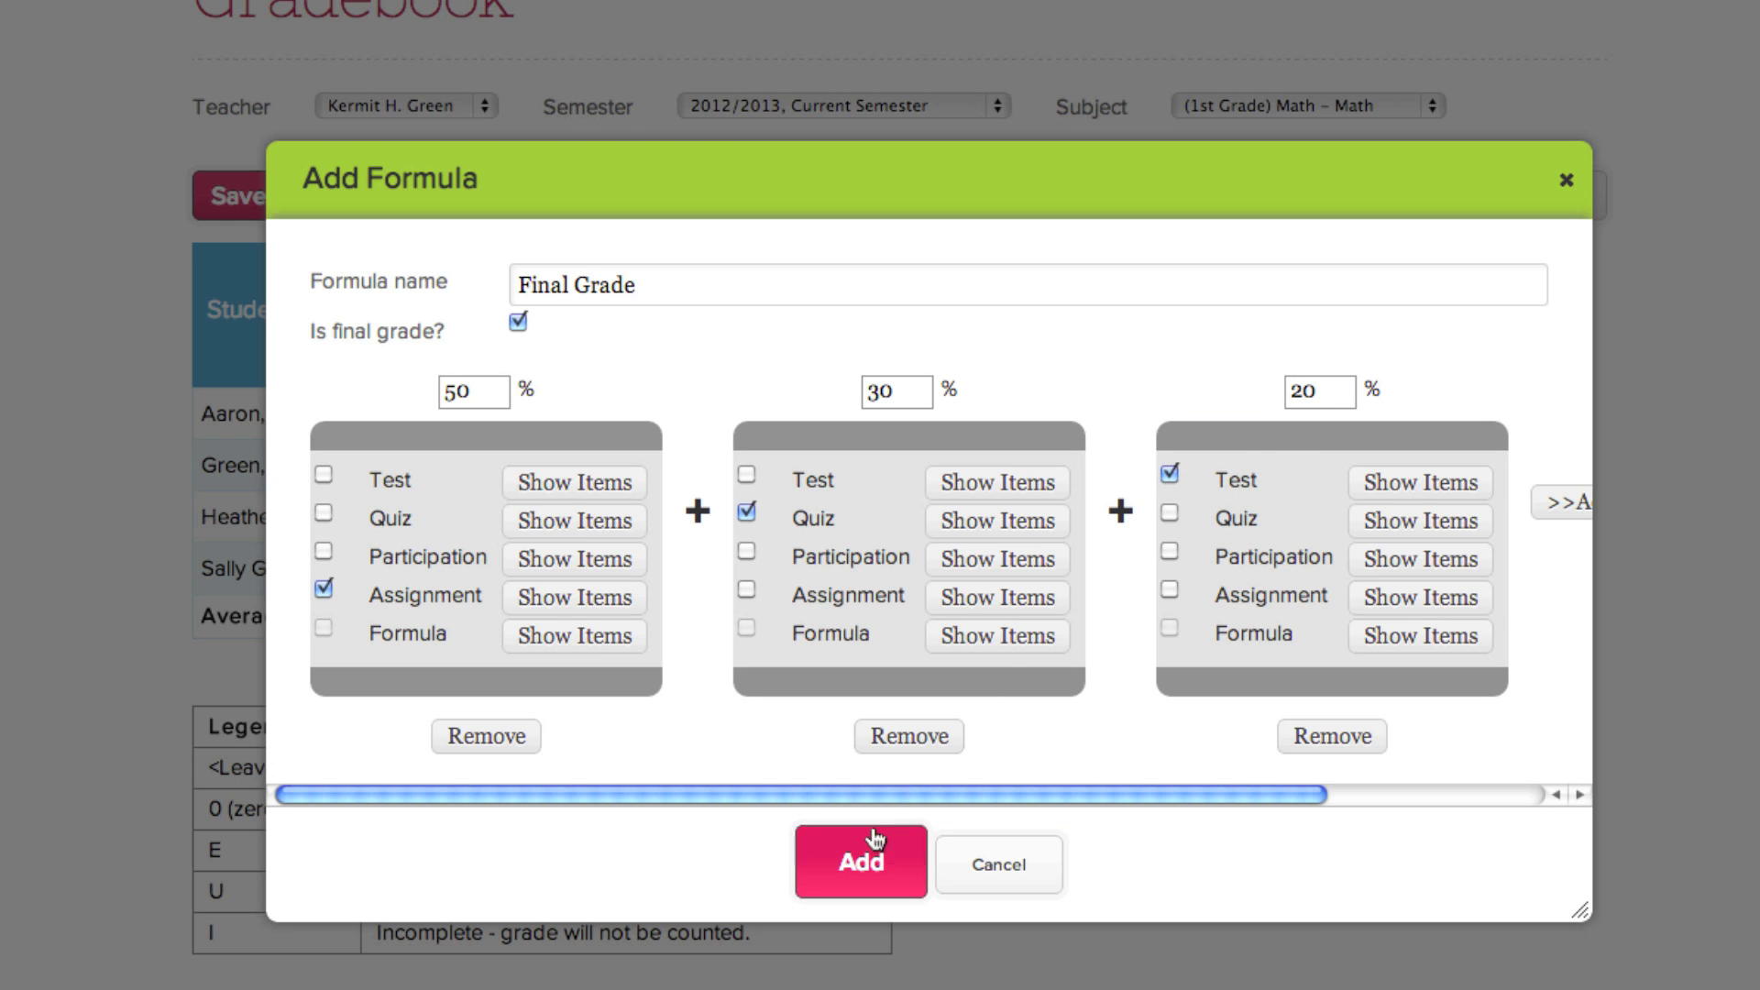
left_click(873, 838)
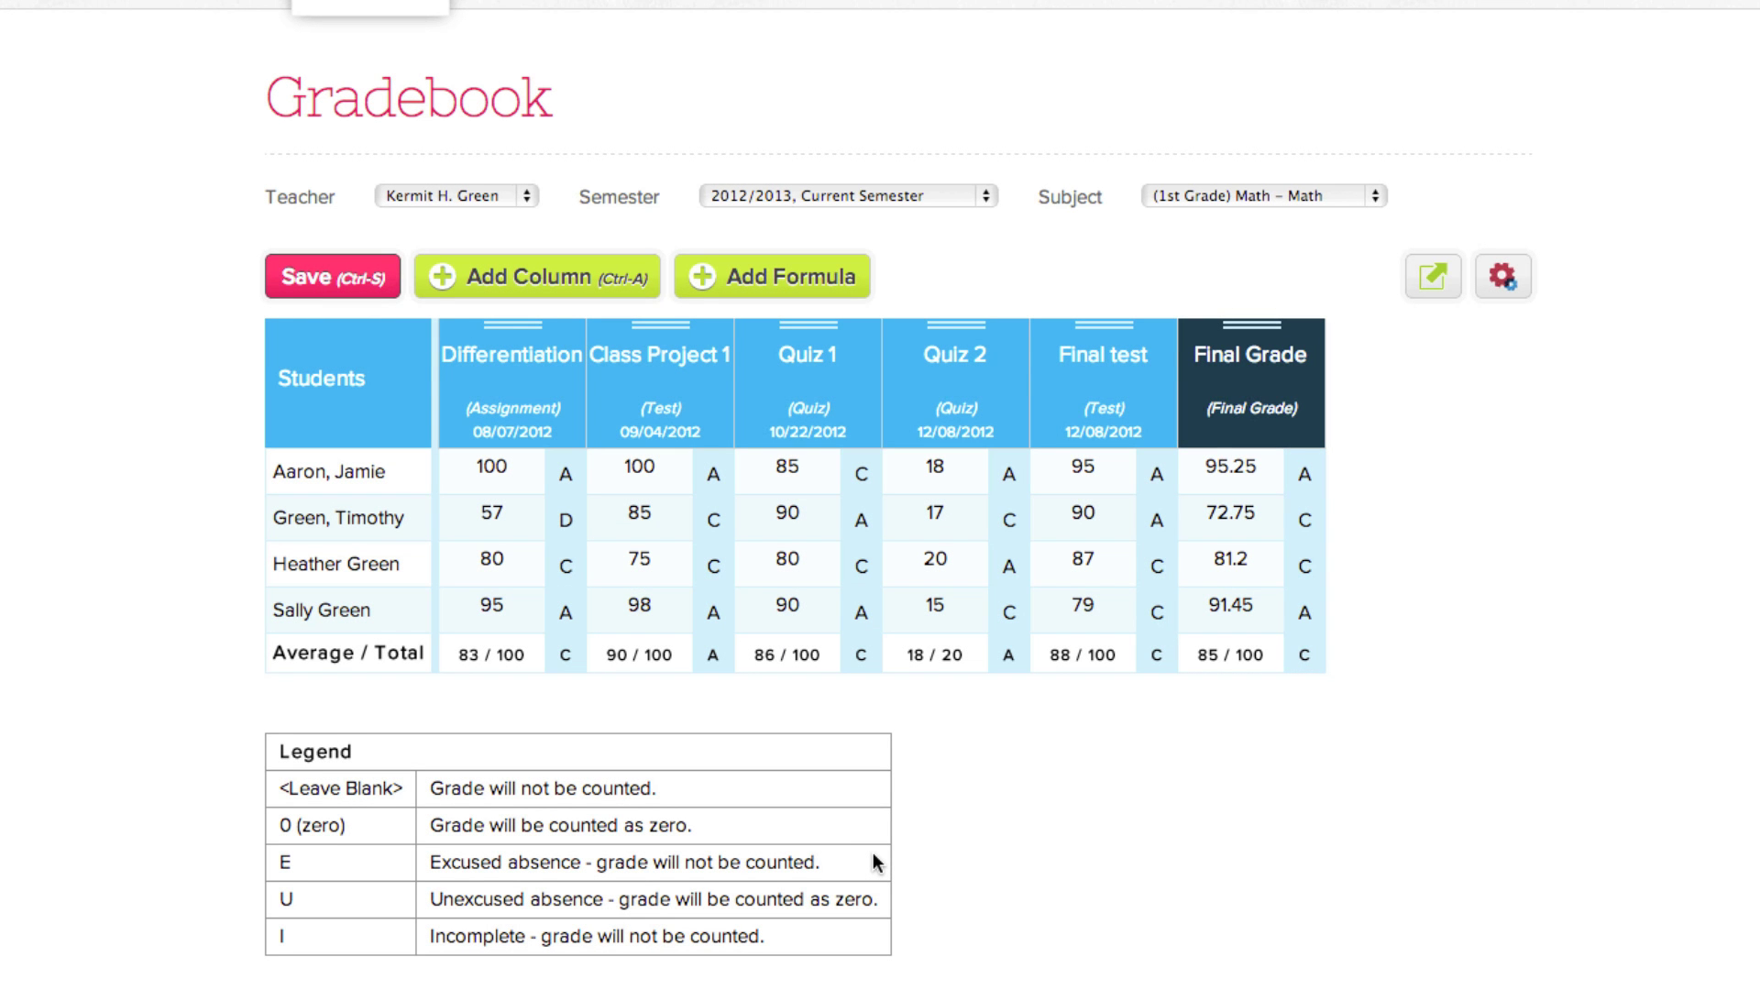
- Save a public comment and a private teacher note on the third student's Differentiation mark
mouse_move(534, 576)
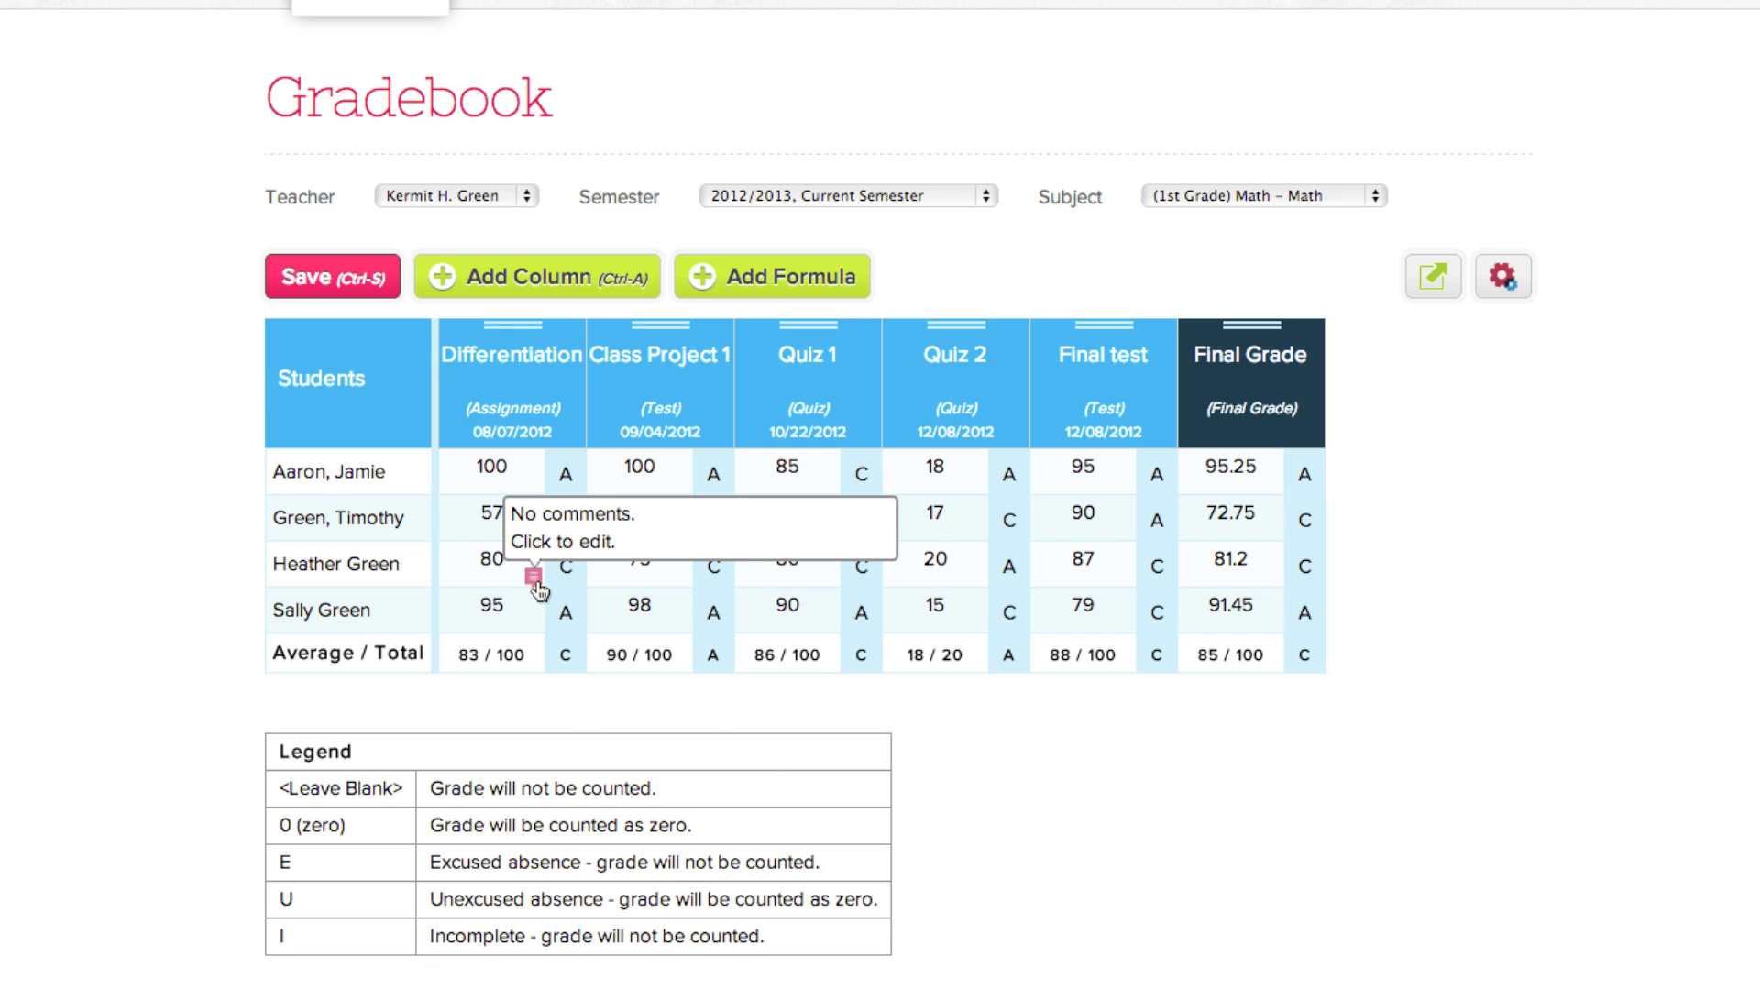
left_click(535, 583)
type("Heather showed great und")
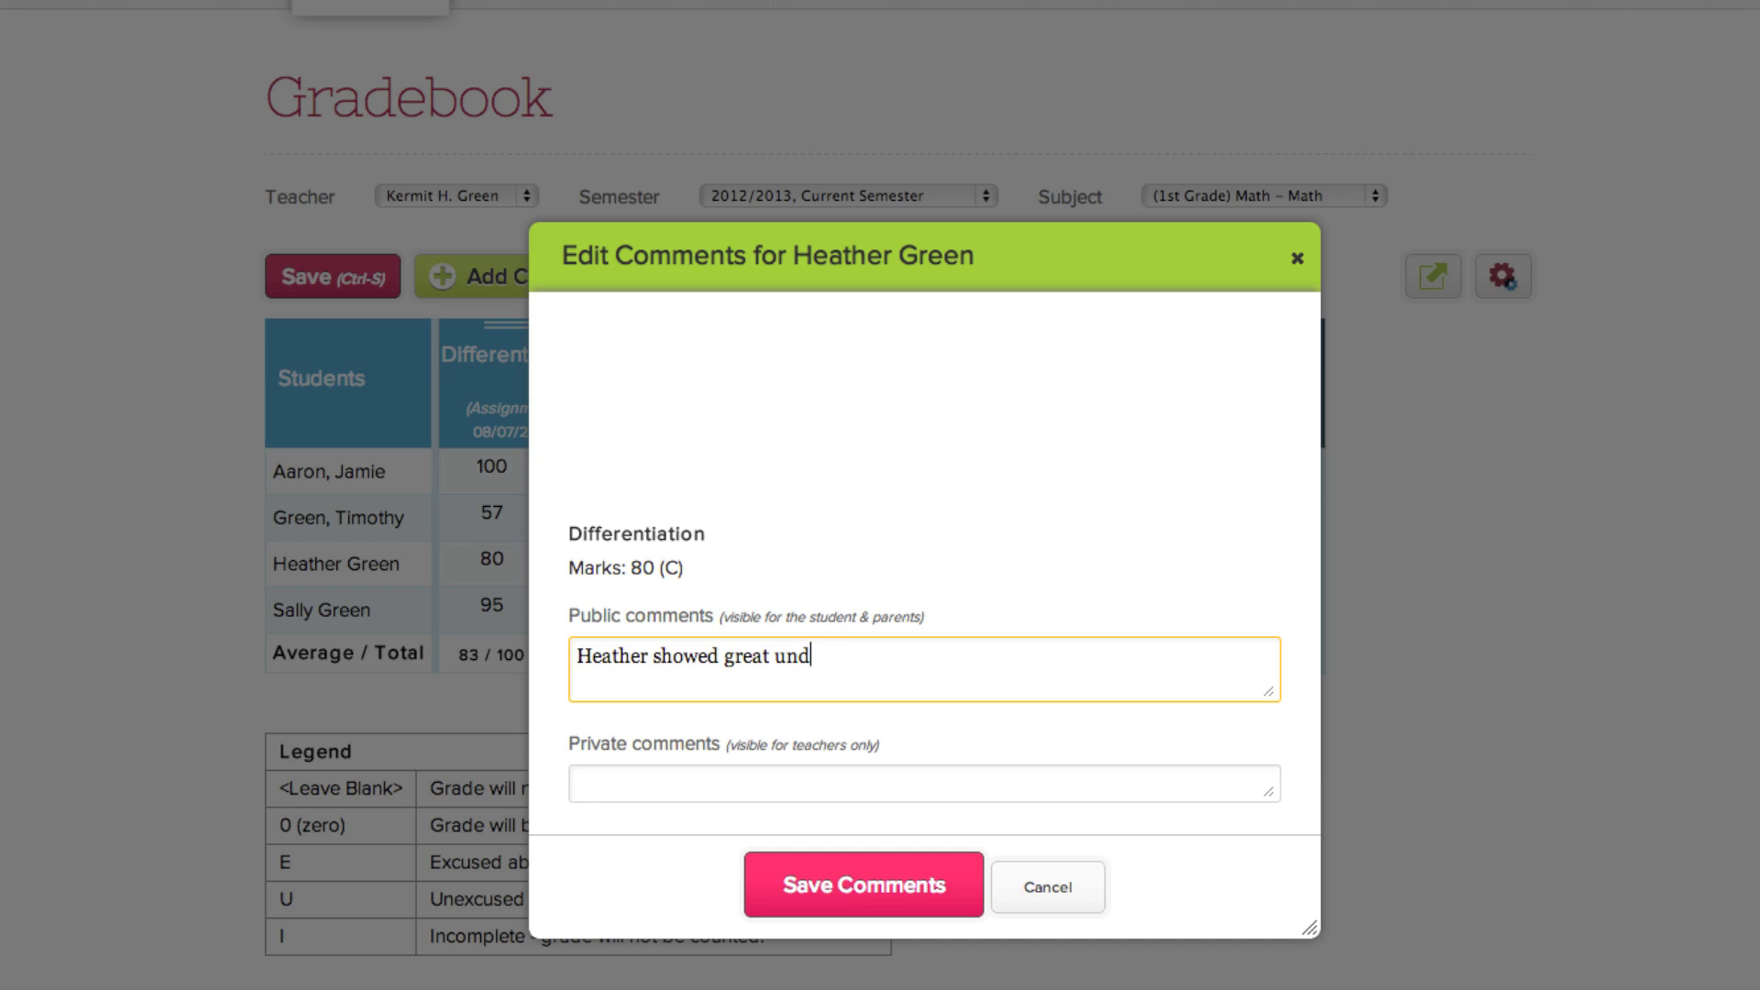
type("erstanding of the material")
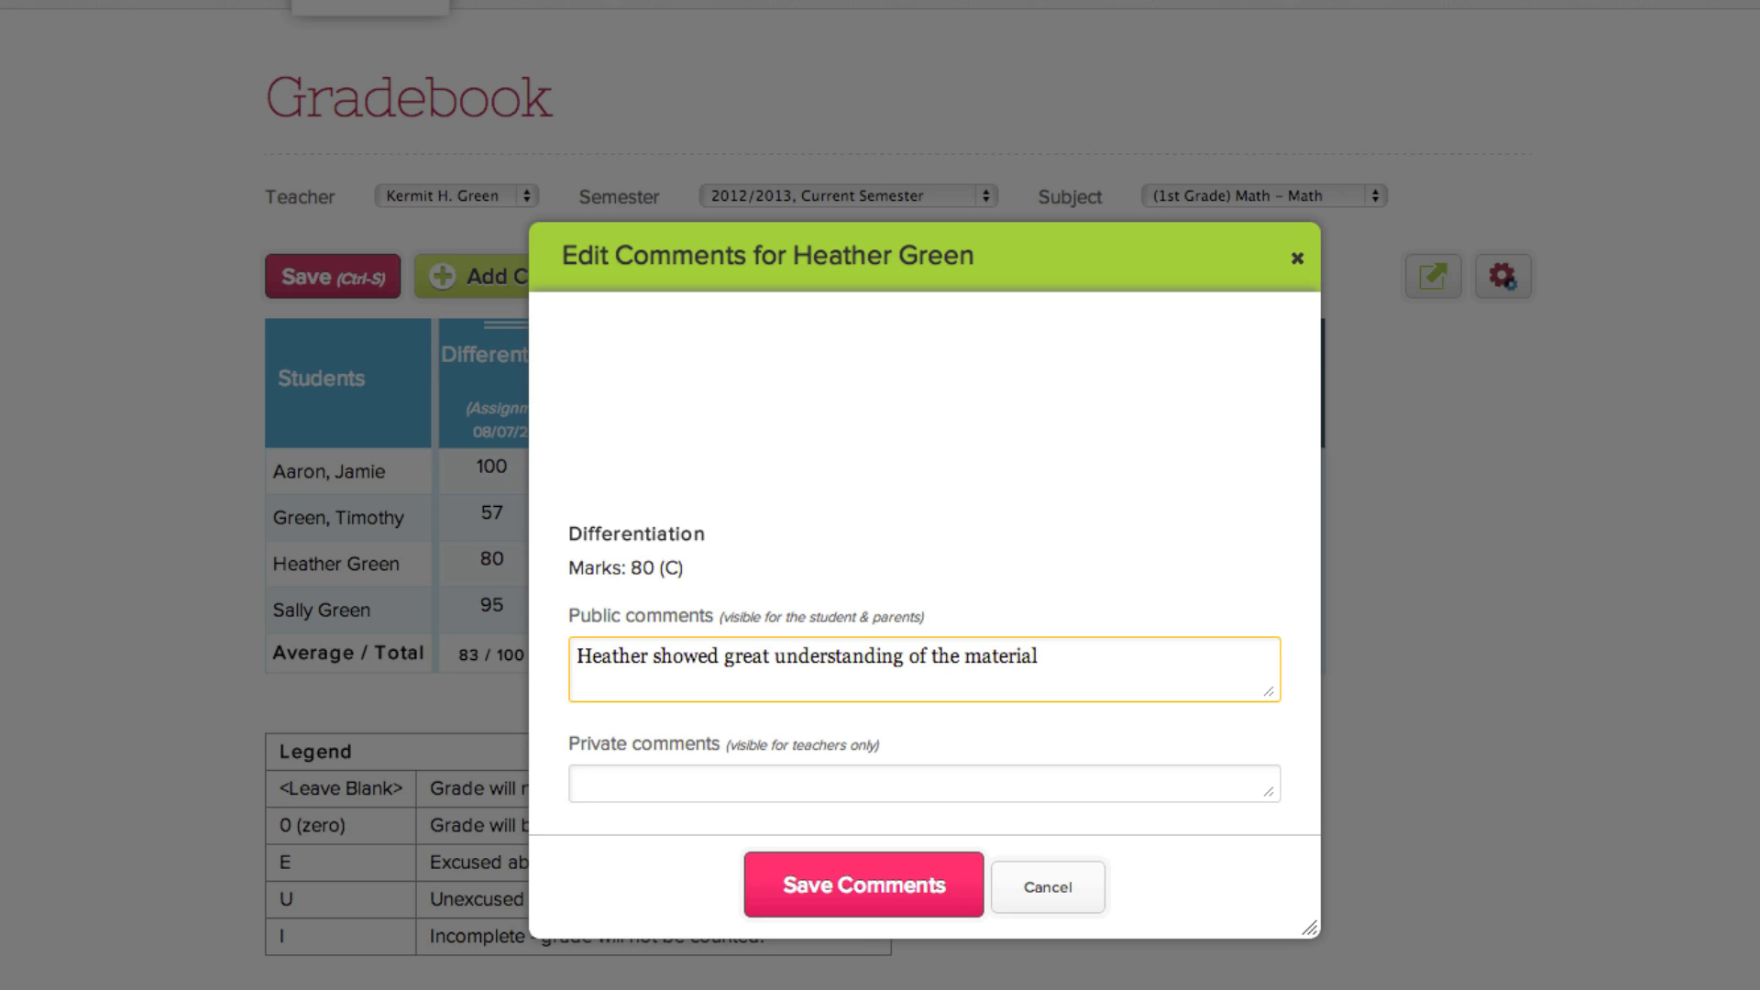
left_click(683, 784)
type("Heather showed she could really preform well in math.  Must build on this.")
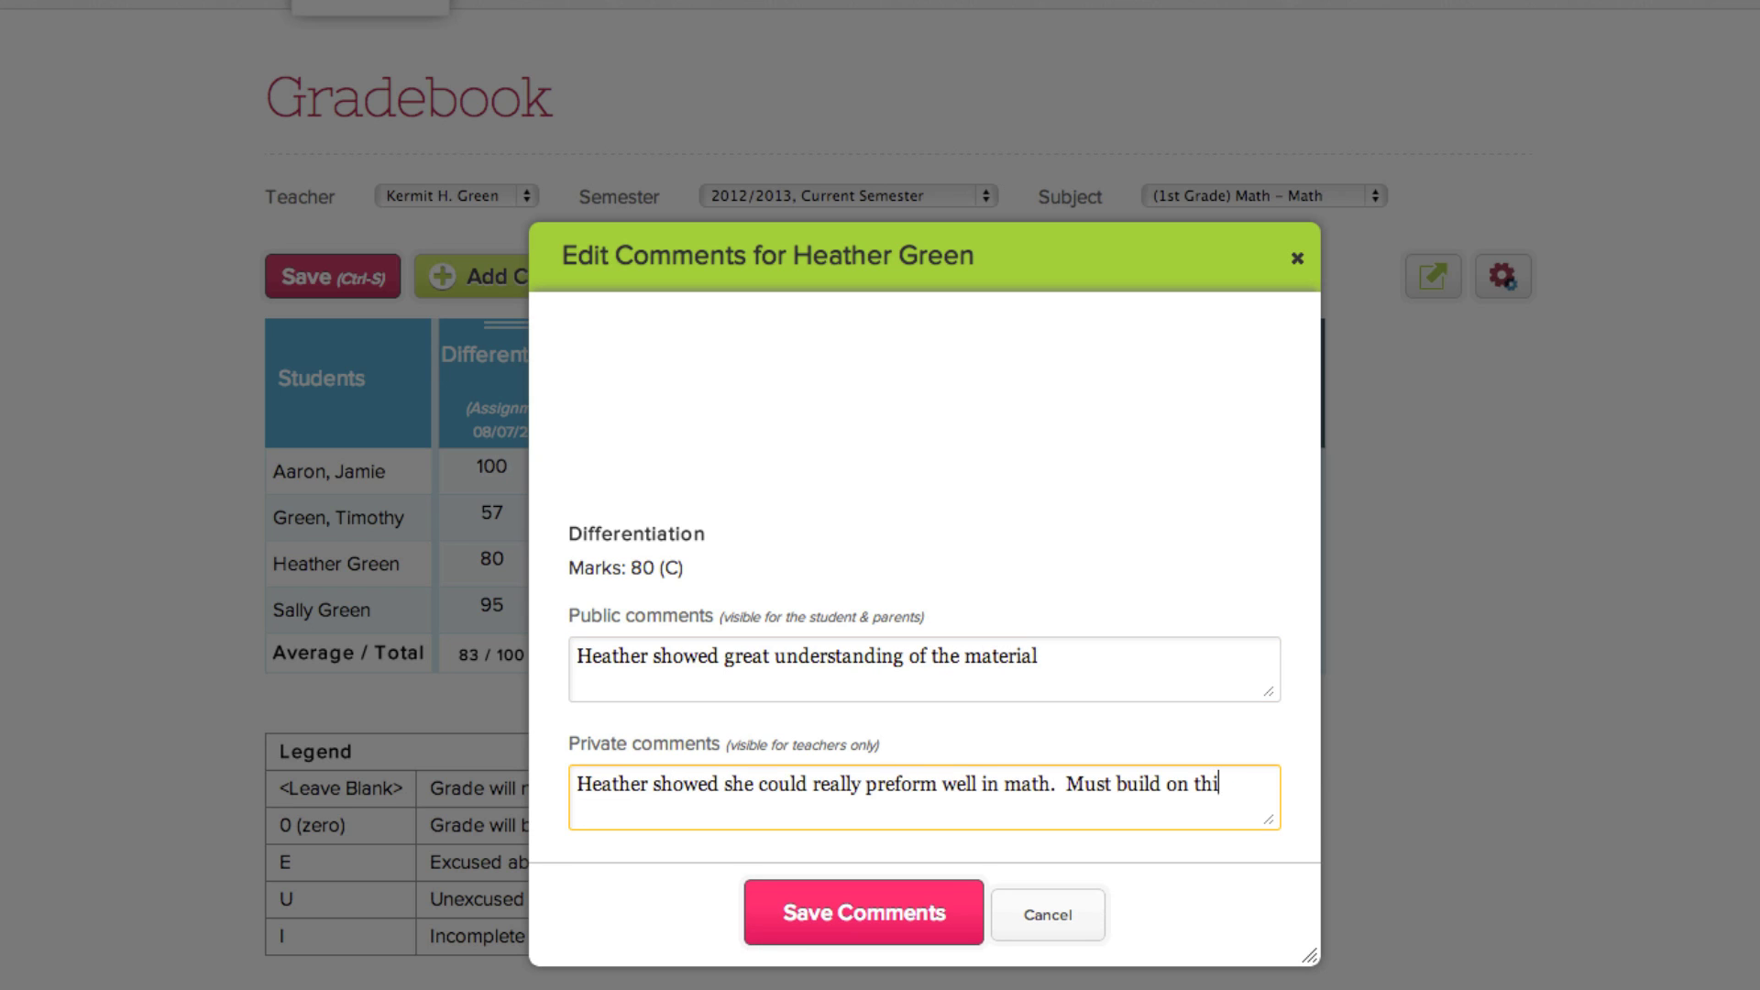
left_click(869, 917)
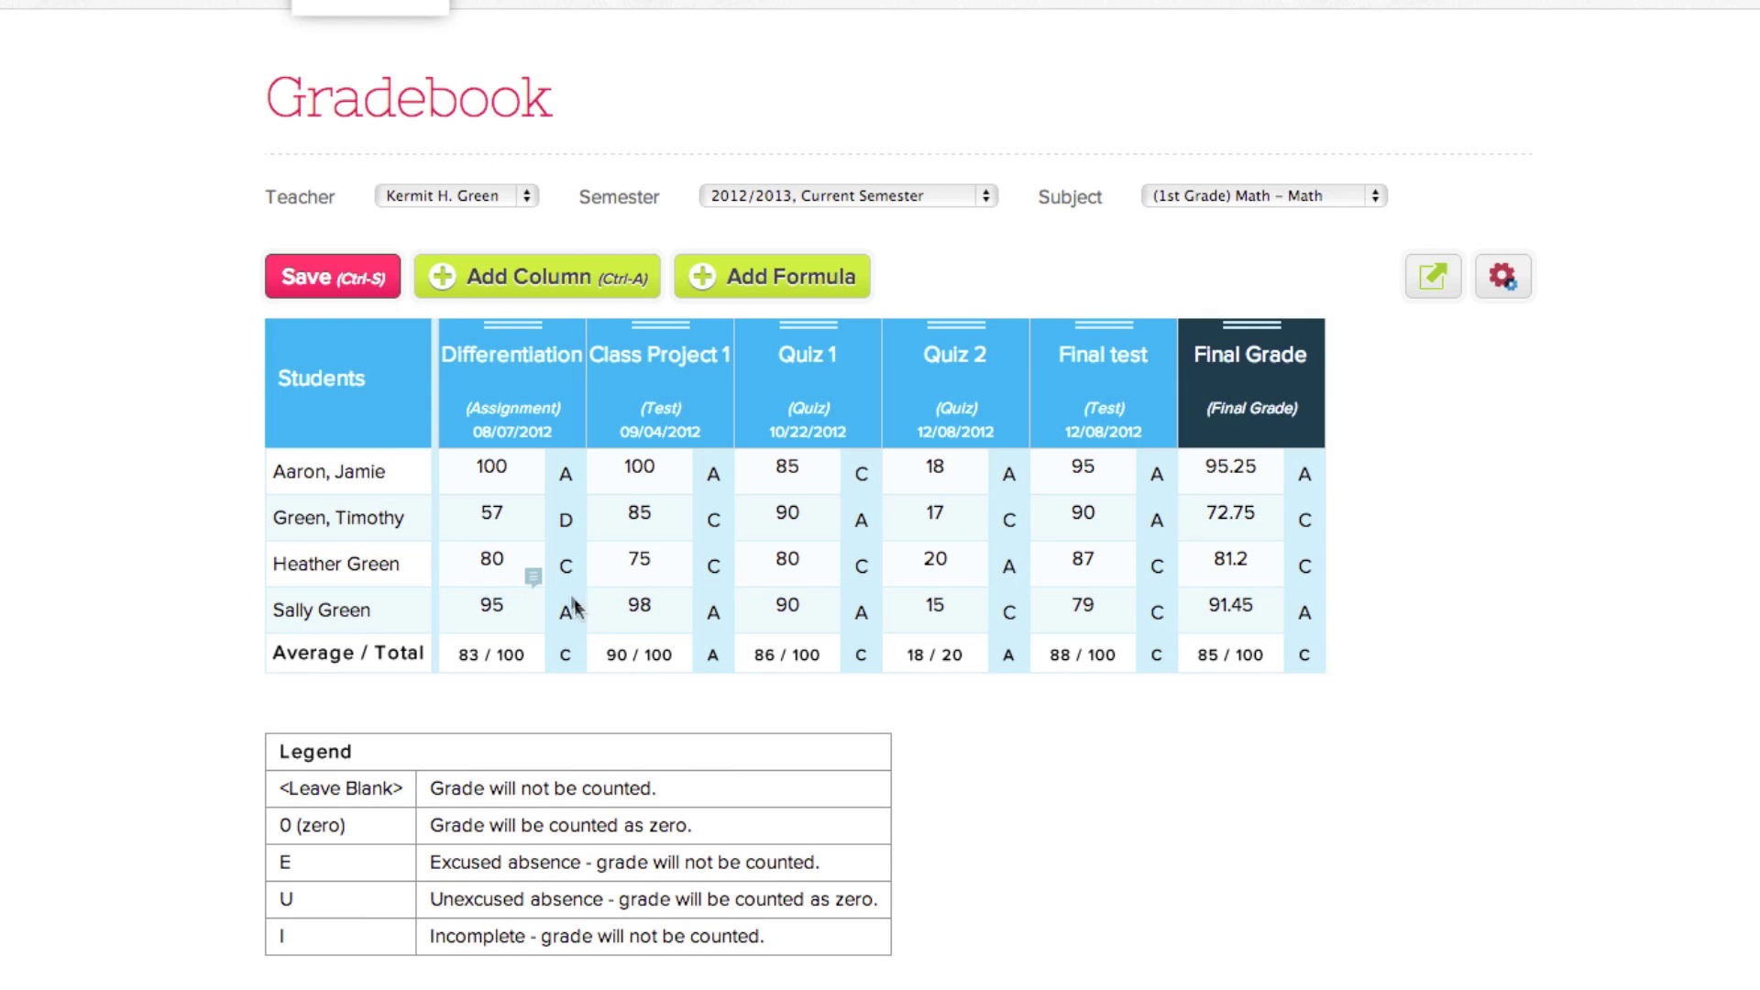
mouse_move(534, 580)
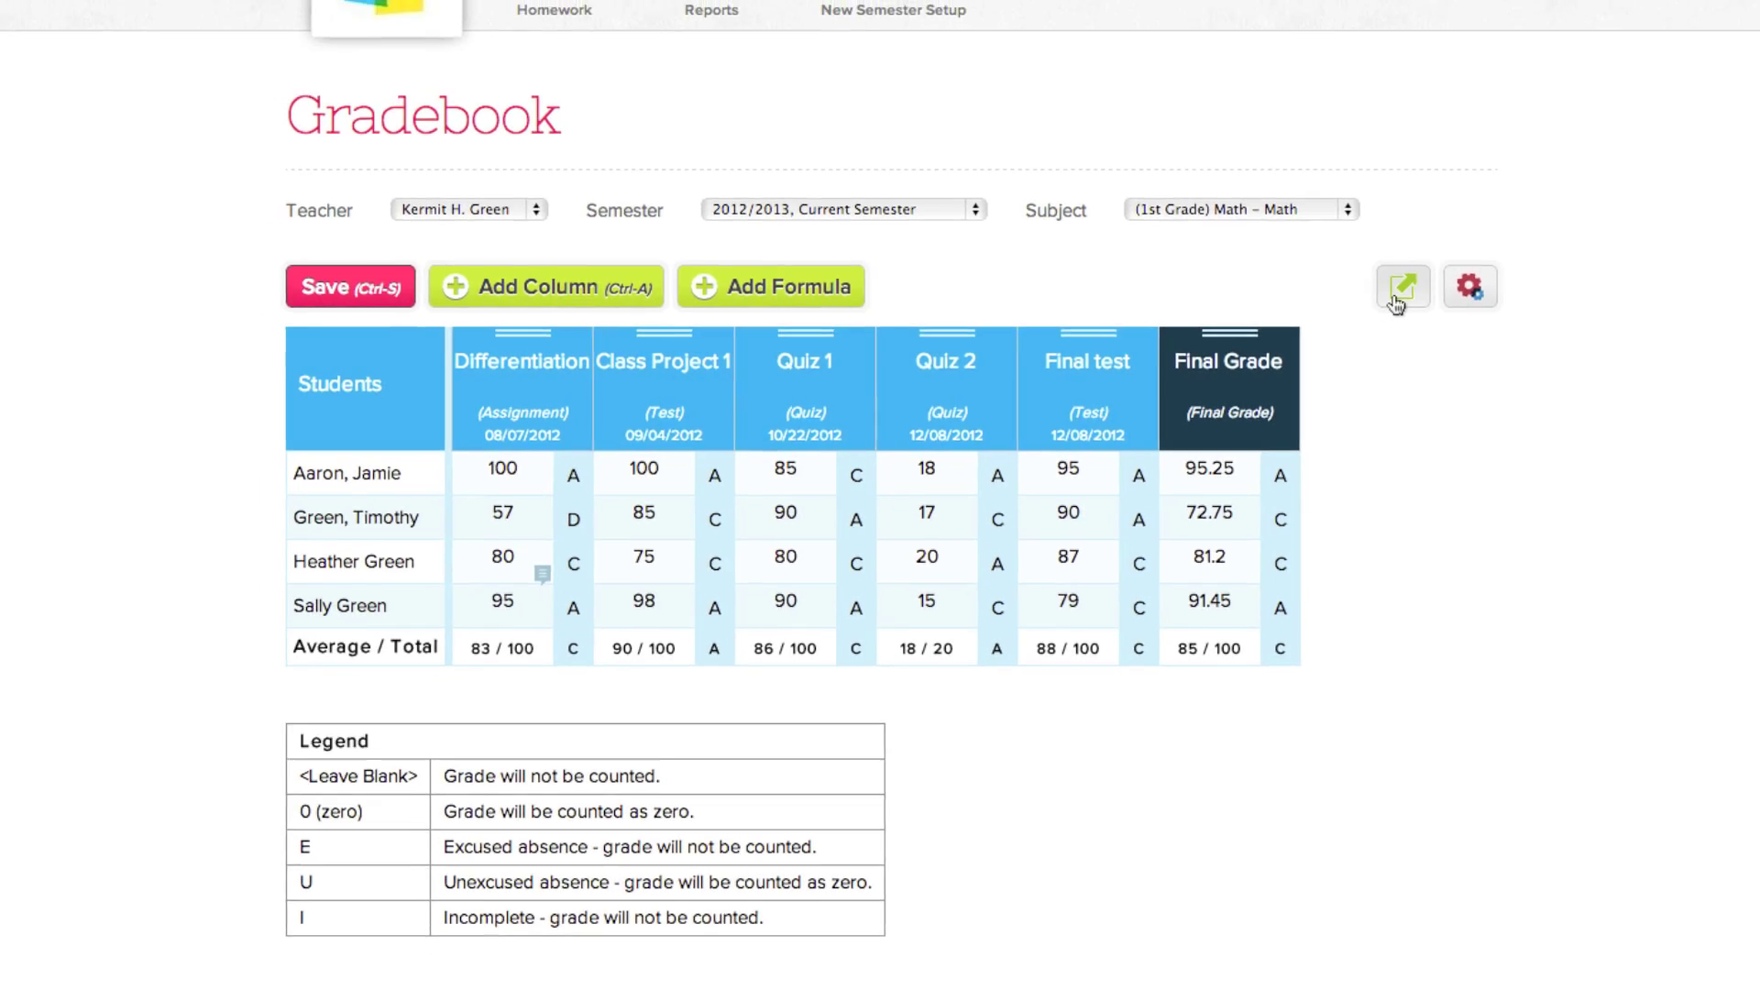
left_click(1426, 300)
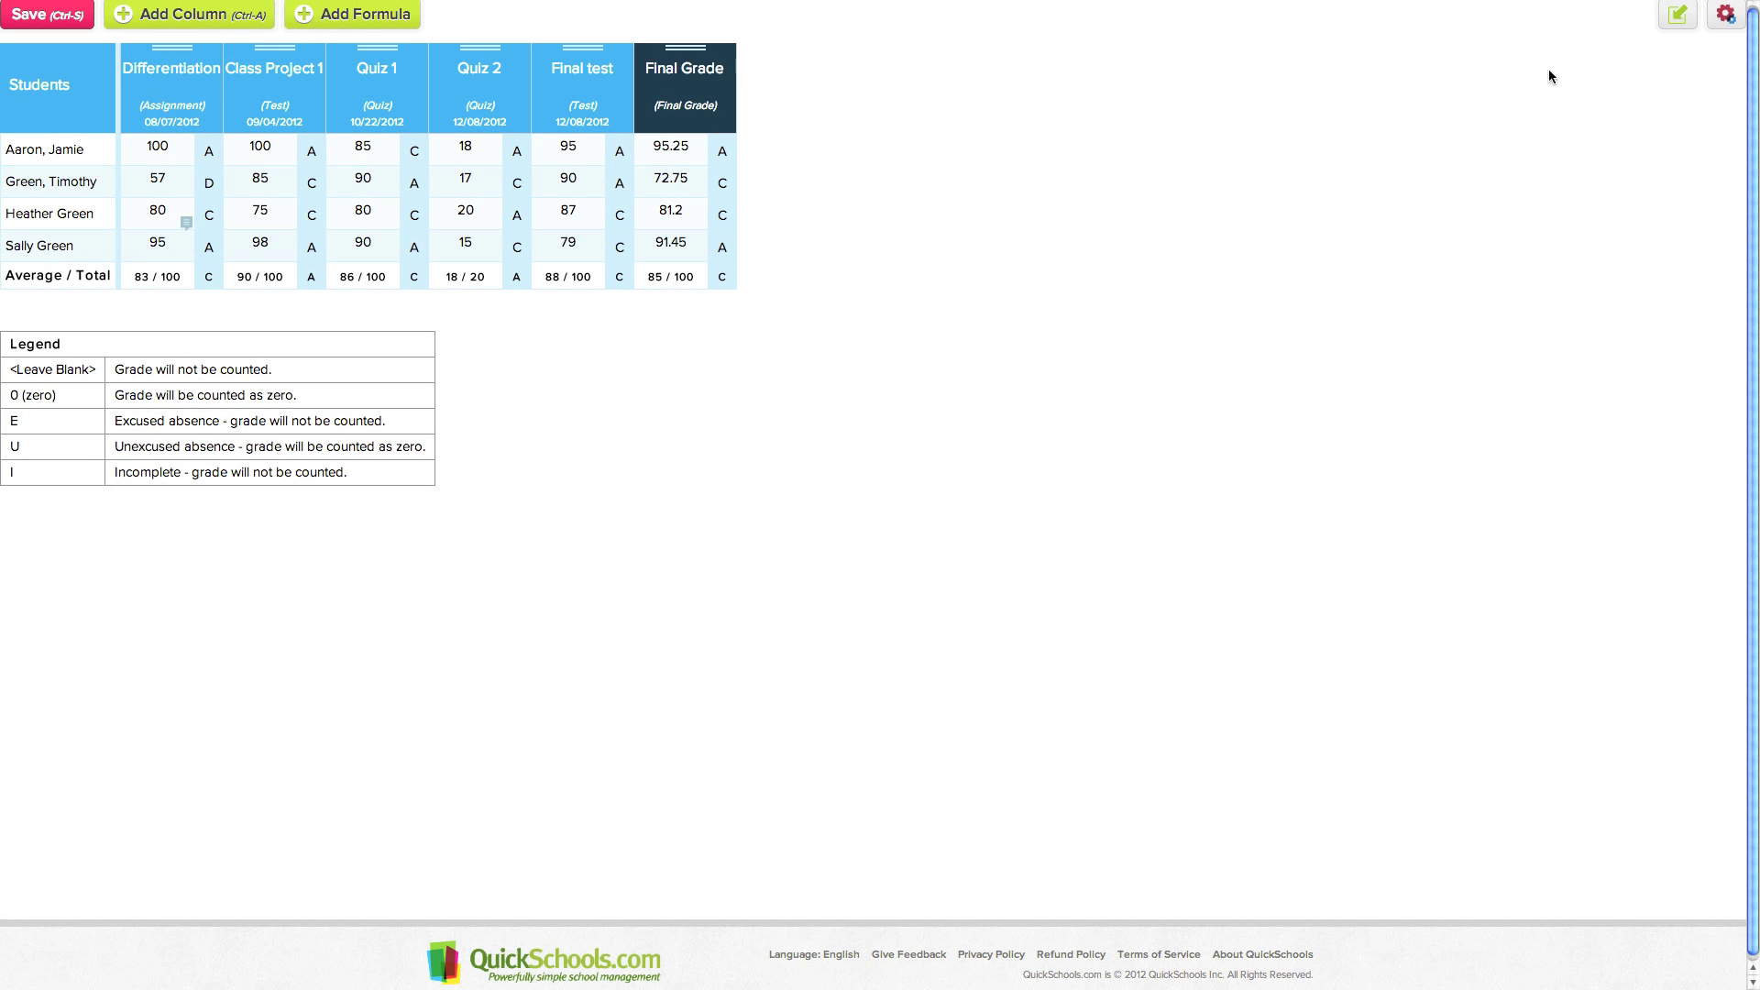
left_click(1676, 14)
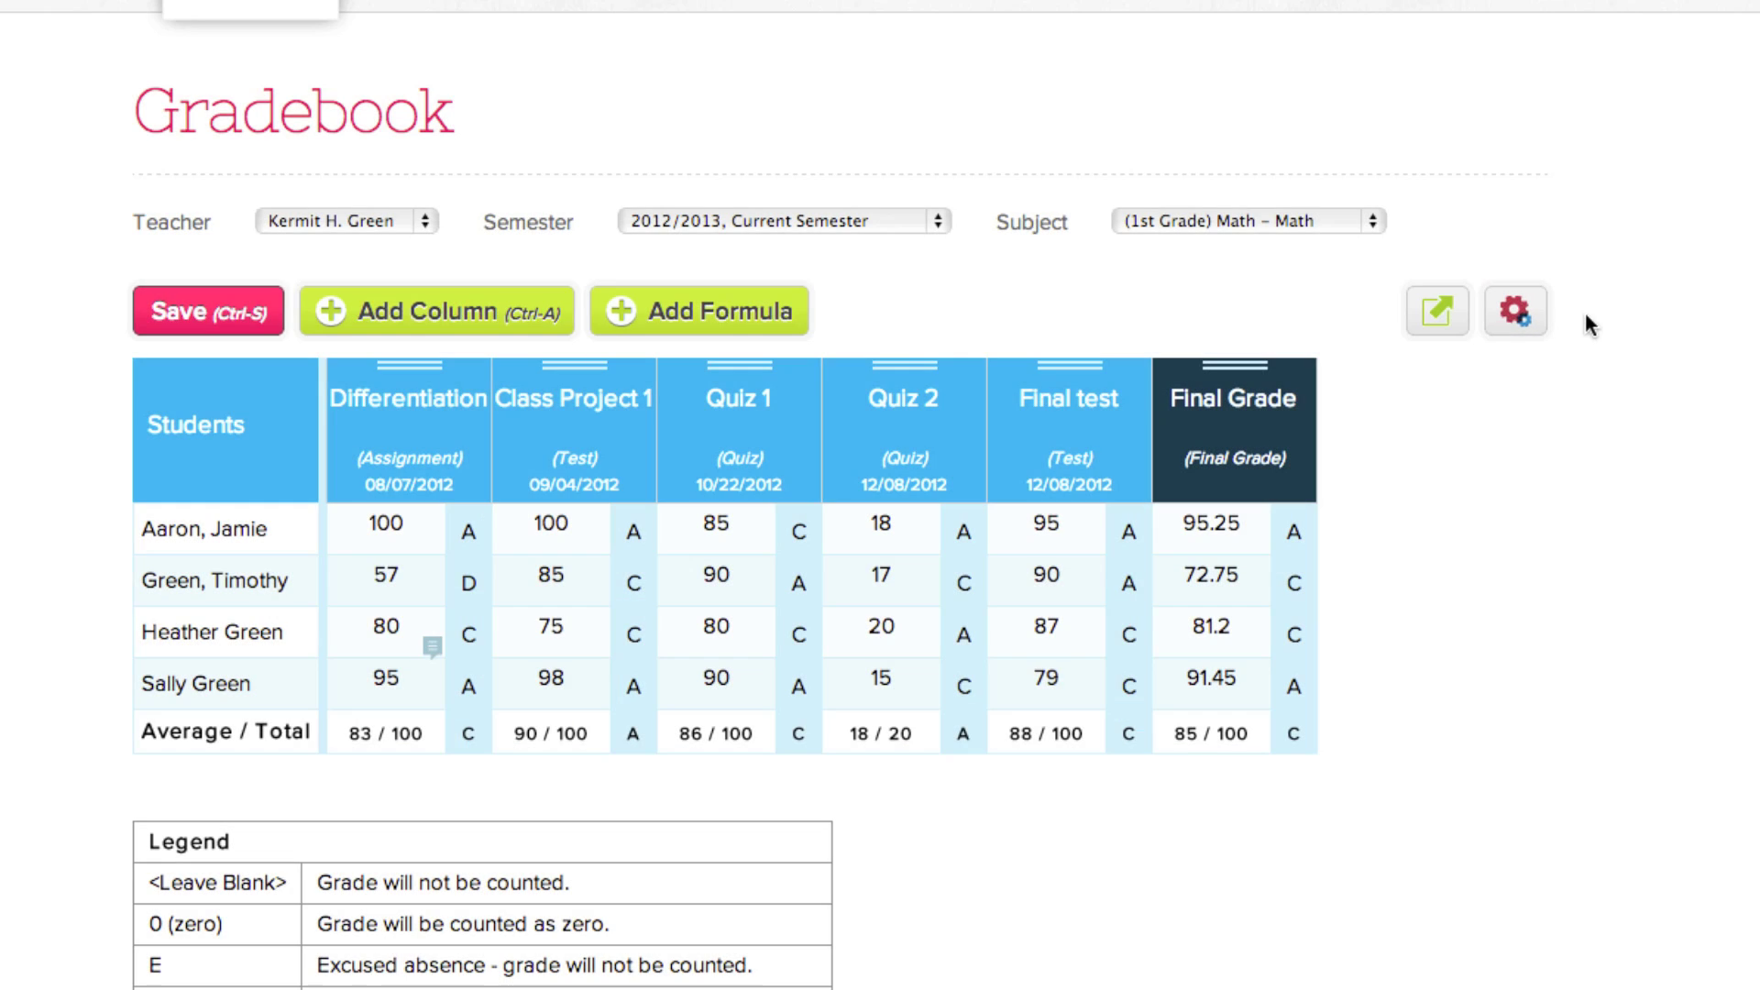
- Switch the gradebook settings to Manual control column ordering
left_click(1518, 314)
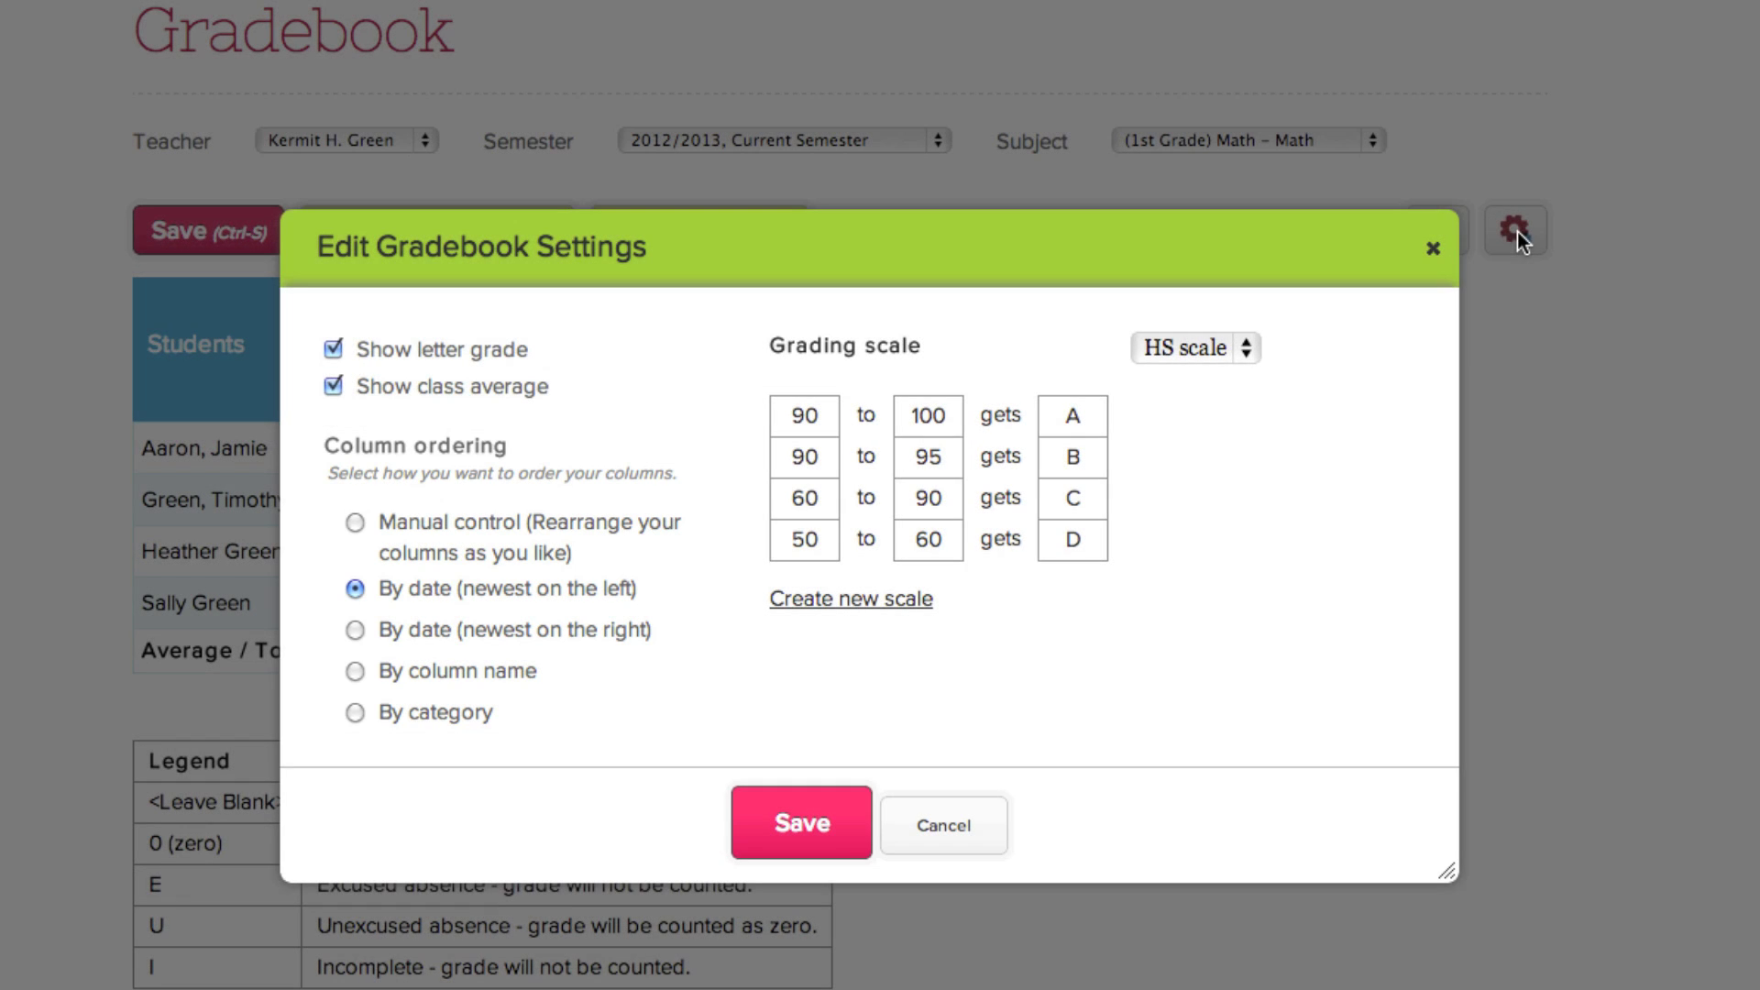
left_click(357, 532)
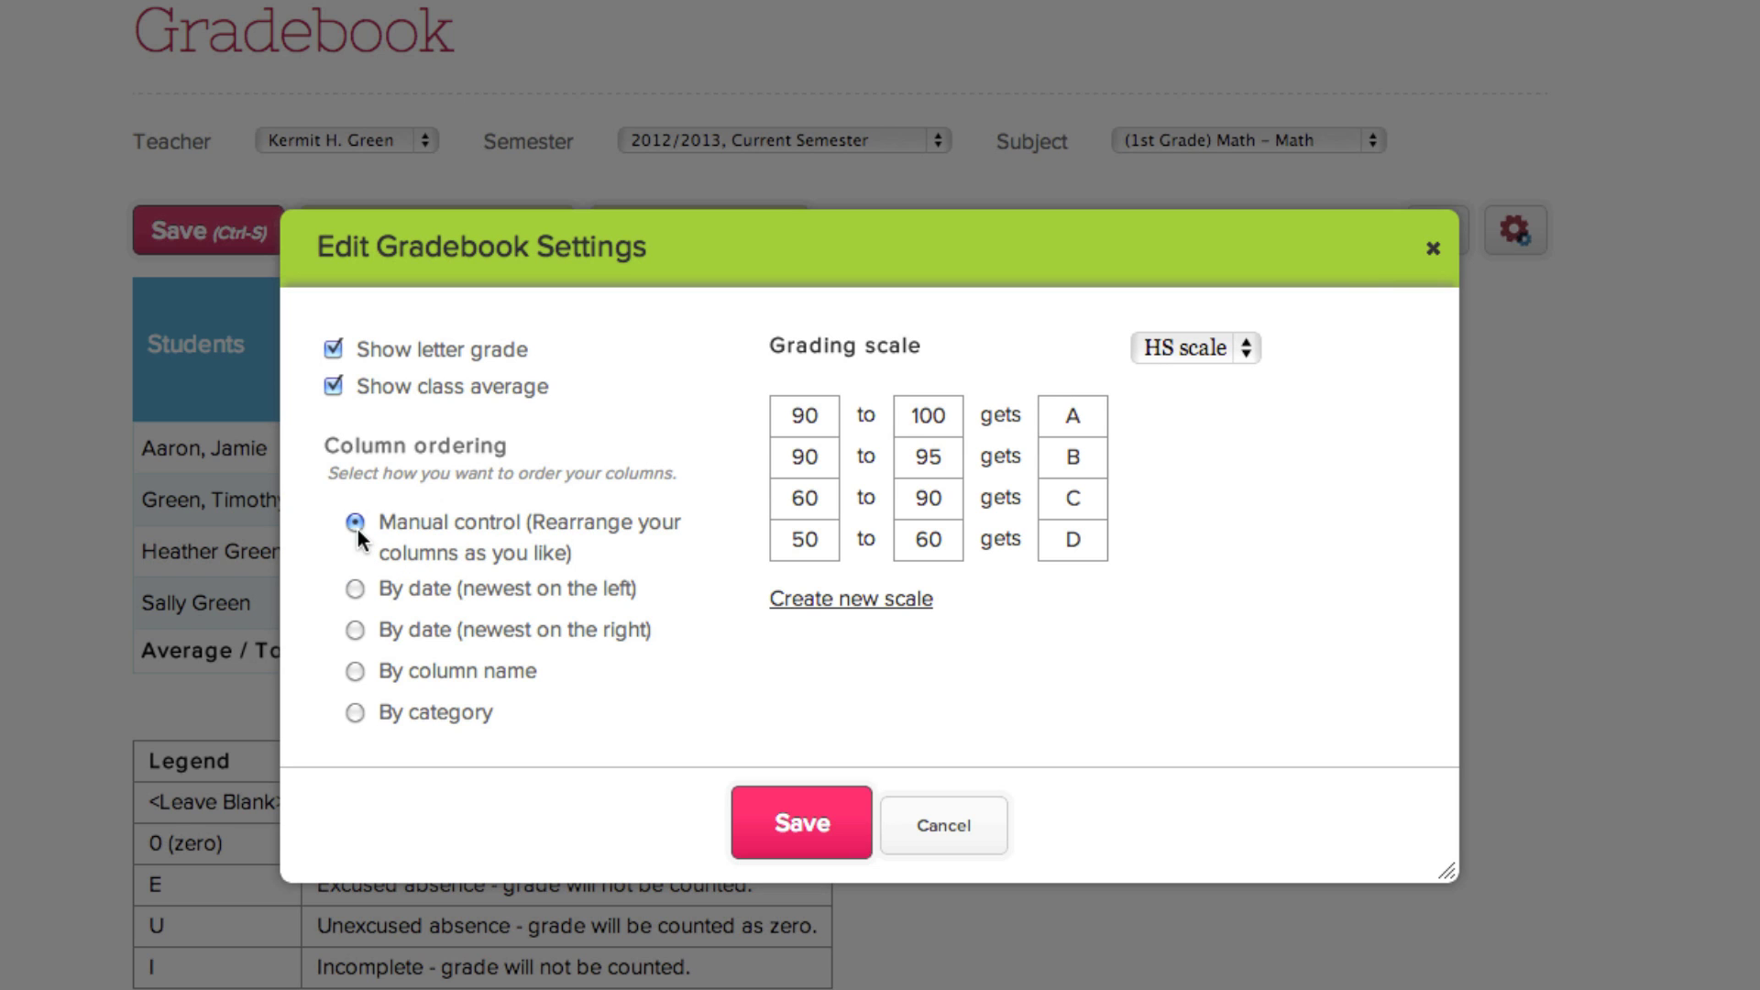
left_click(804, 829)
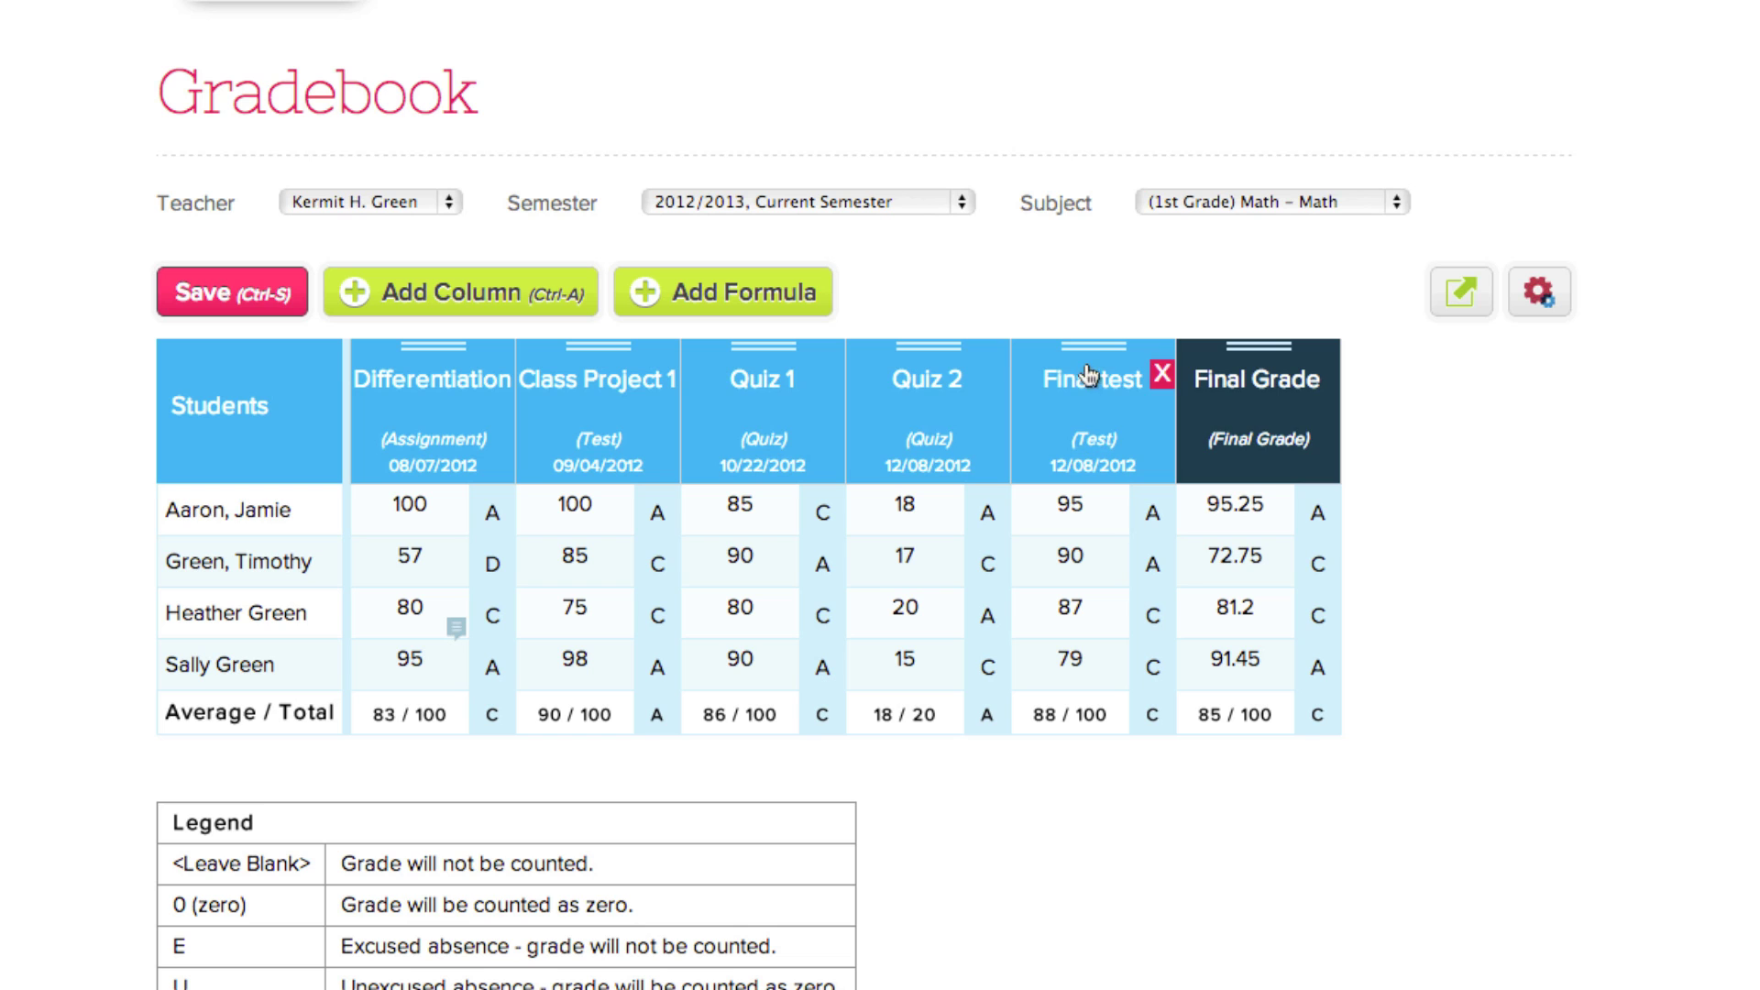
- Move Final test to third and Class Project 1 to first, then save the order
left_click_drag(1098, 332, 724, 359)
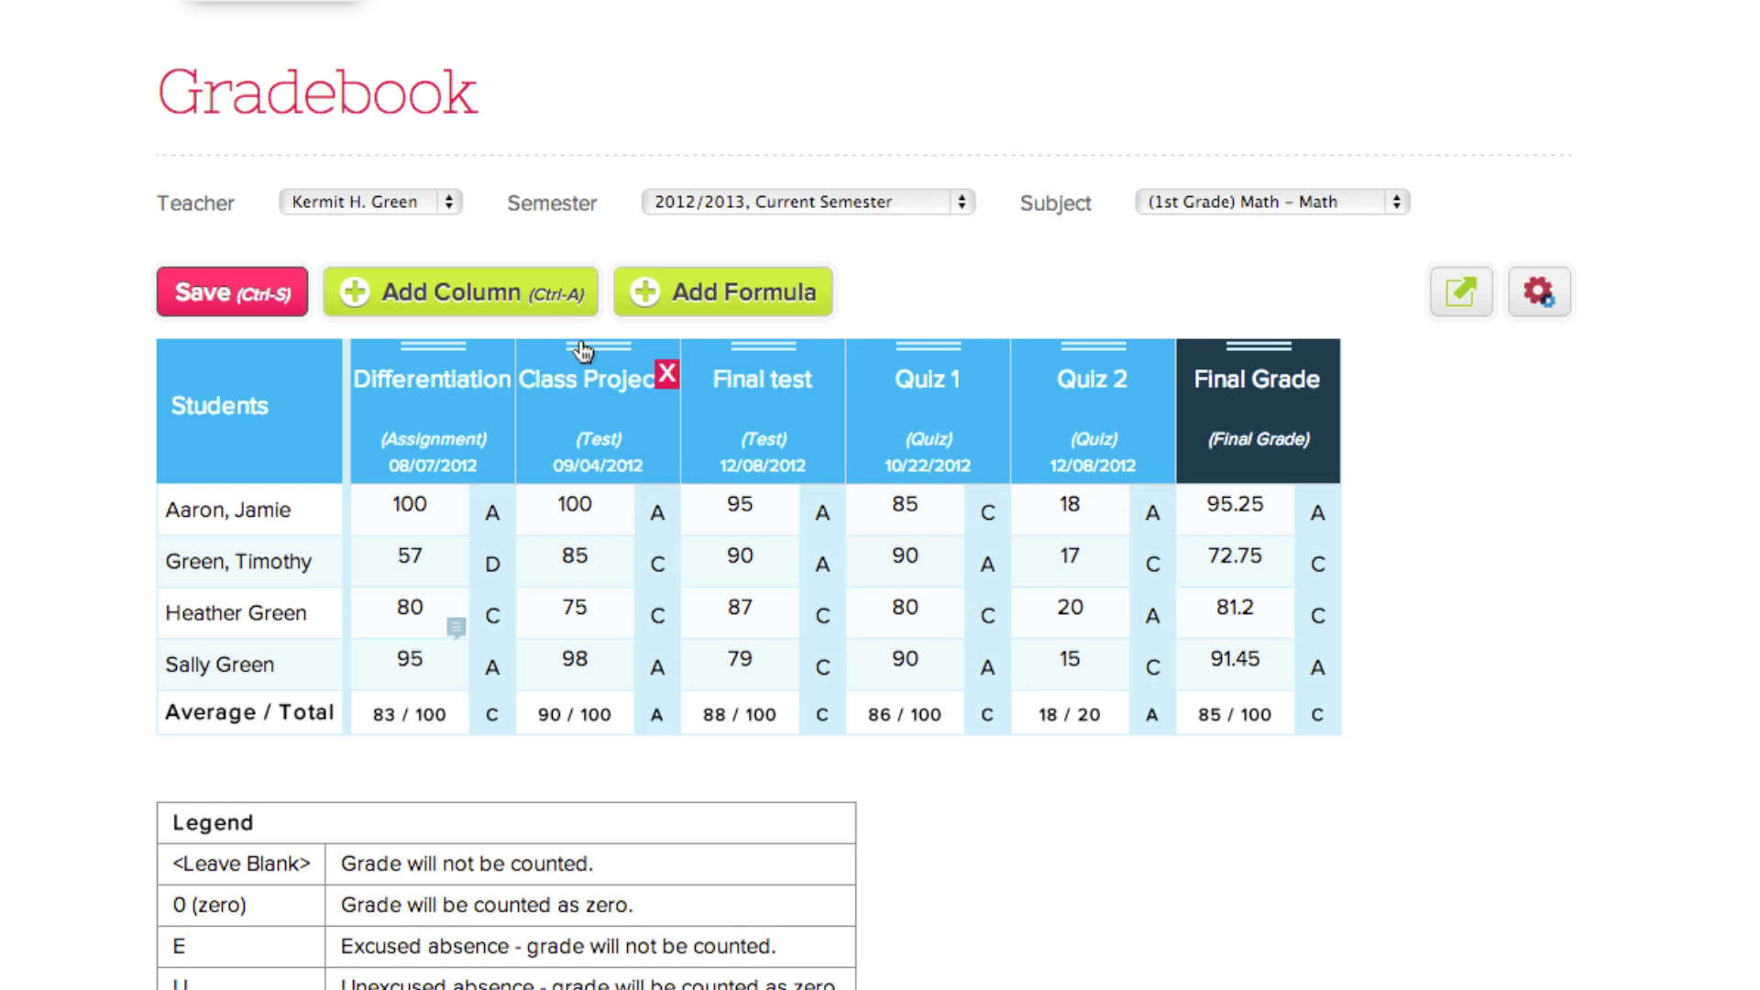
left_click_drag(582, 347, 401, 358)
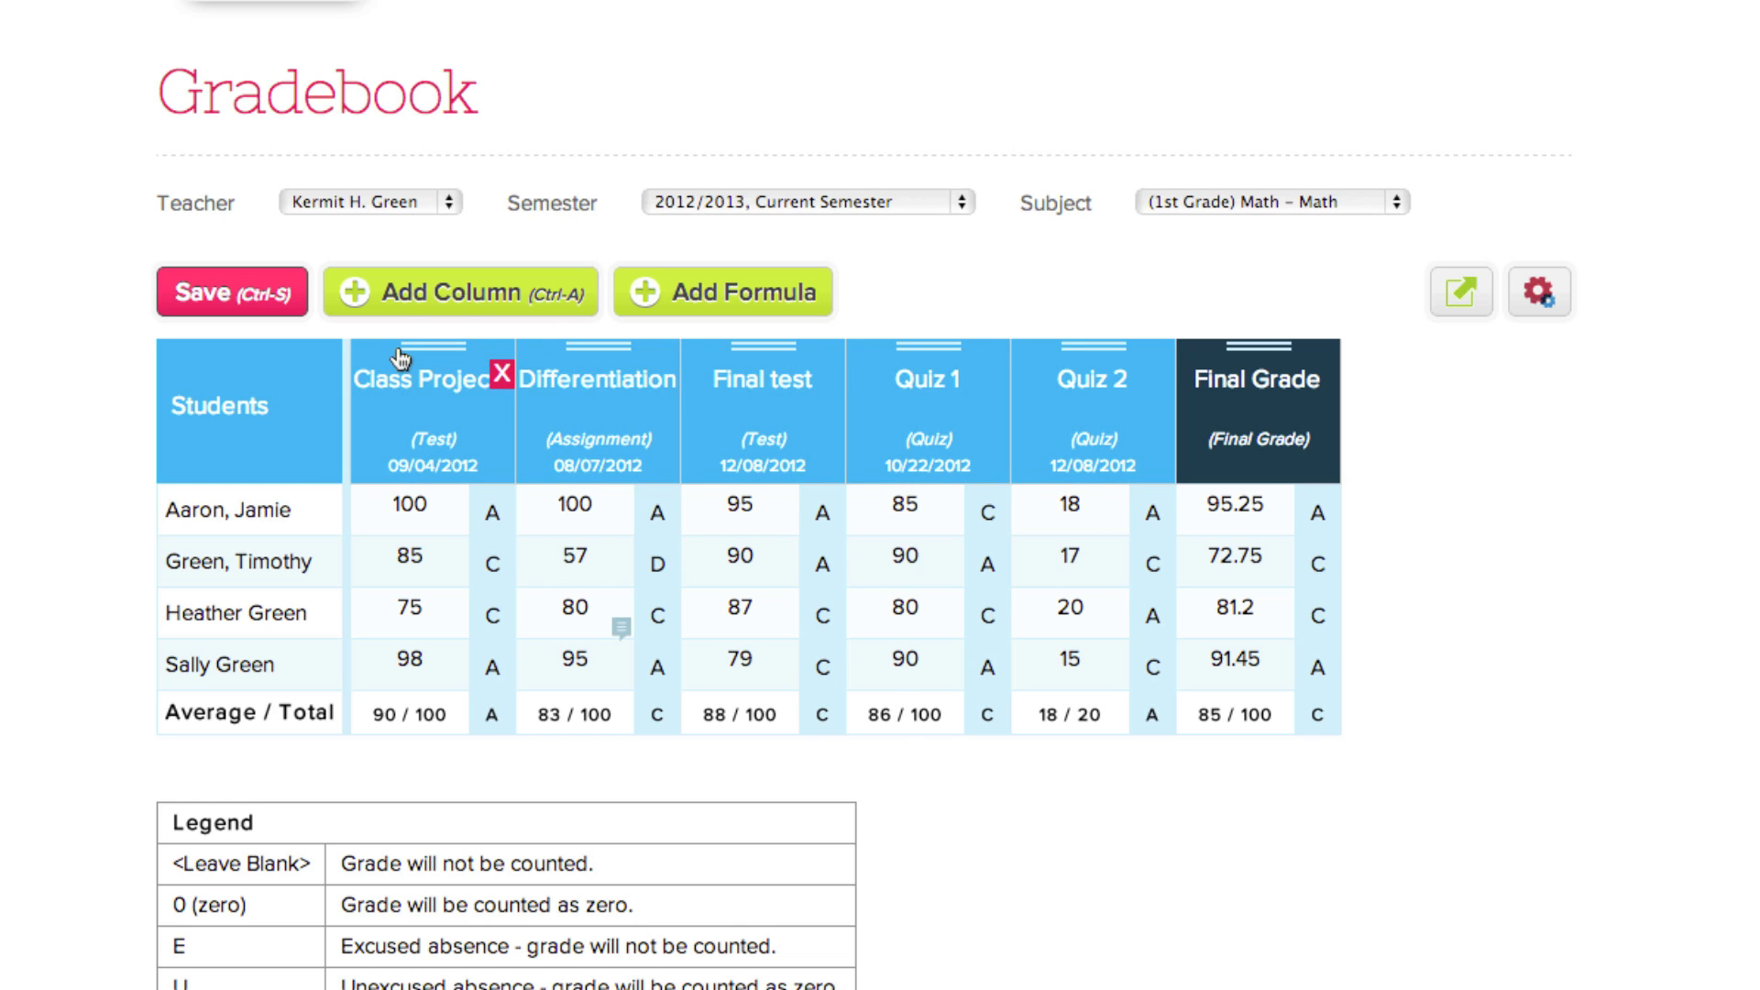
left_click(229, 295)
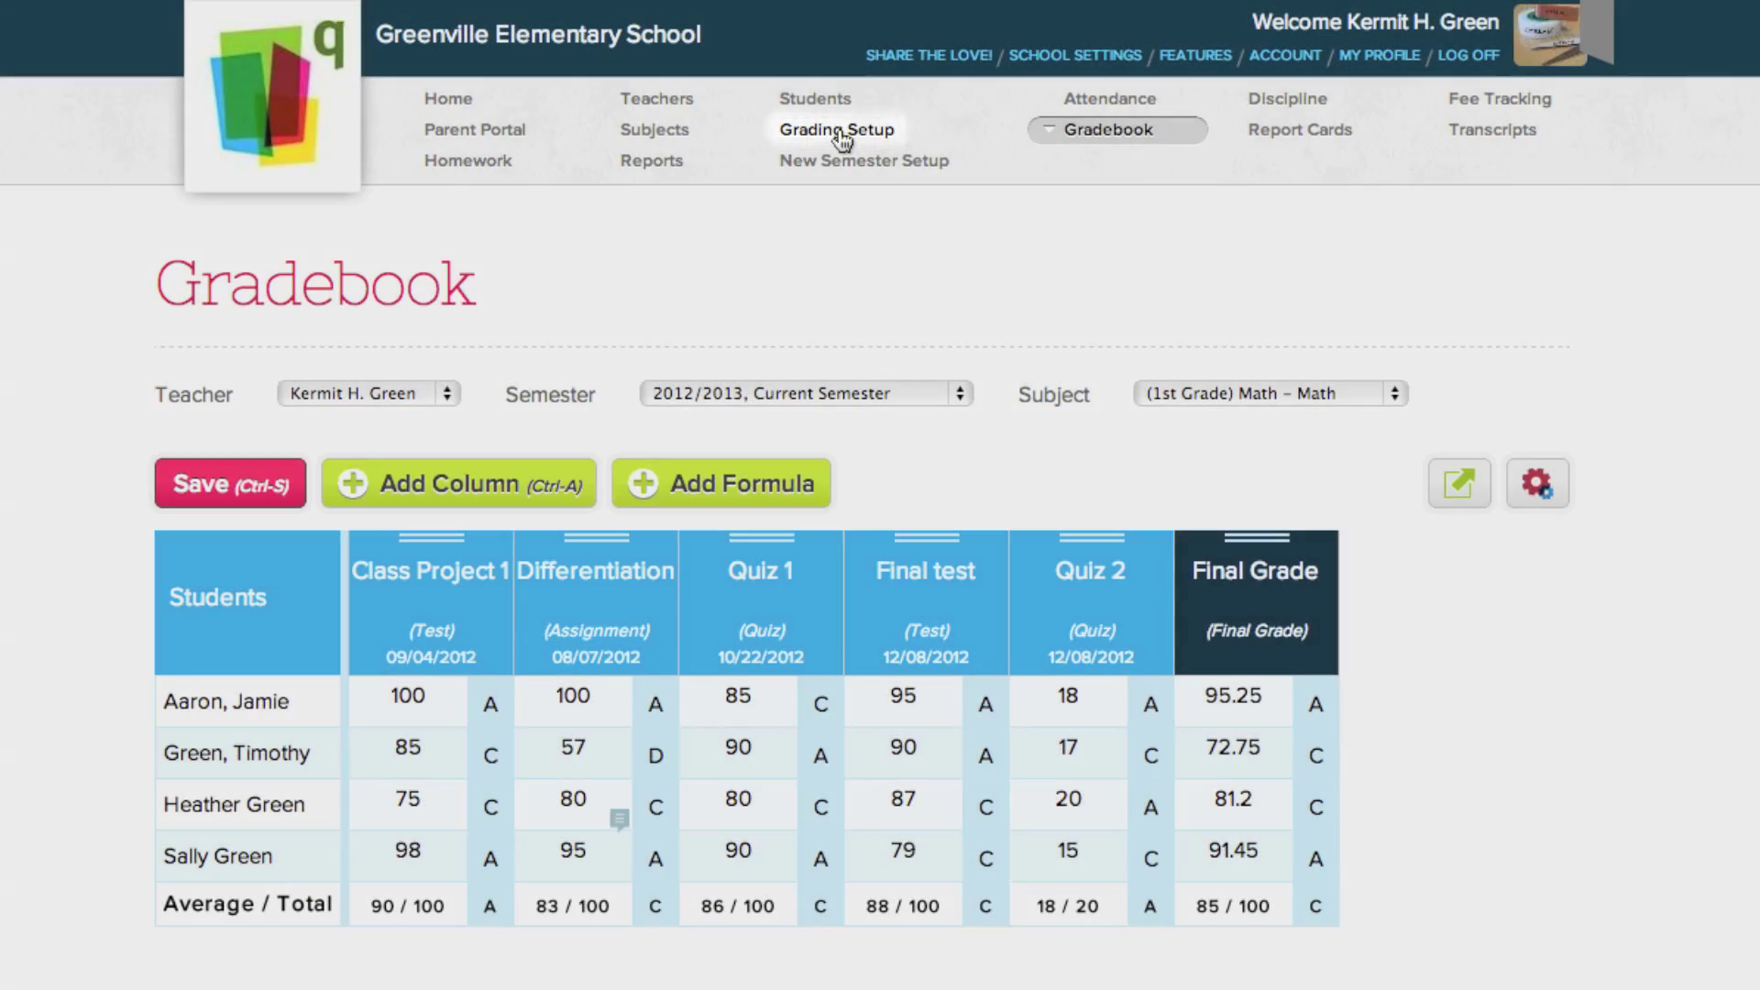
- In Grading Setup, add a 'Homework' category described as 'Nightly homework assignments'
left_click(837, 131)
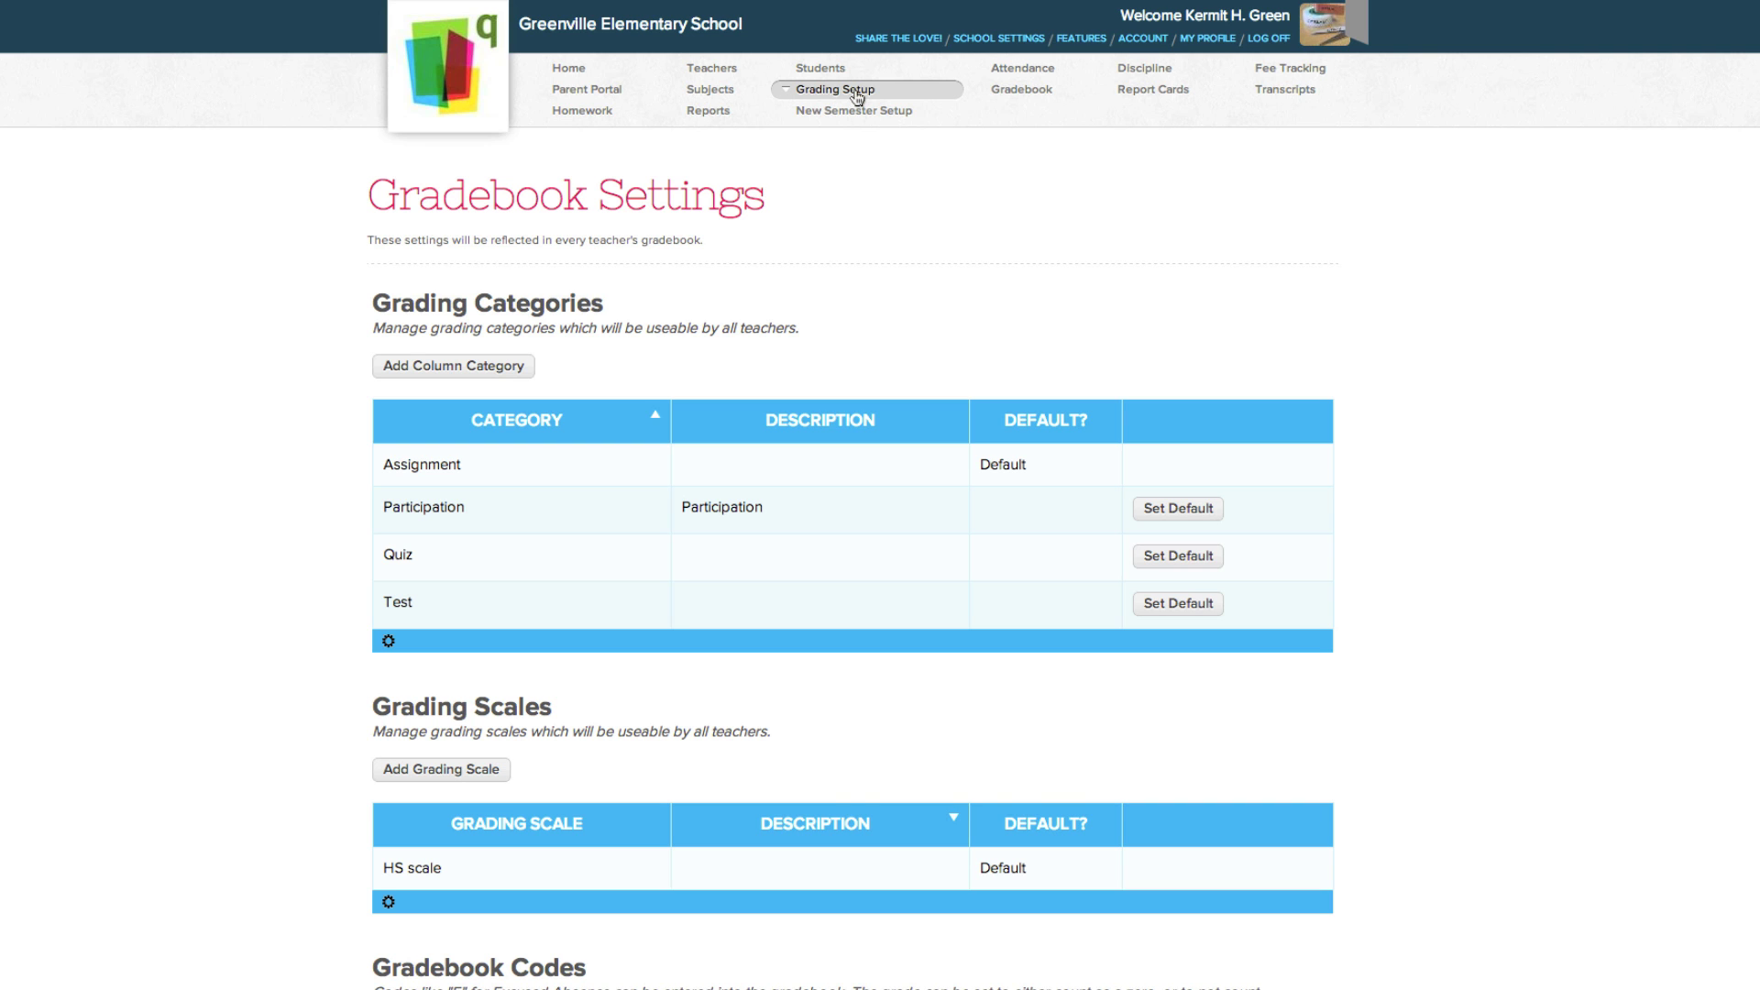
left_click(519, 365)
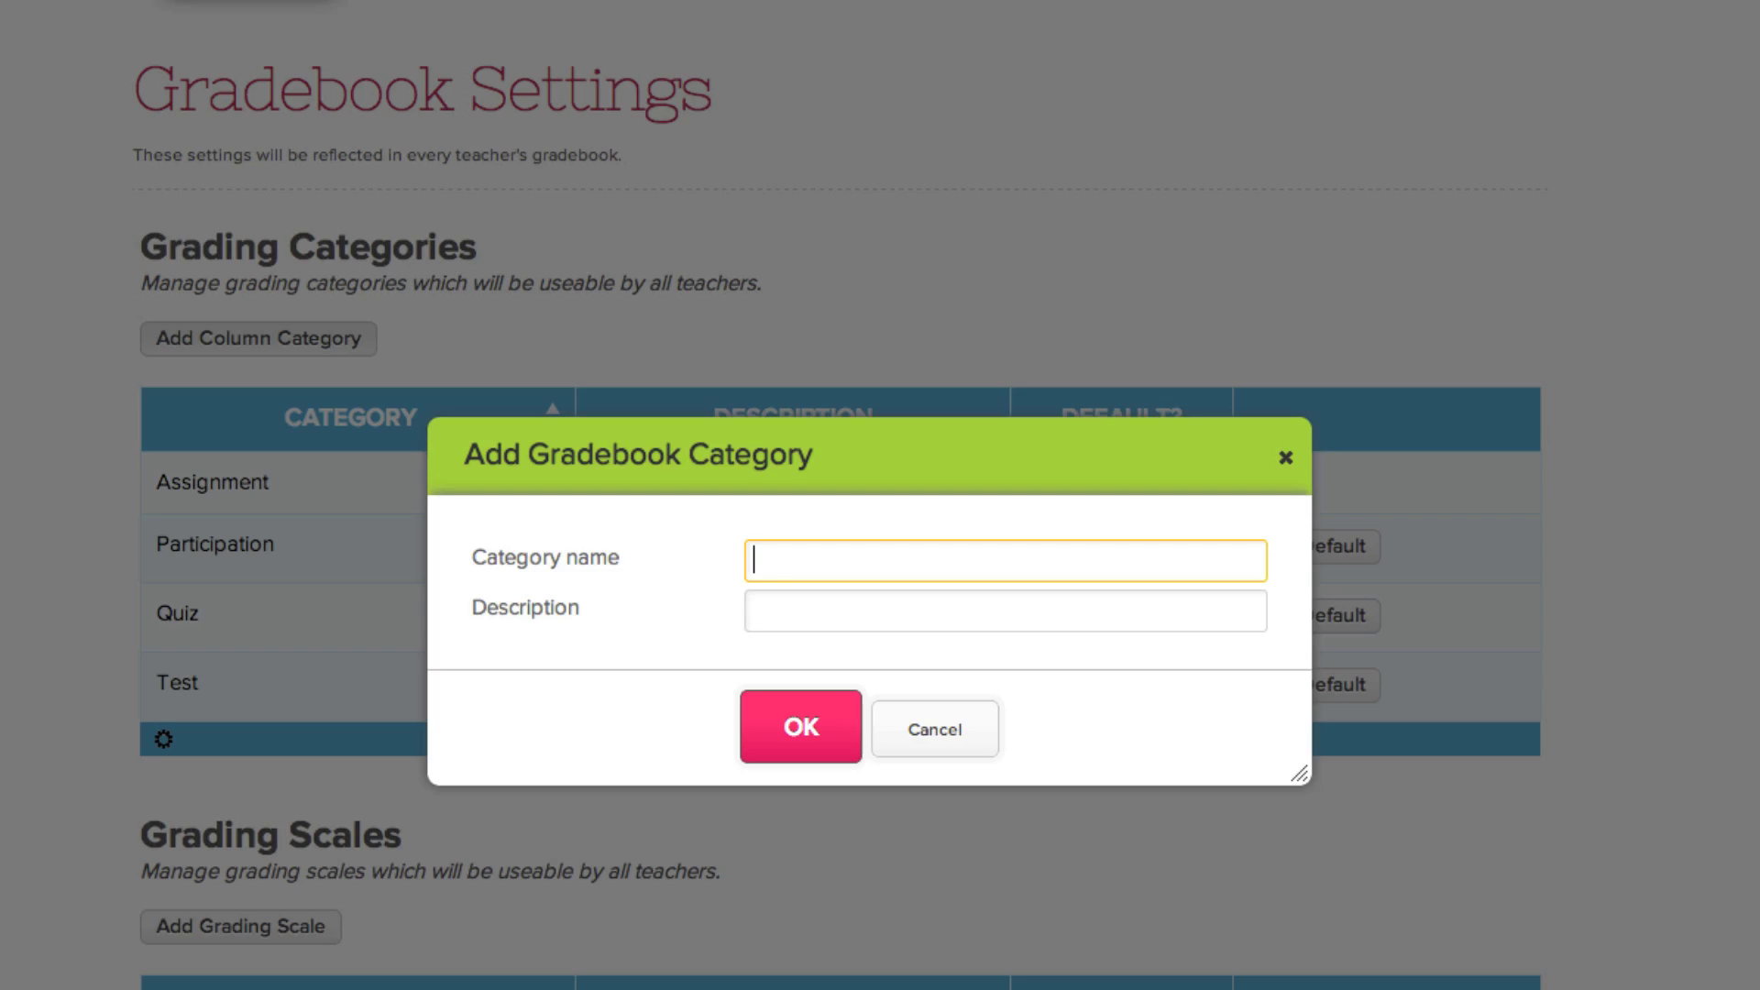
type("Homework")
key("Tab")
type("Nightly homework assignments")
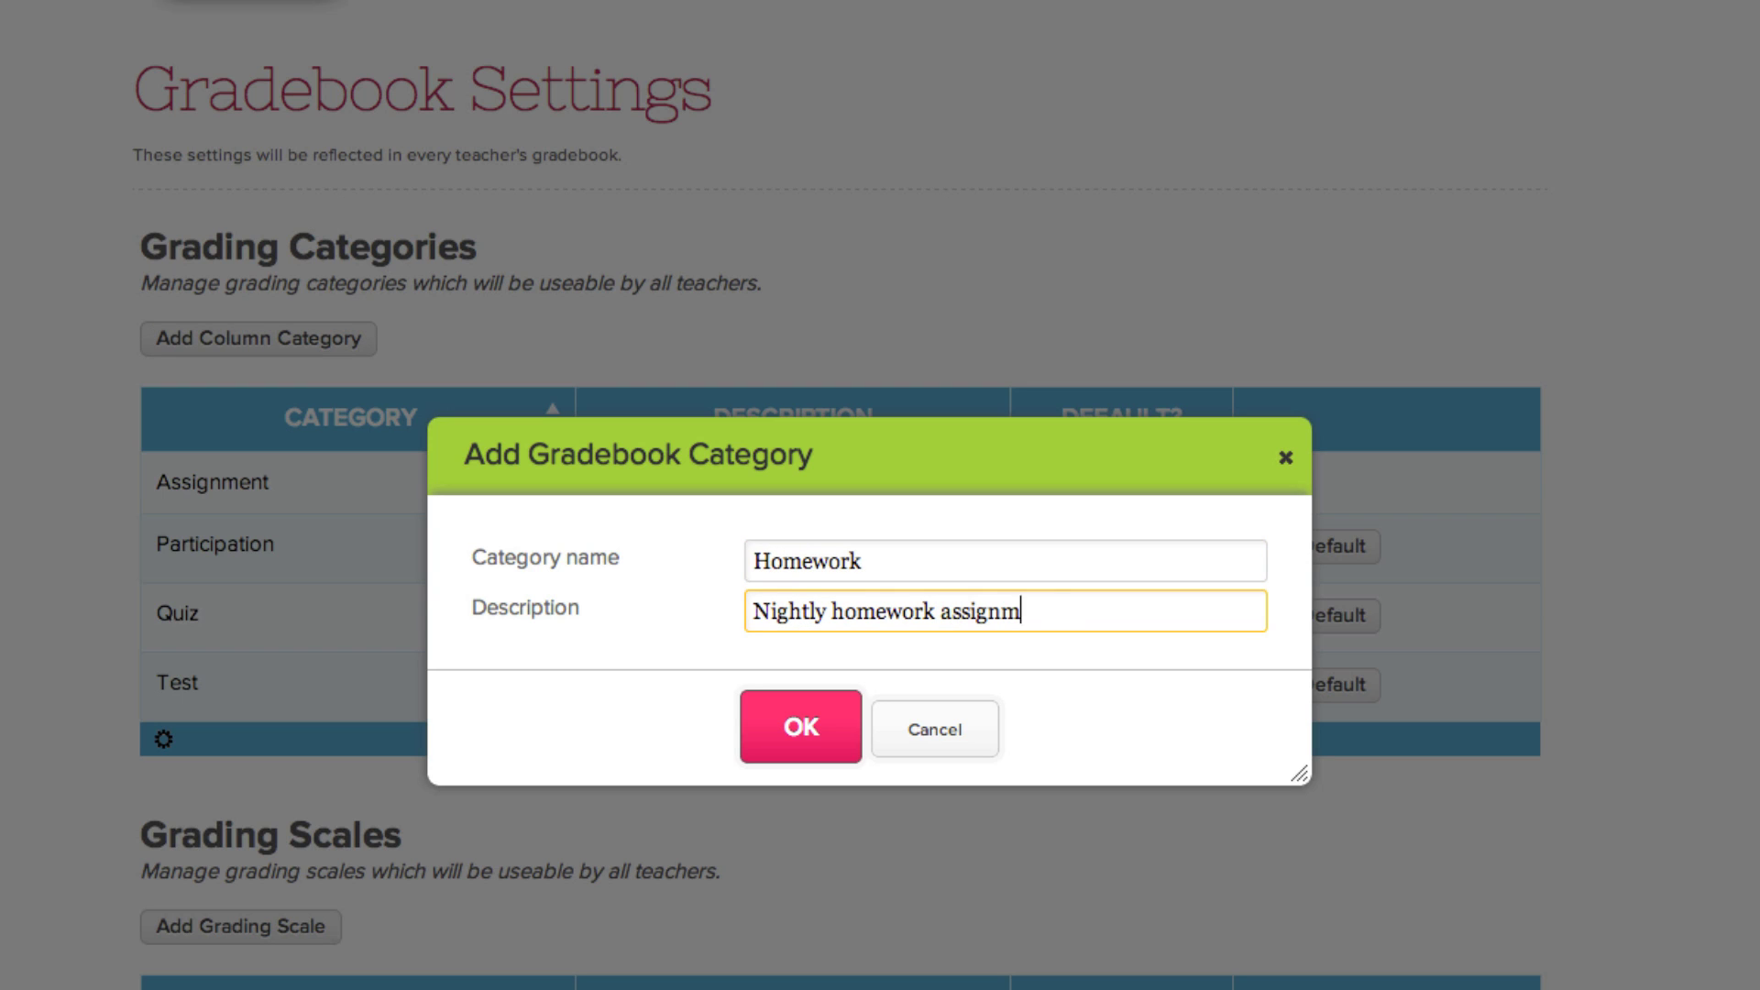
left_click(788, 726)
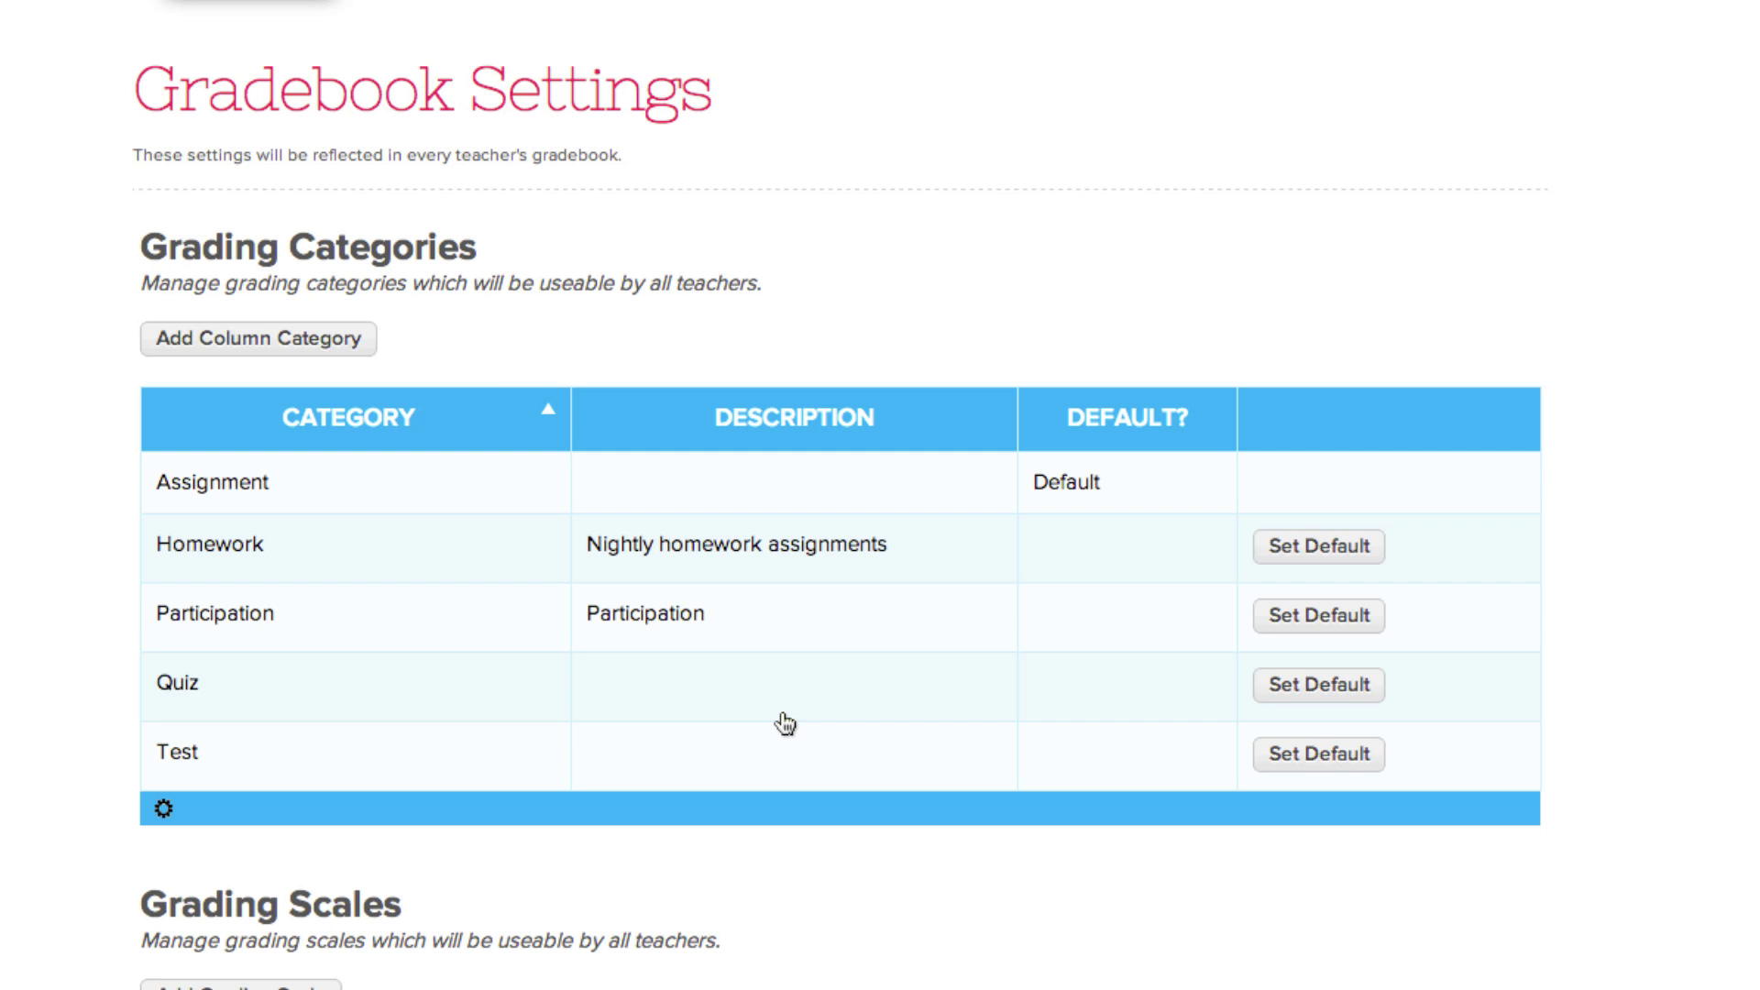
- Rename HS scale to 'Greenville Grading Scale' with description 'Grading scale to be used for grades 6-9'
scroll(785, 724, "down", 7)
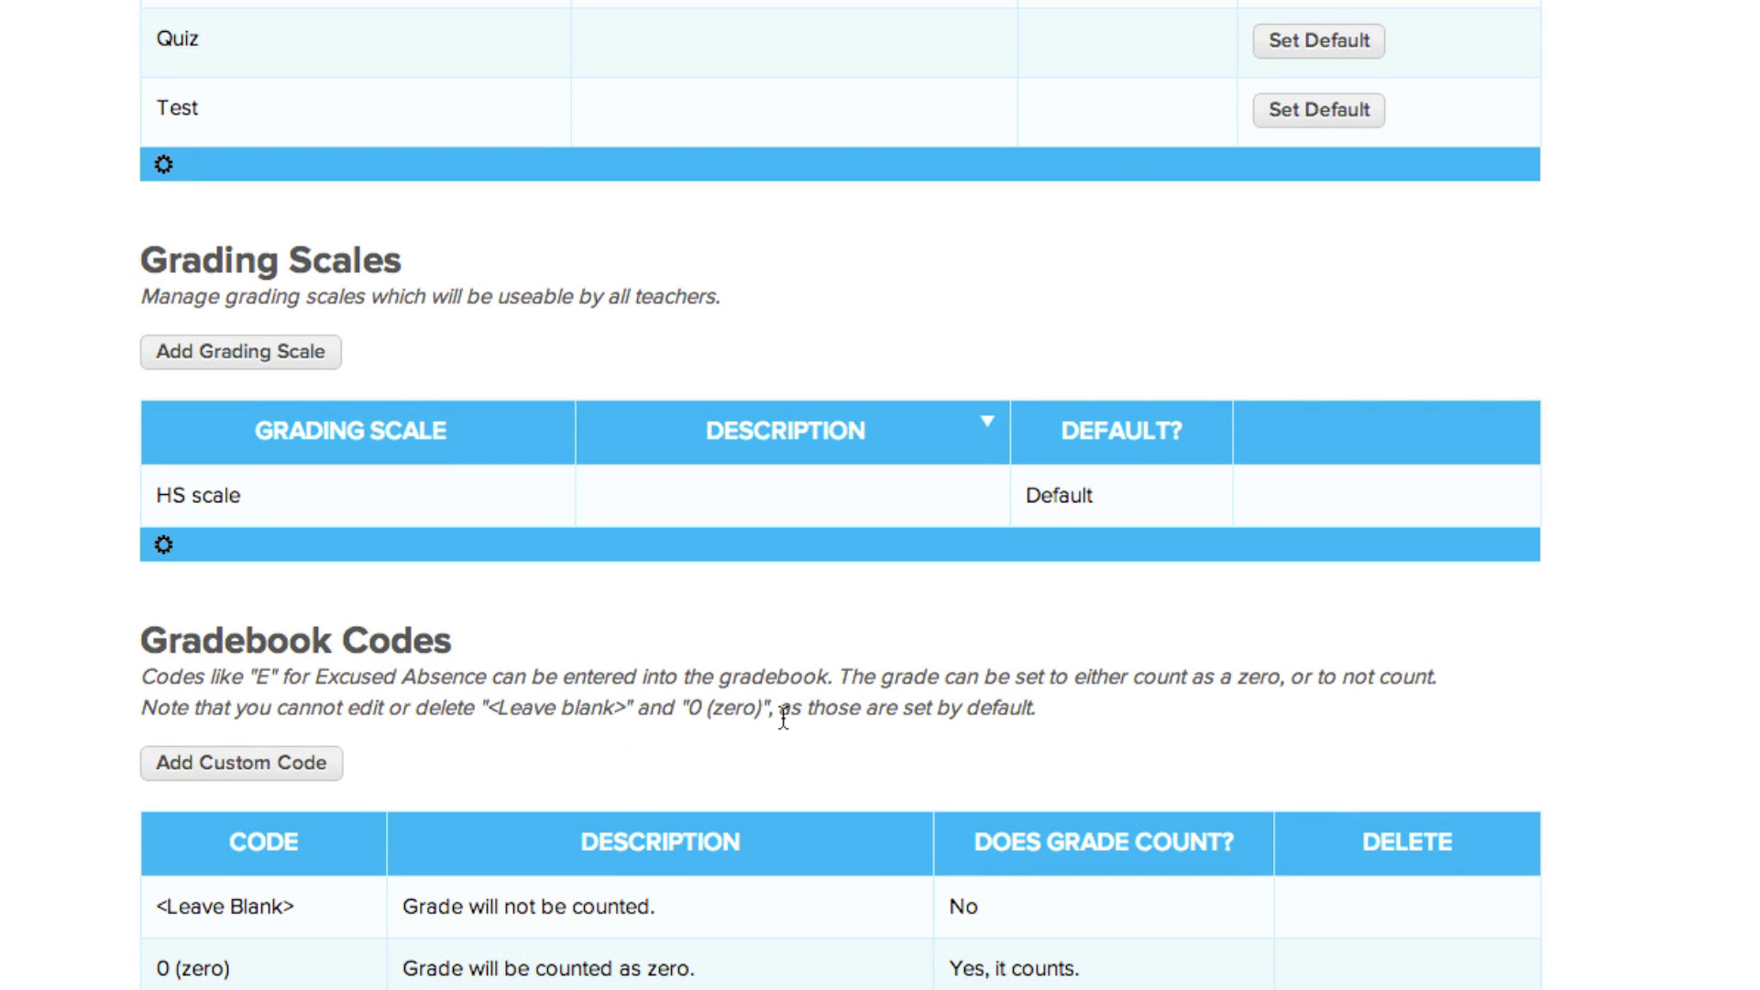
left_click(930, 475)
key("ctrl+a")
type("Gree")
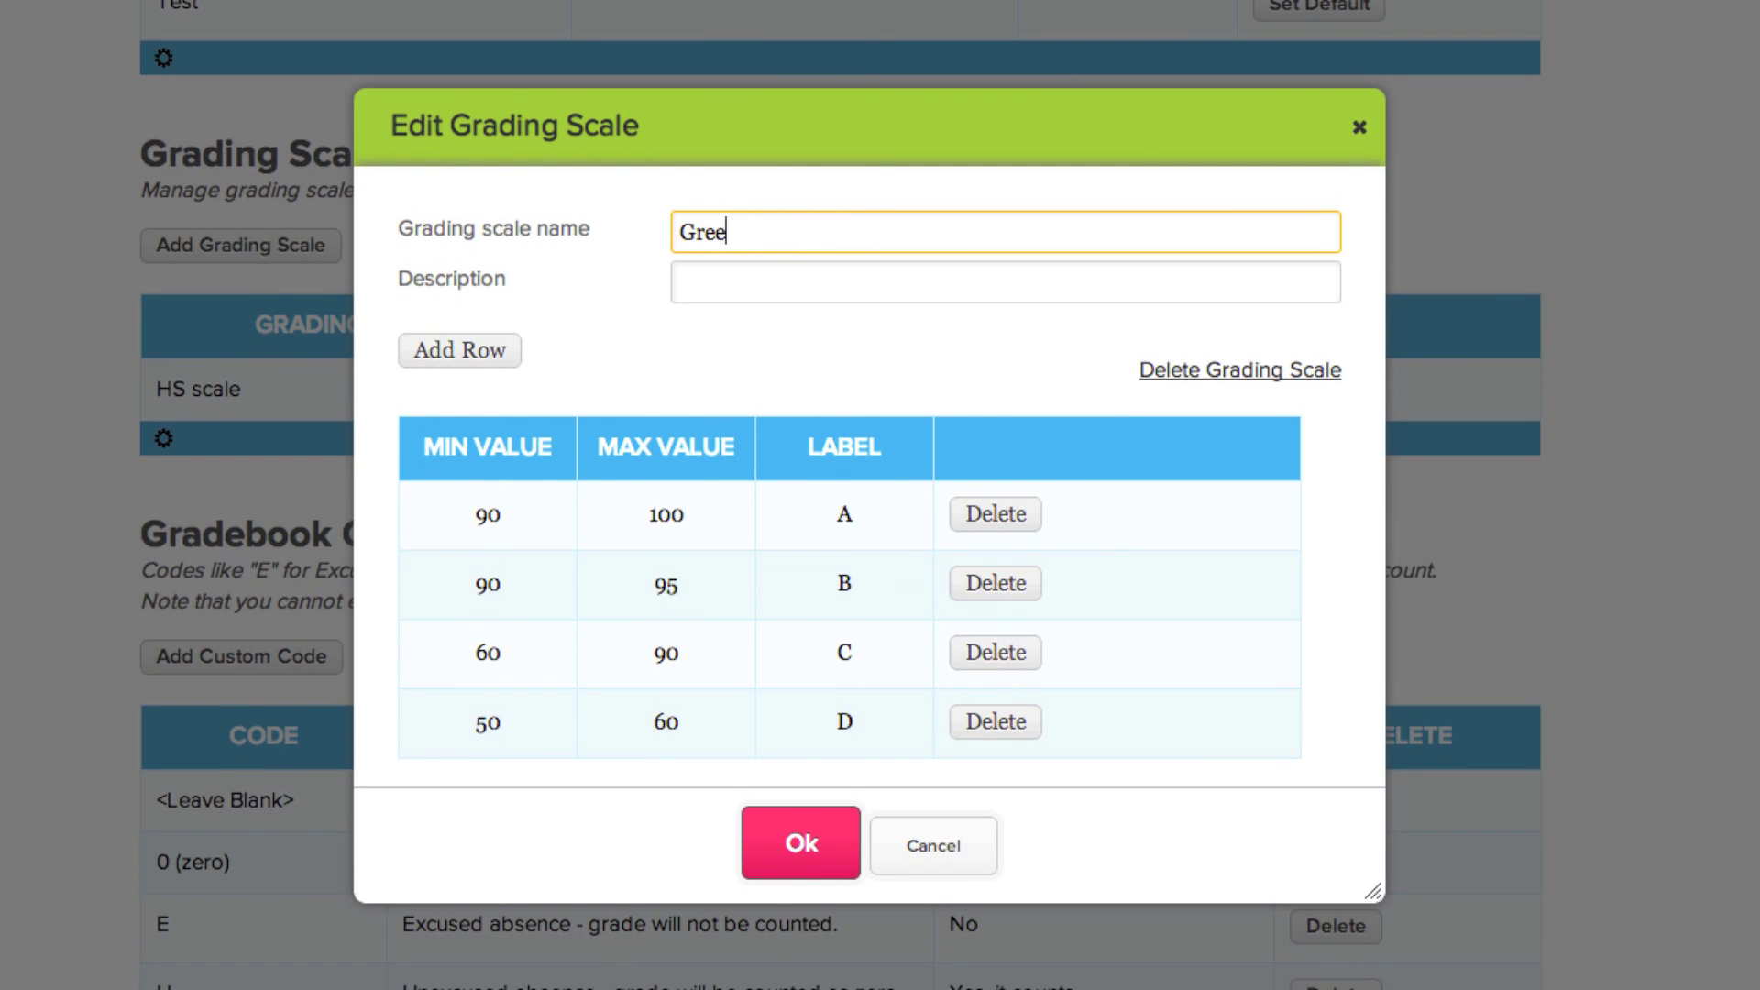
type("nville Grading Scale")
key("Tab")
type("Grading scale to be u")
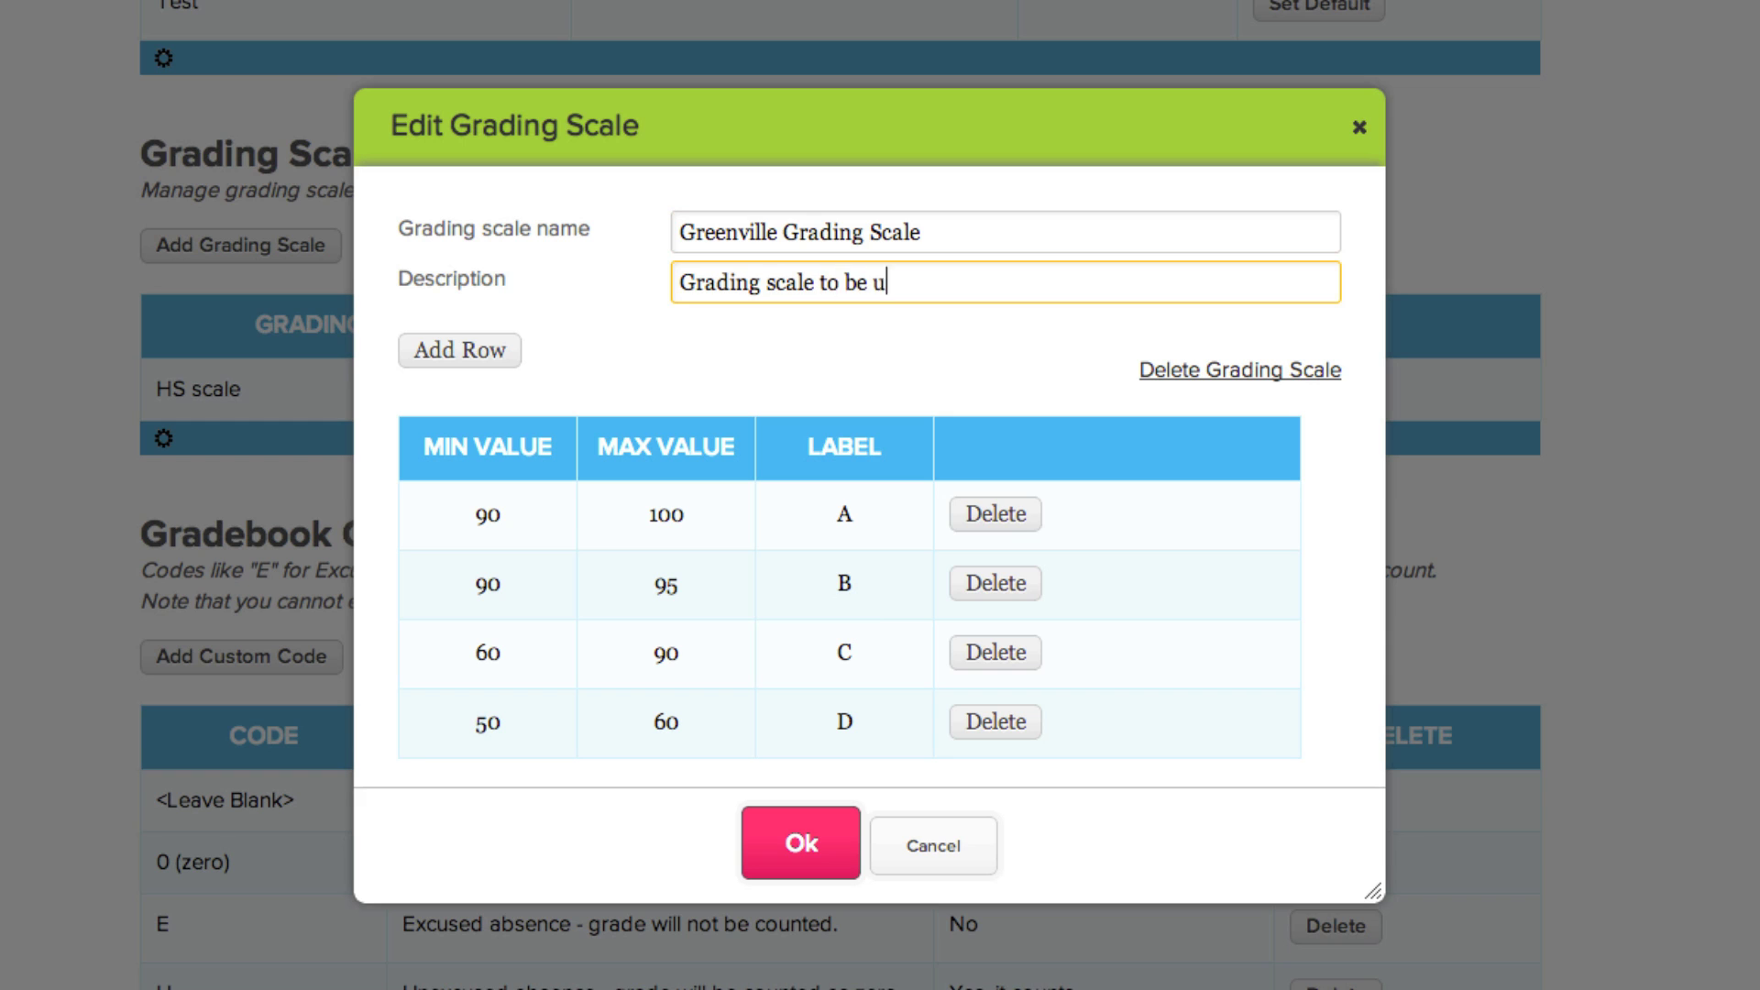
type("sed for grades 6-9")
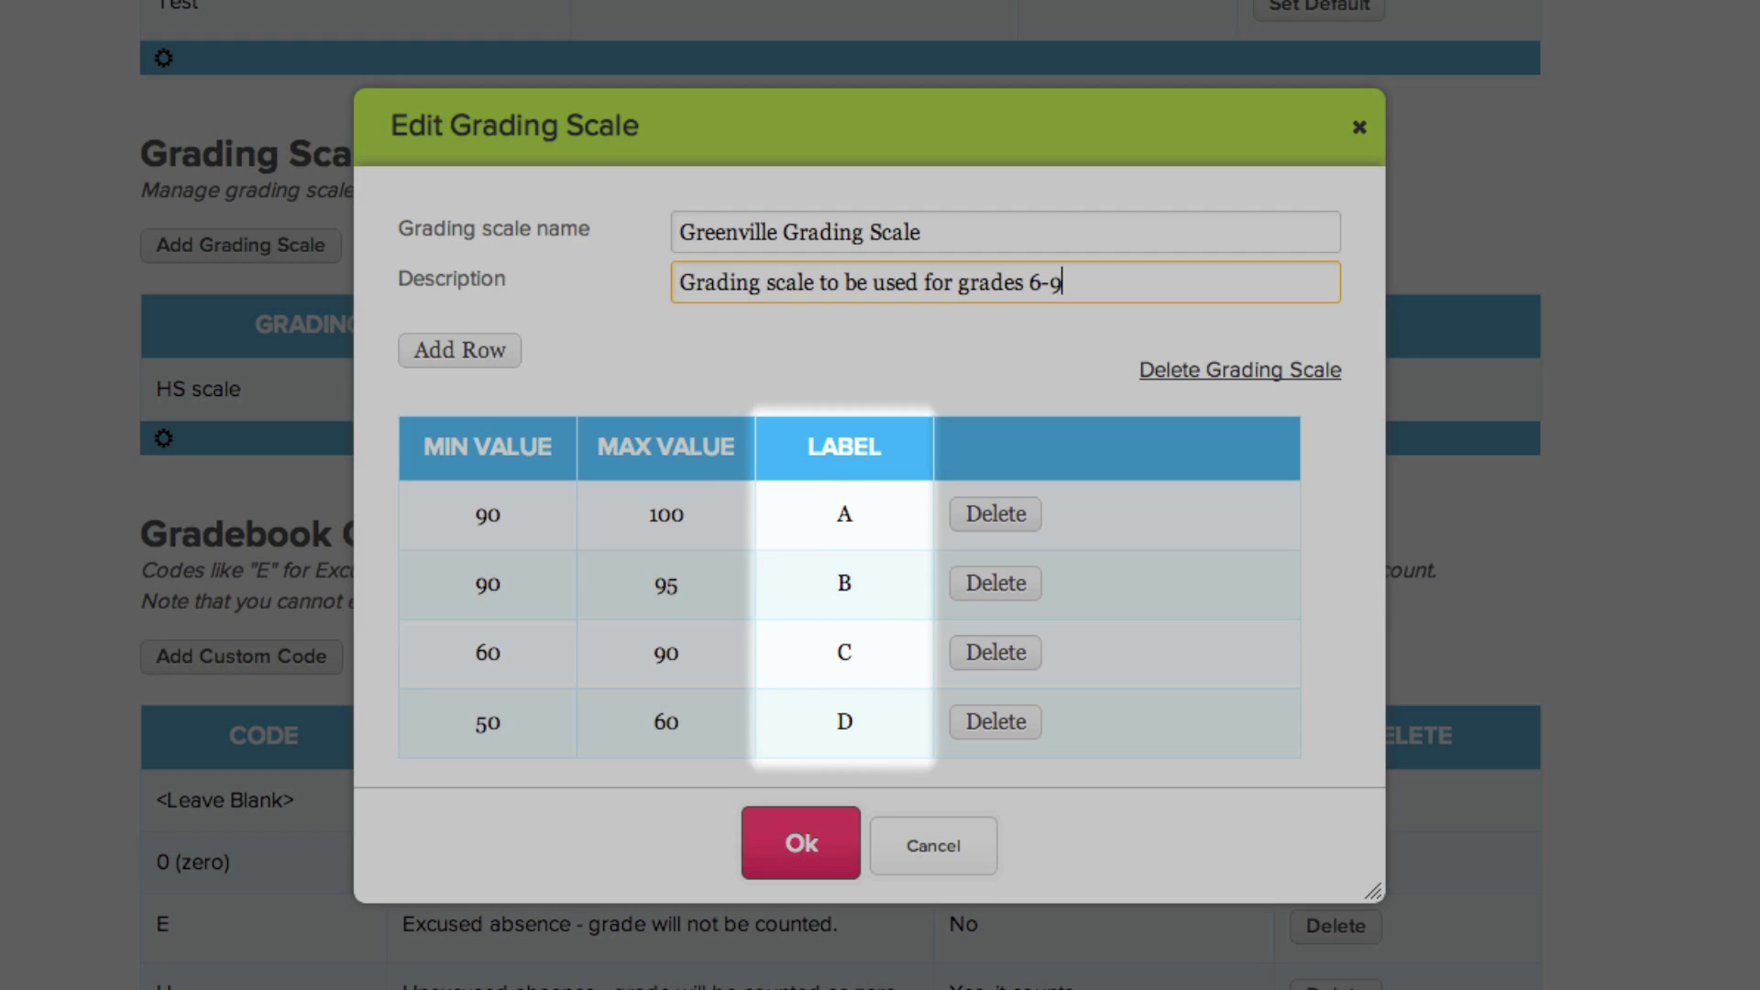
- Change the A band's maximum from 100 to 95
left_click(695, 516)
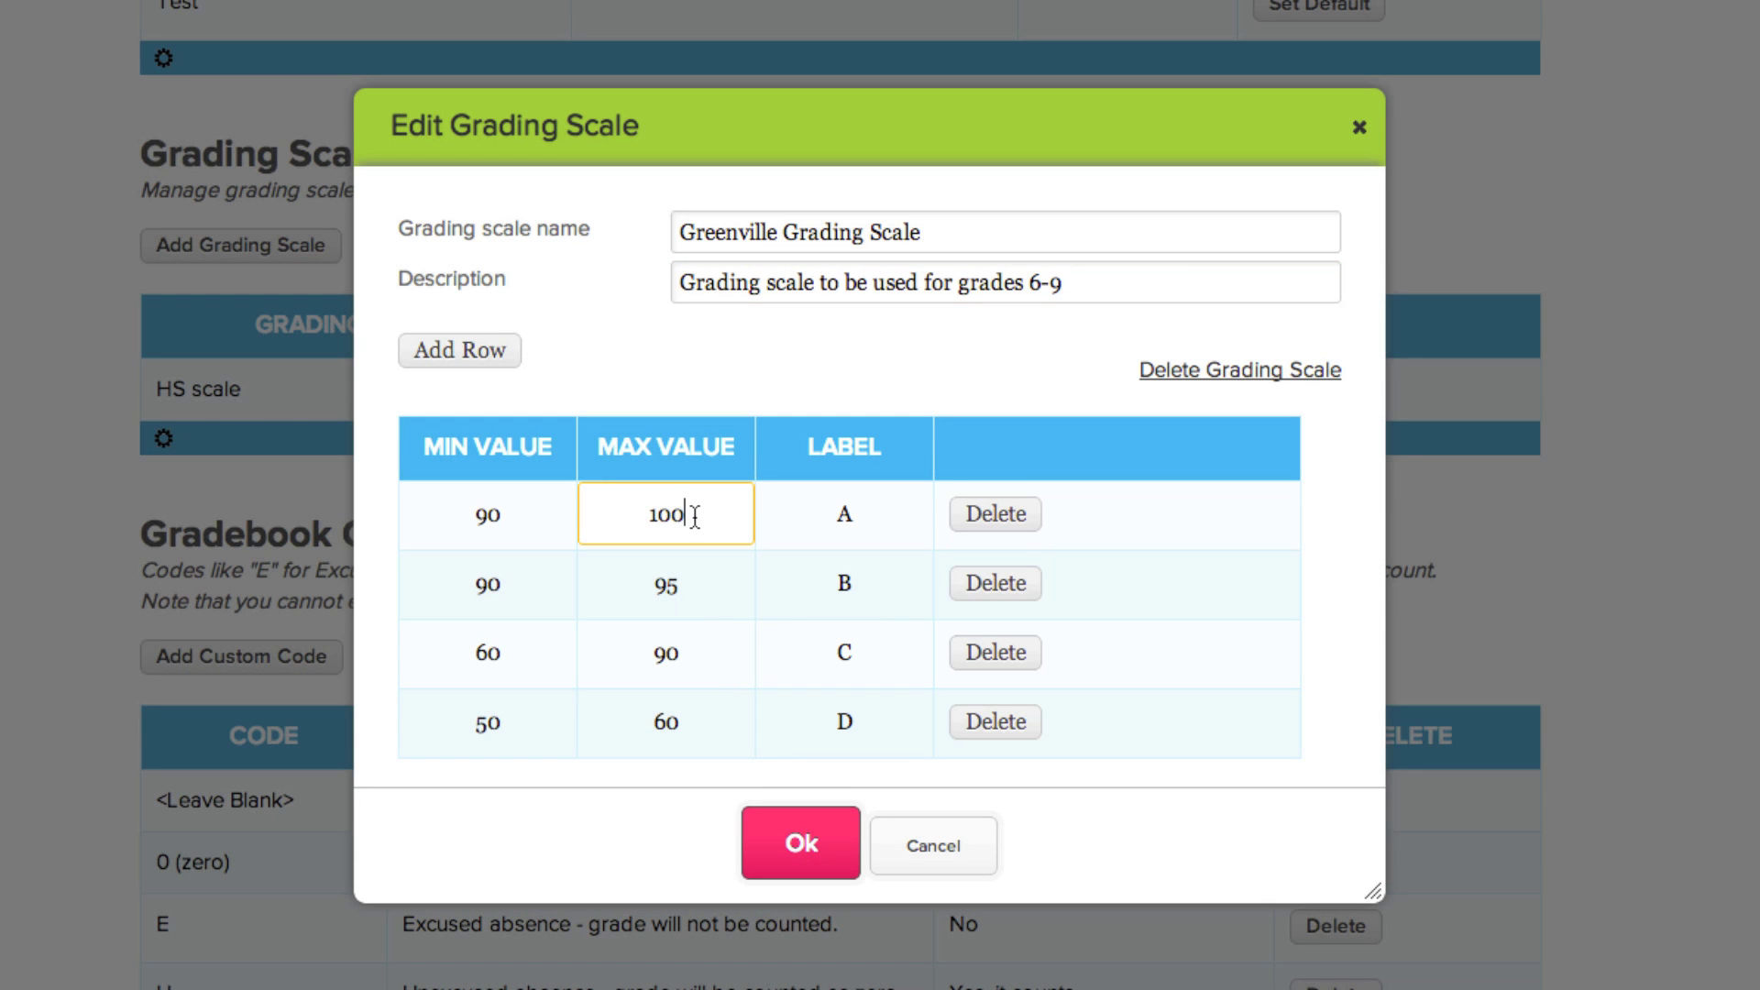
left_click_drag(689, 516, 651, 514)
type("95")
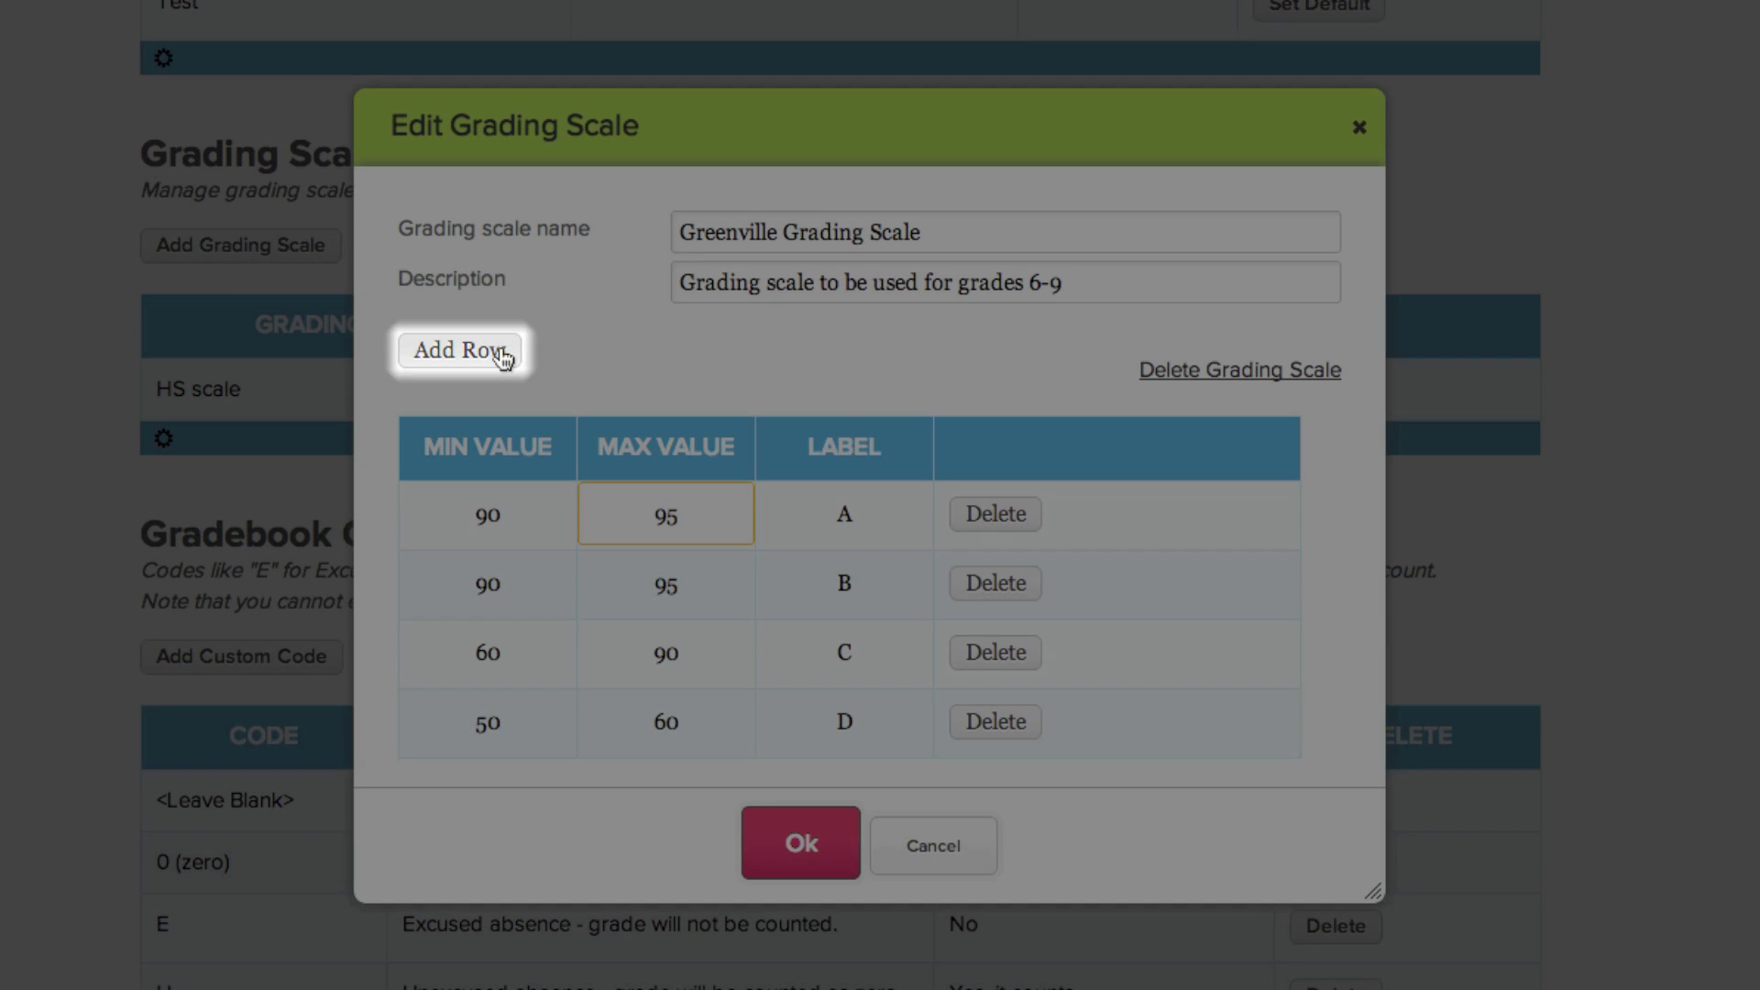
- Add an A+ band from 96 to 100 and save the scale
left_click(502, 354)
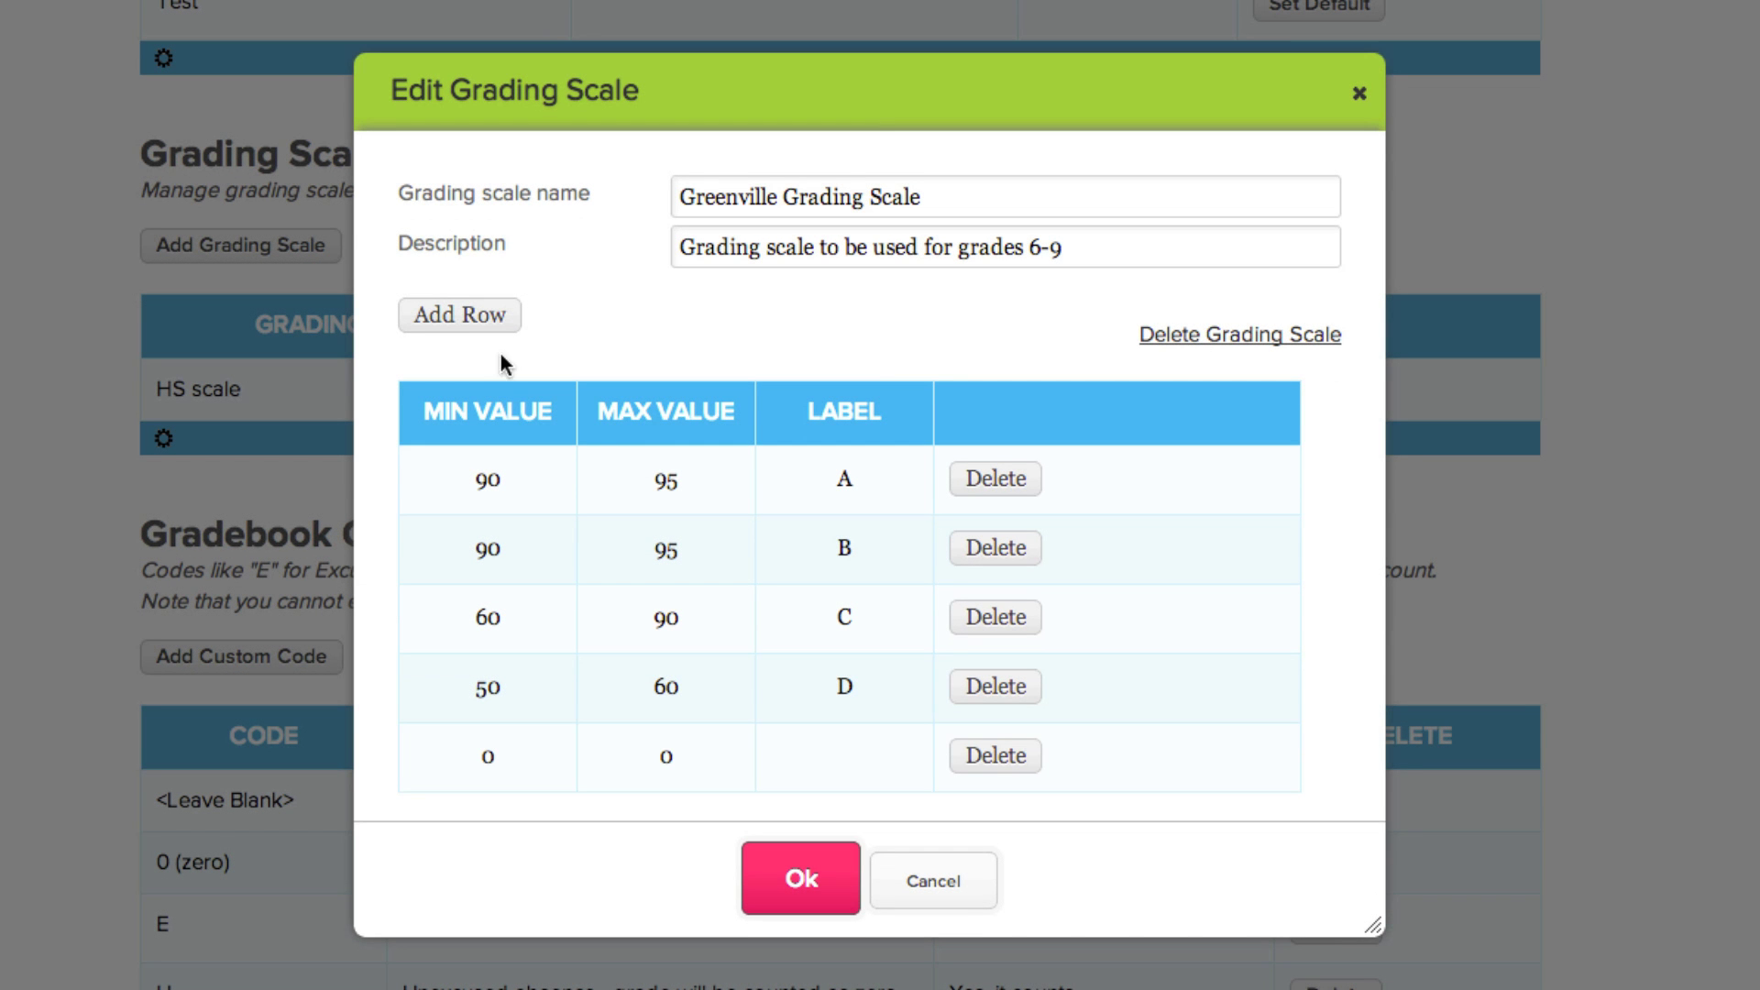
left_click(506, 761)
type("96")
key("Tab")
type("10")
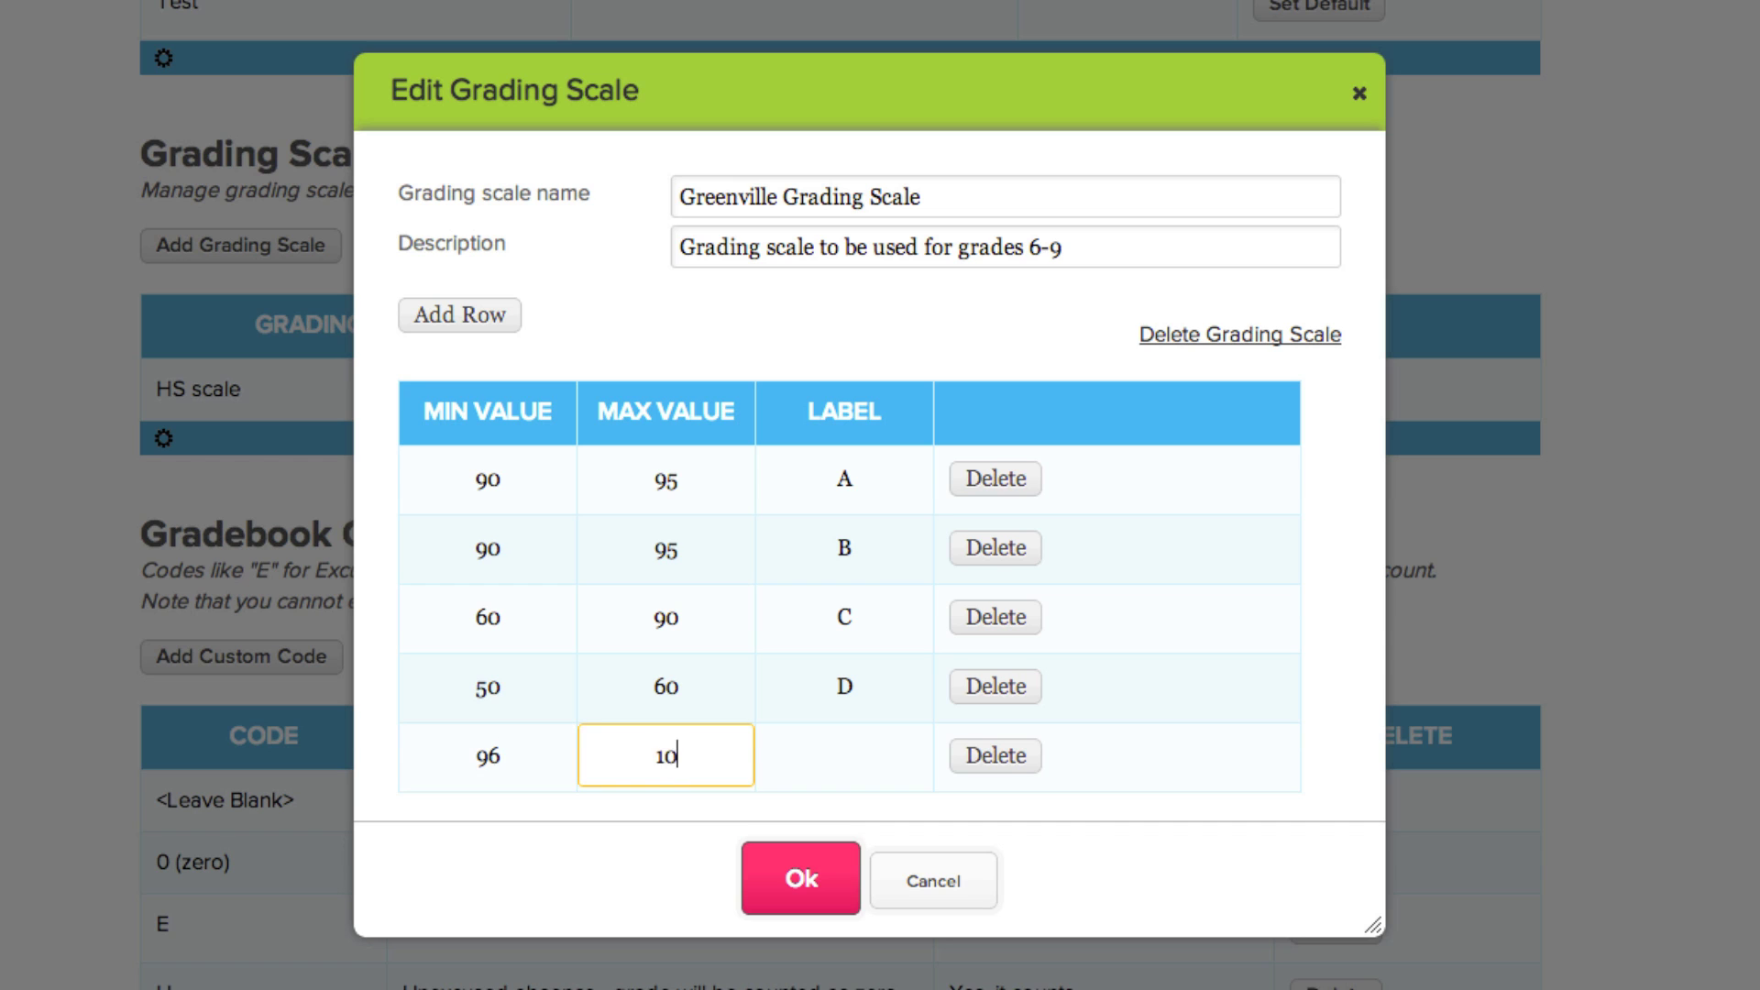
type("0")
key("Tab")
type("A+")
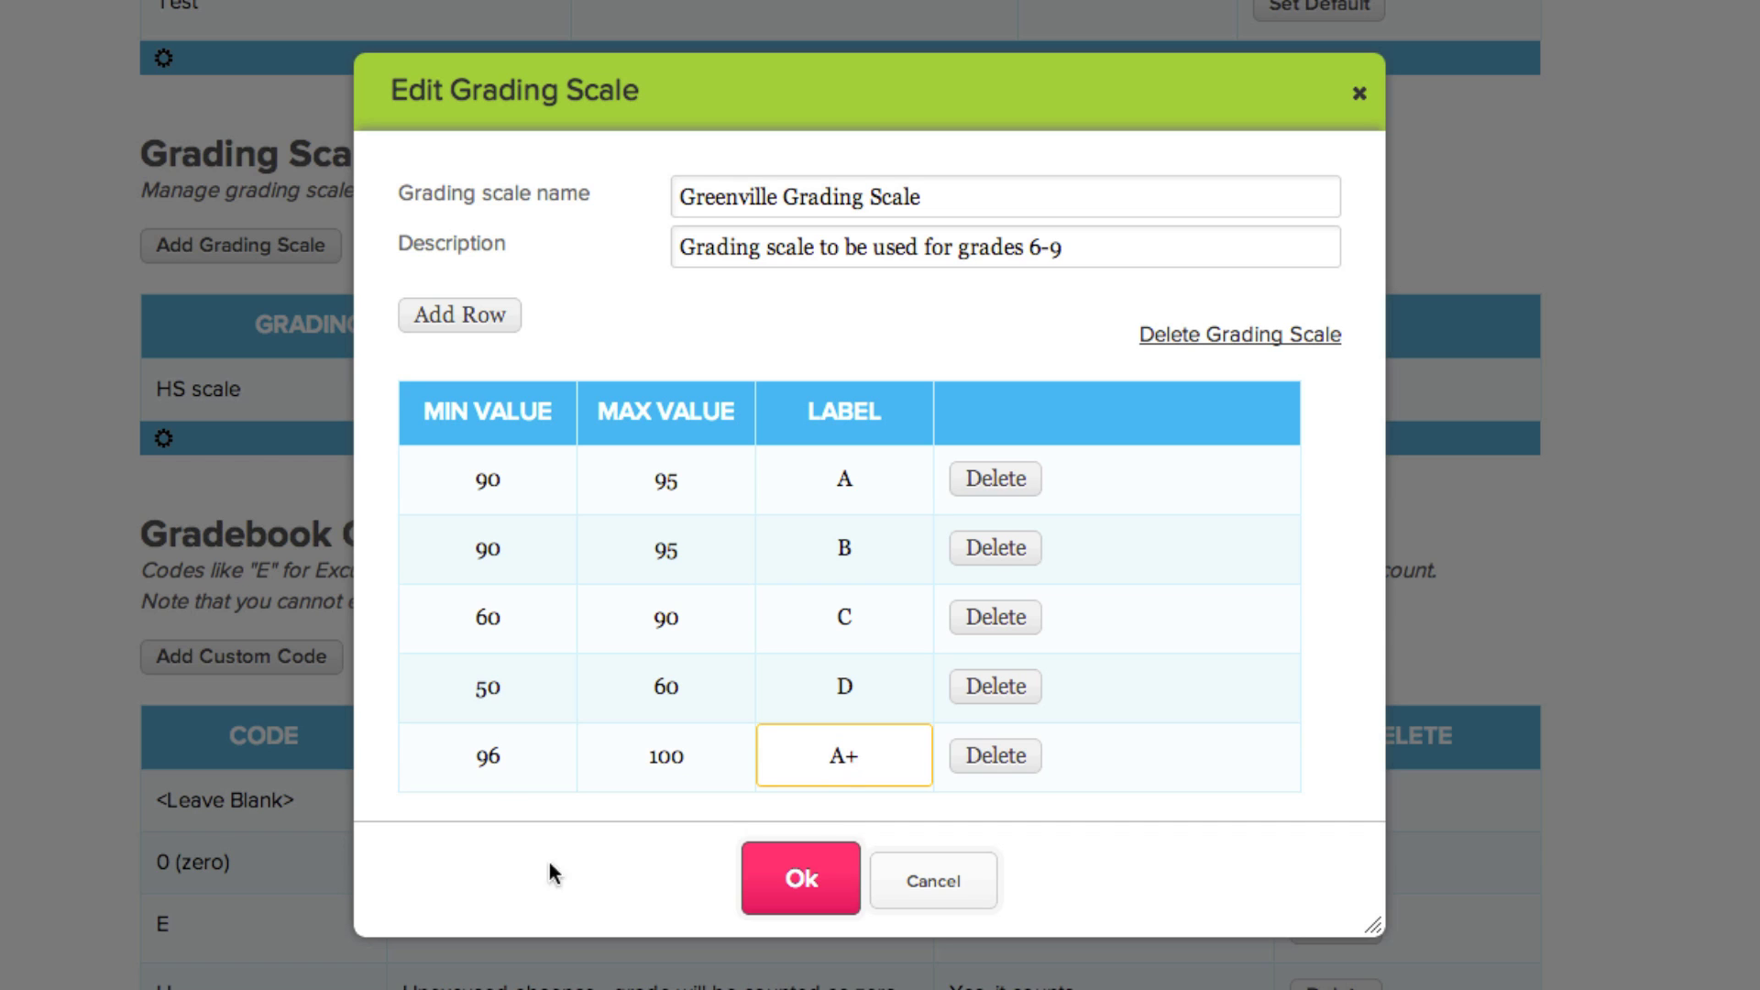
left_click(768, 885)
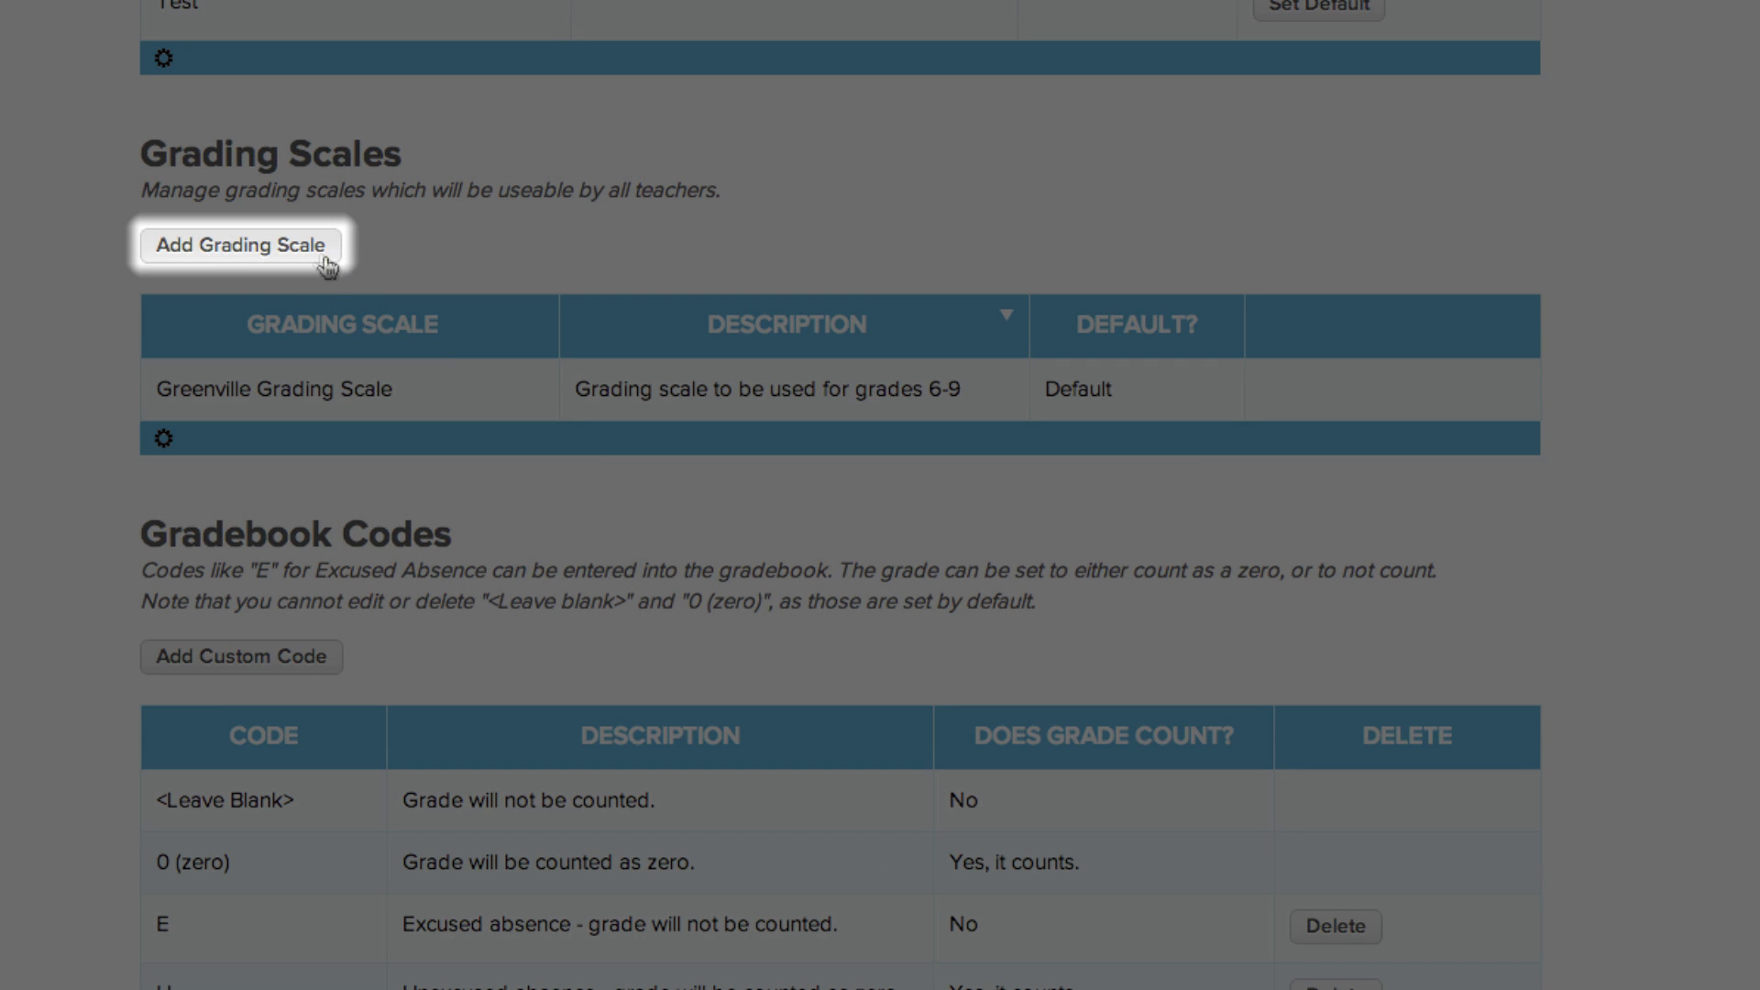
- Create a 'Greenville Elementary' grading scale described as 'grading scale to be used for grades K through'
left_click(326, 266)
type("Greenville Elem")
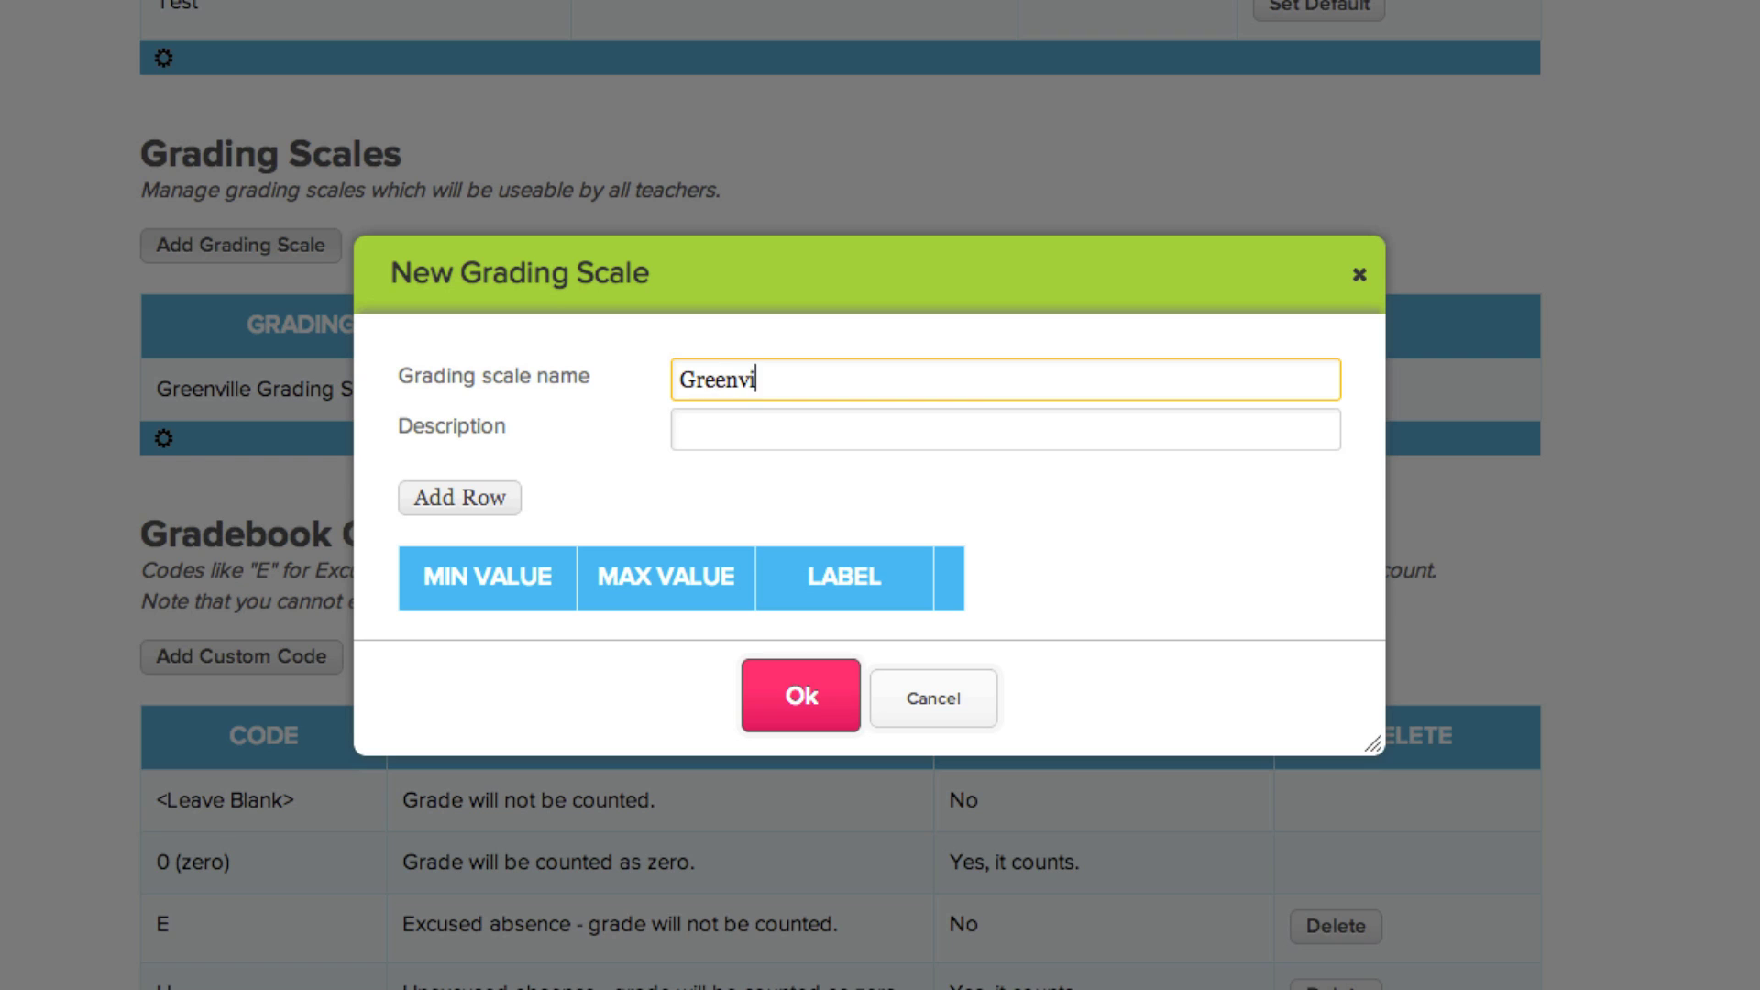
type("entary")
key("Tab")
type("grading scale to be used for grades K thro")
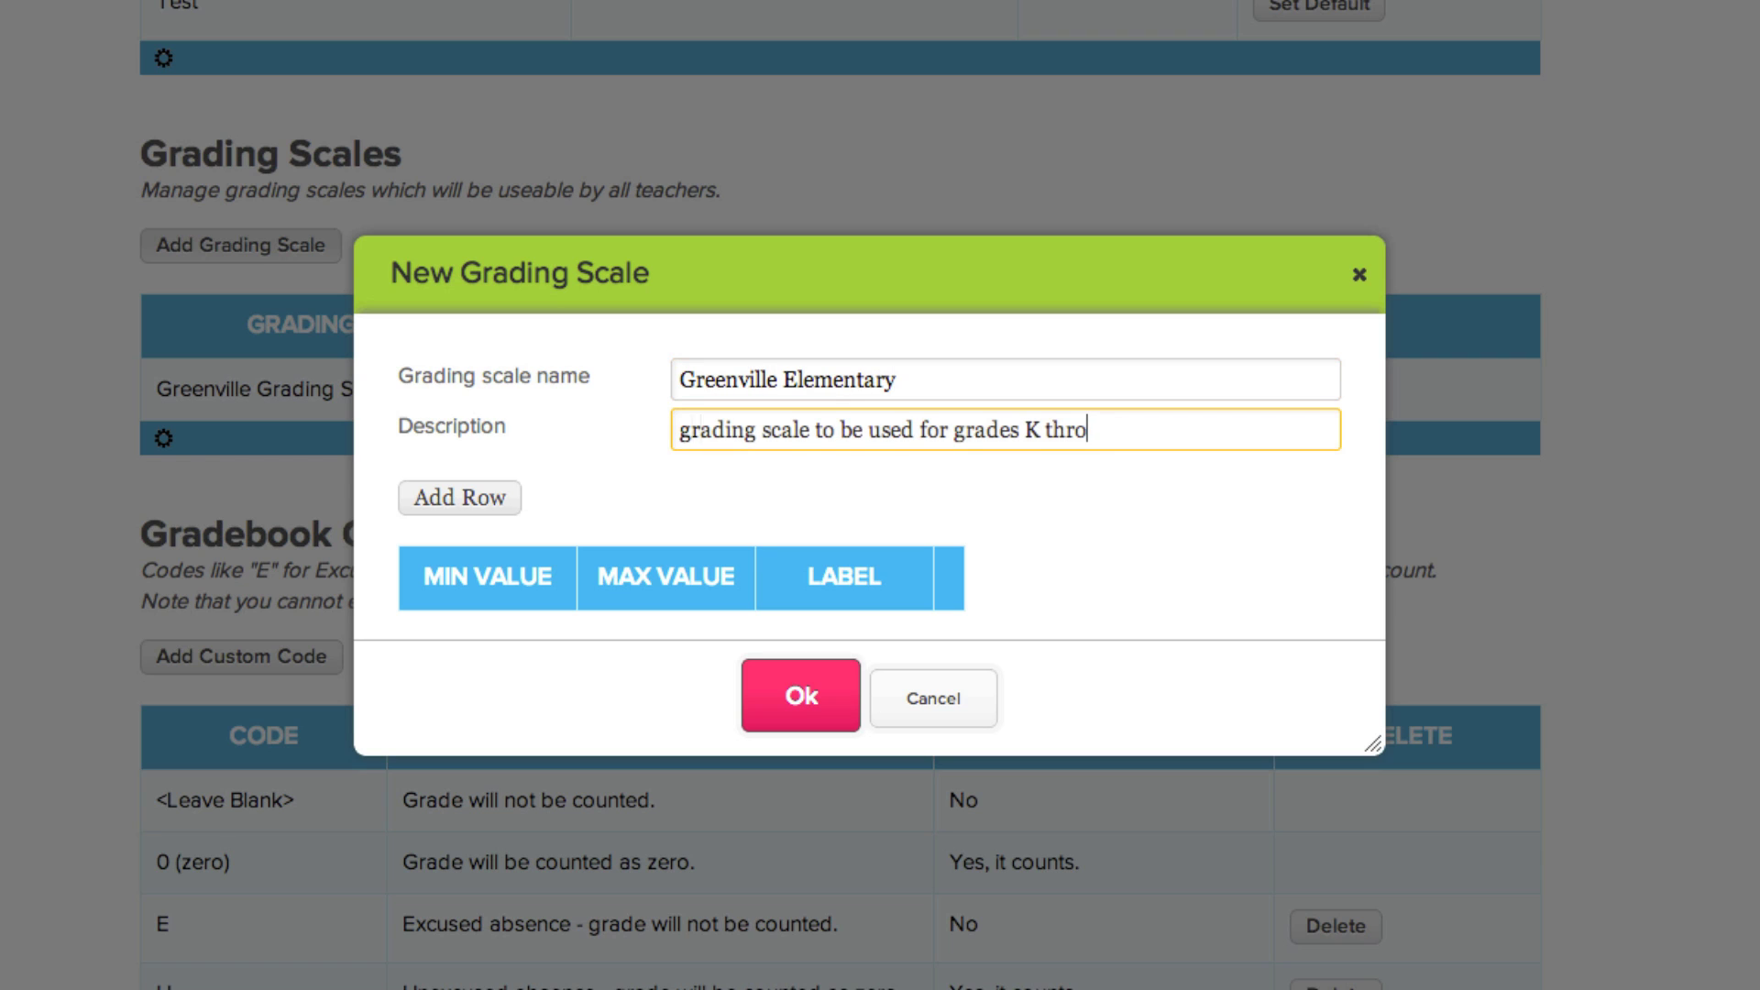
type("ugh")
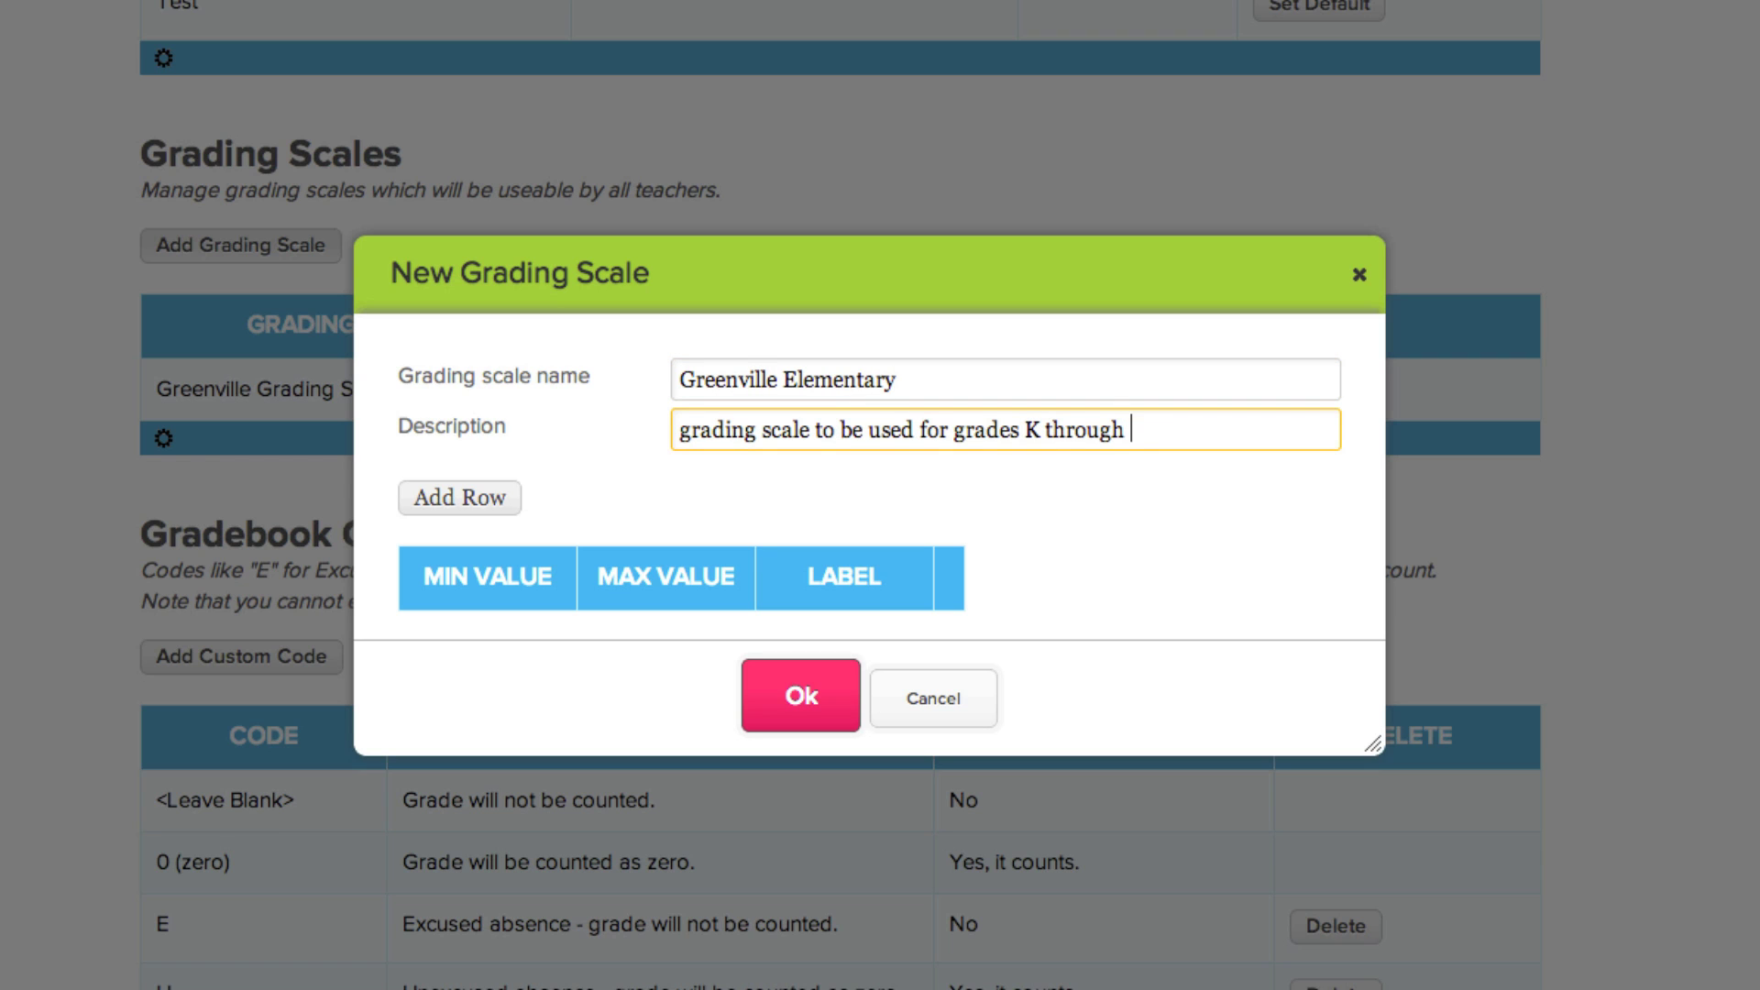
- Give the scale two bands: 0–60 FAIL and 60–100 PASS
left_click(464, 499)
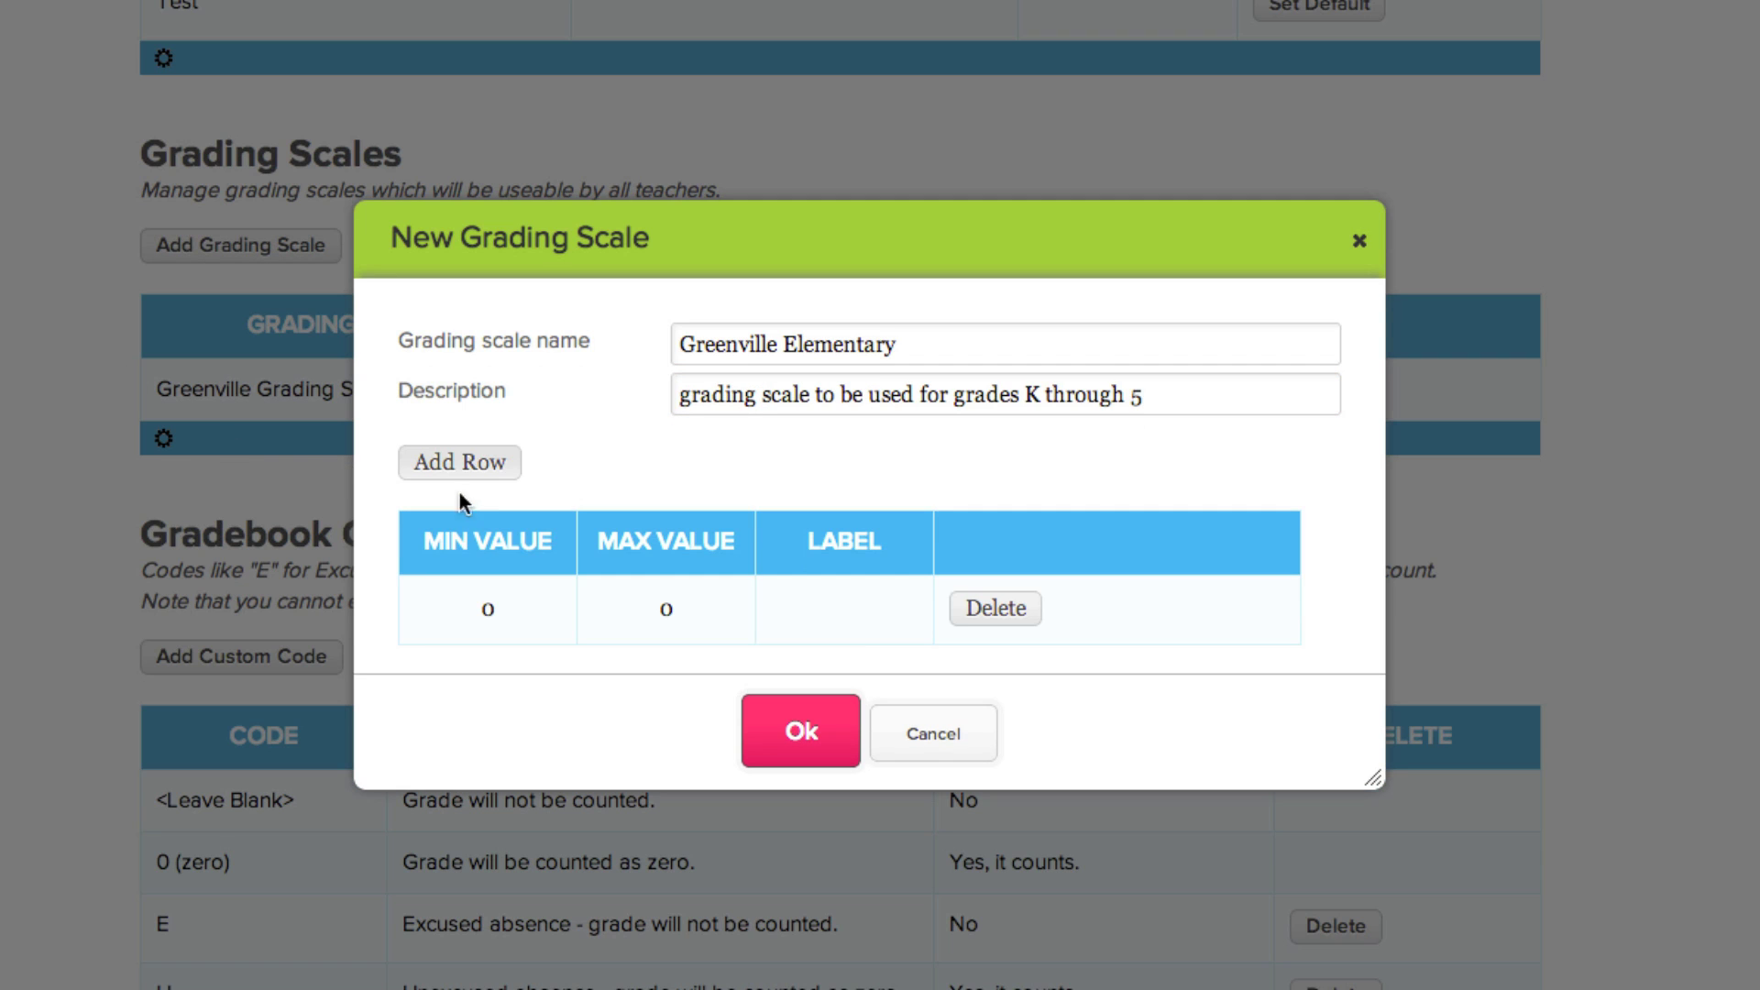
left_click(464, 464)
left_click(666, 574)
type("6")
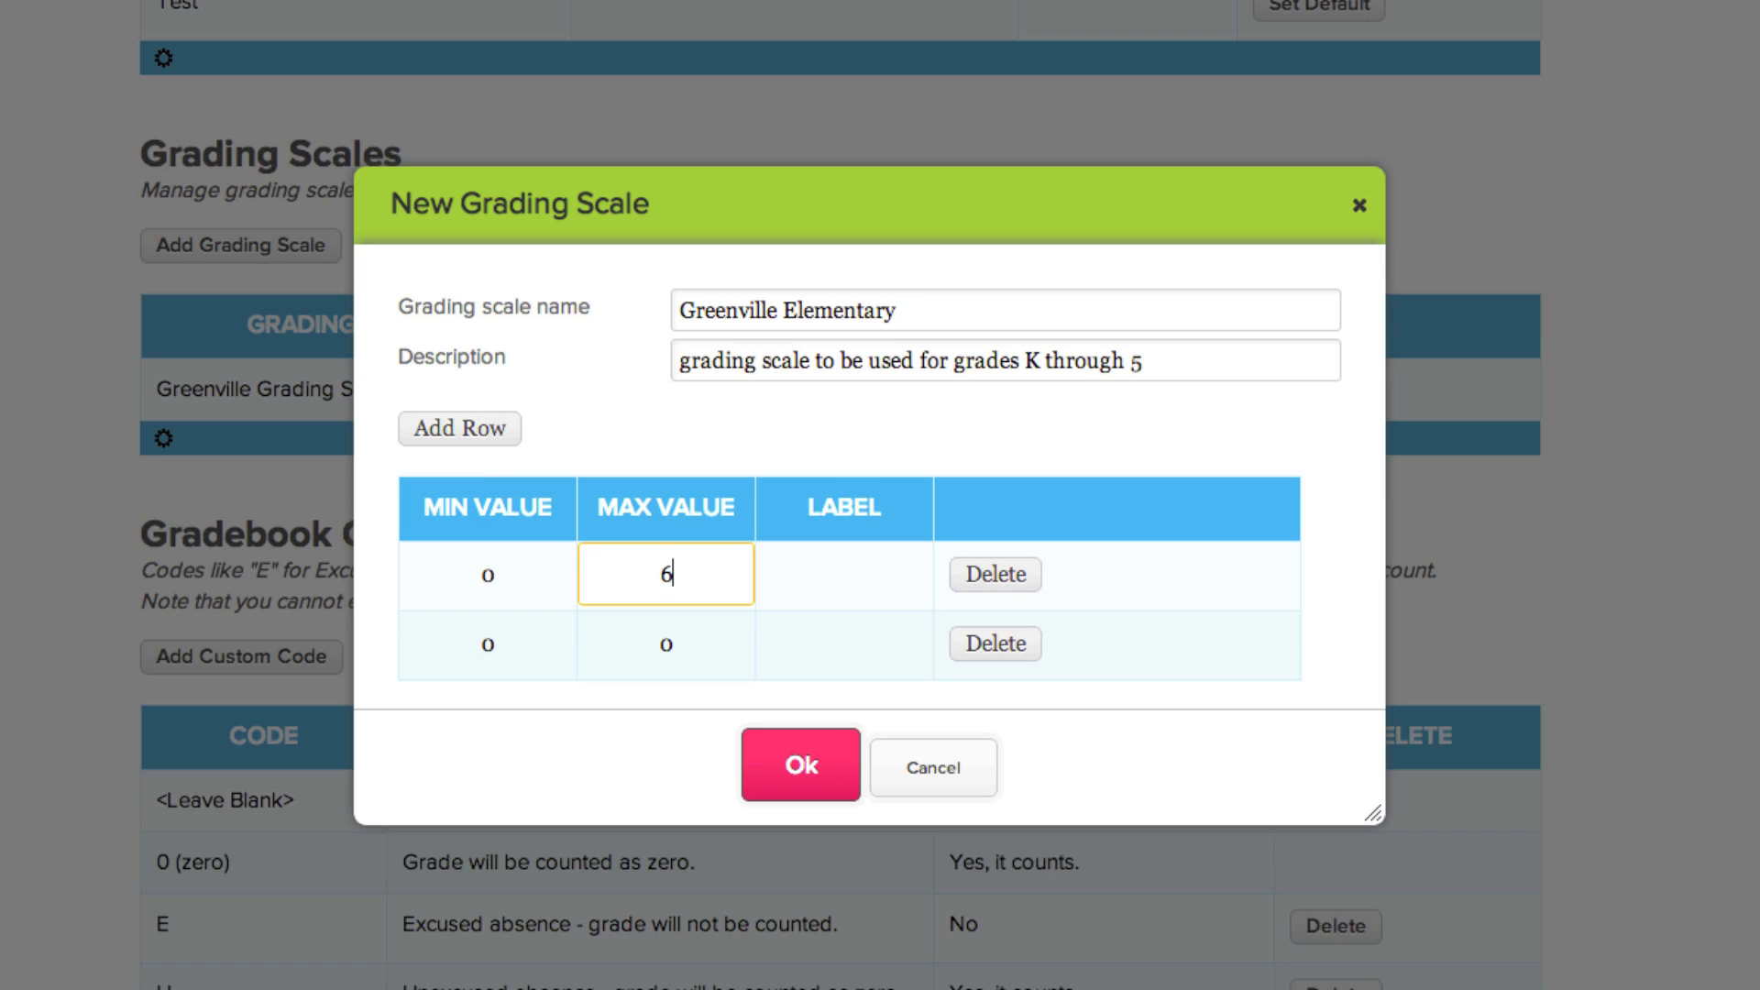
type("0")
key("Tab")
type("FAIL")
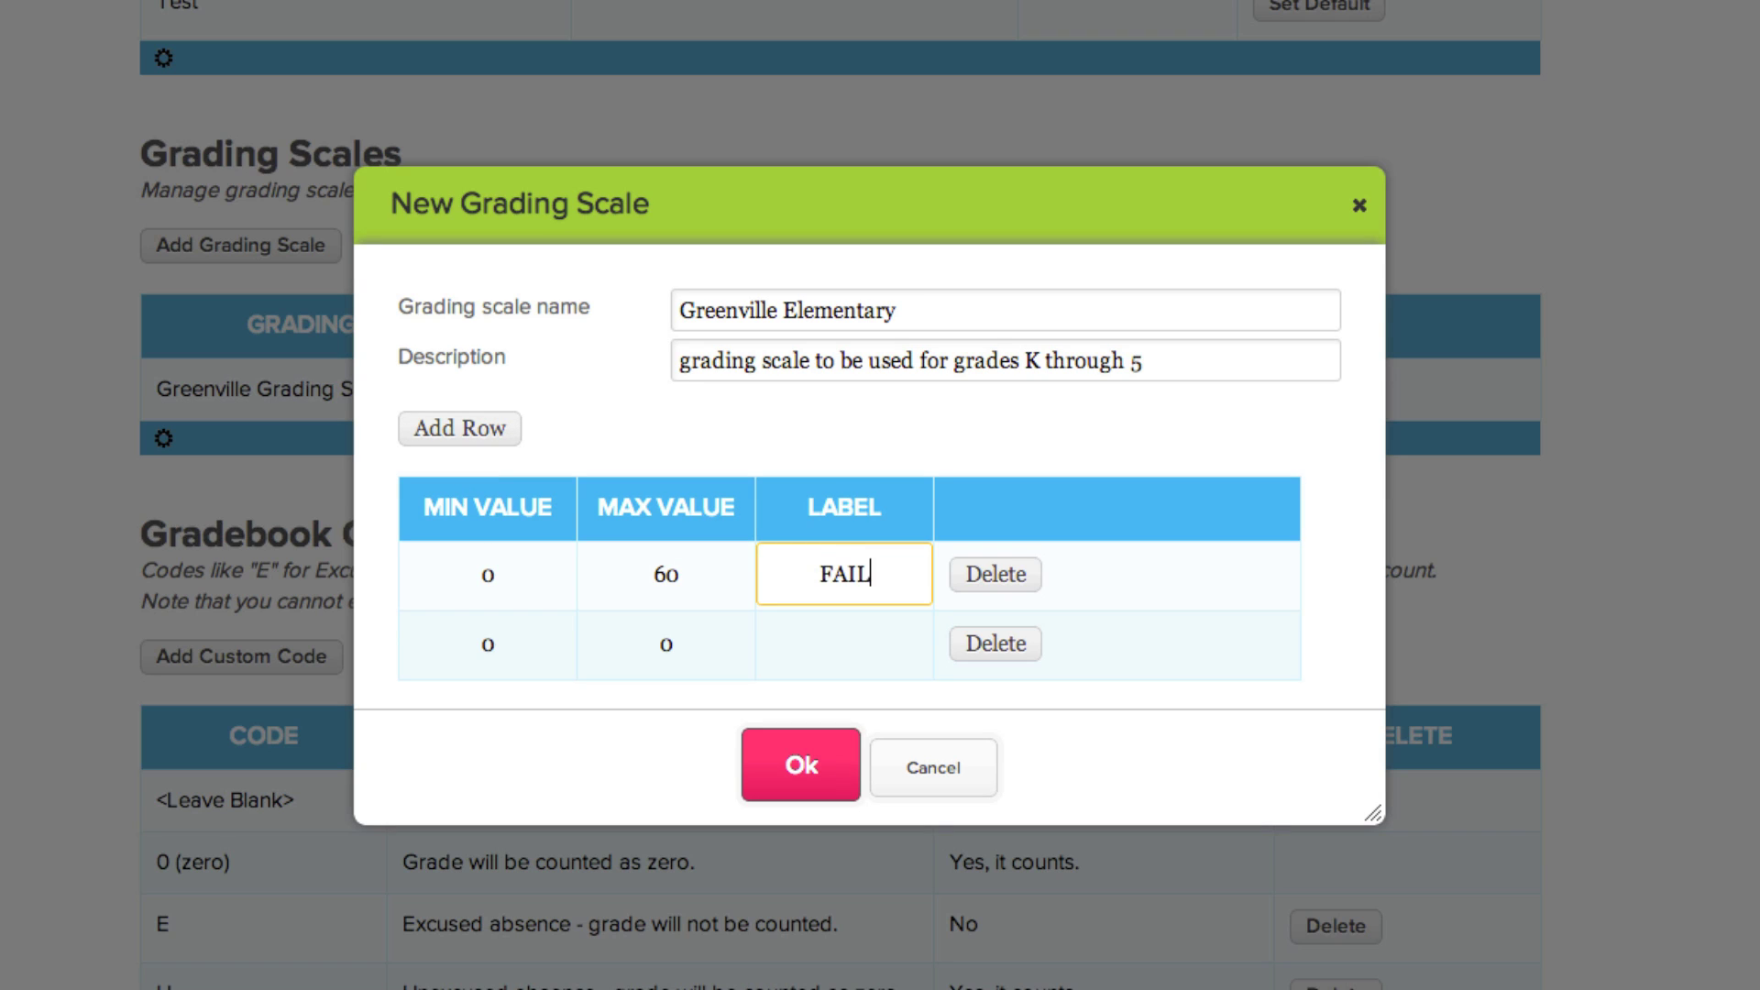
key("Tab")
type("60")
key("Tab")
type("1")
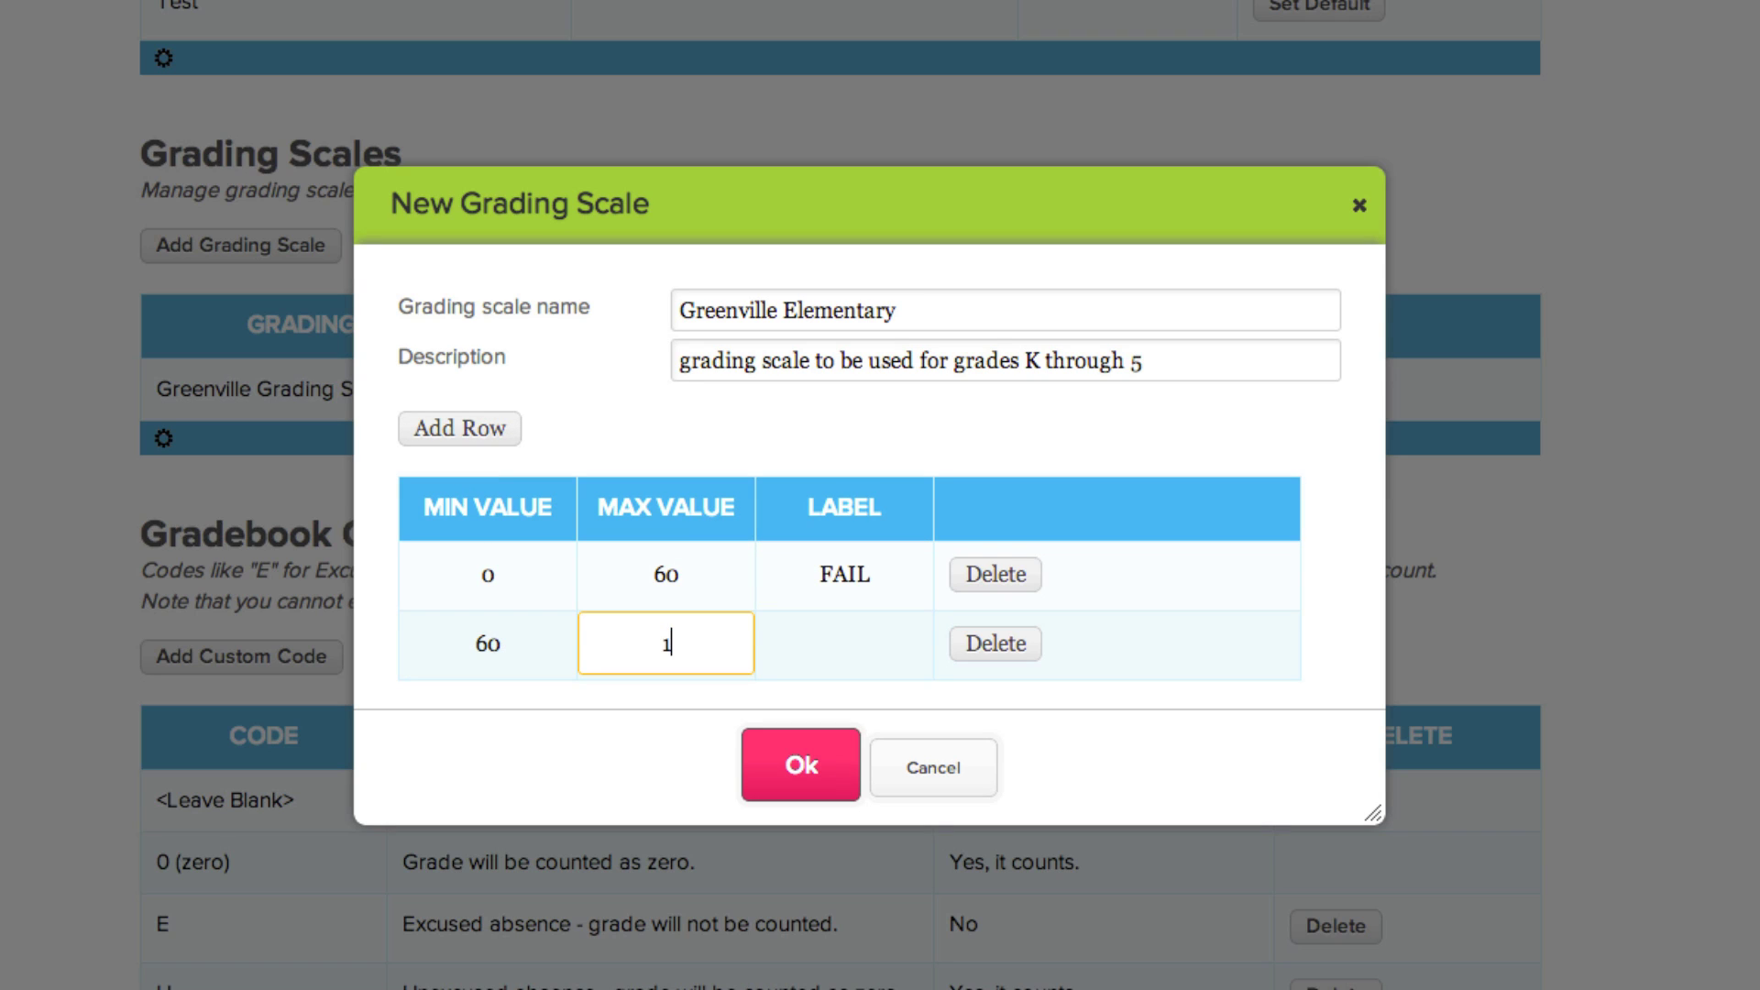
type("00")
key("Tab")
type("PASS")
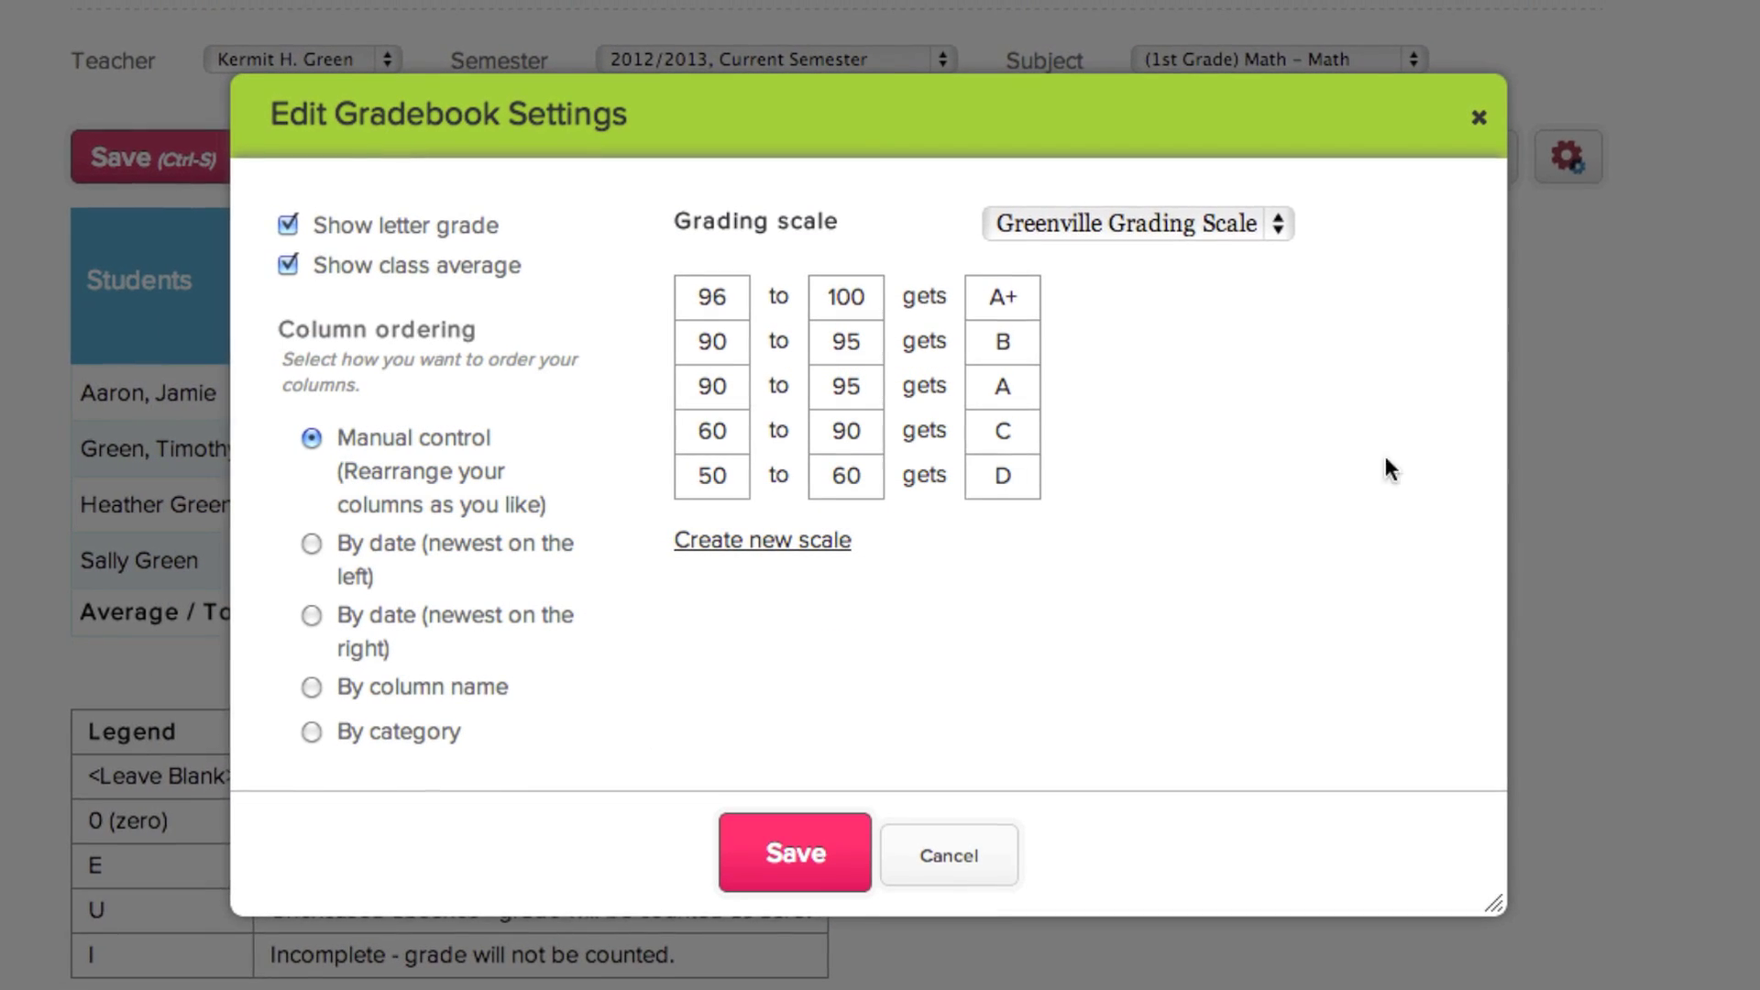
- Select Greenville Elementary as the gradebook's grading scale and save
left_click(1276, 234)
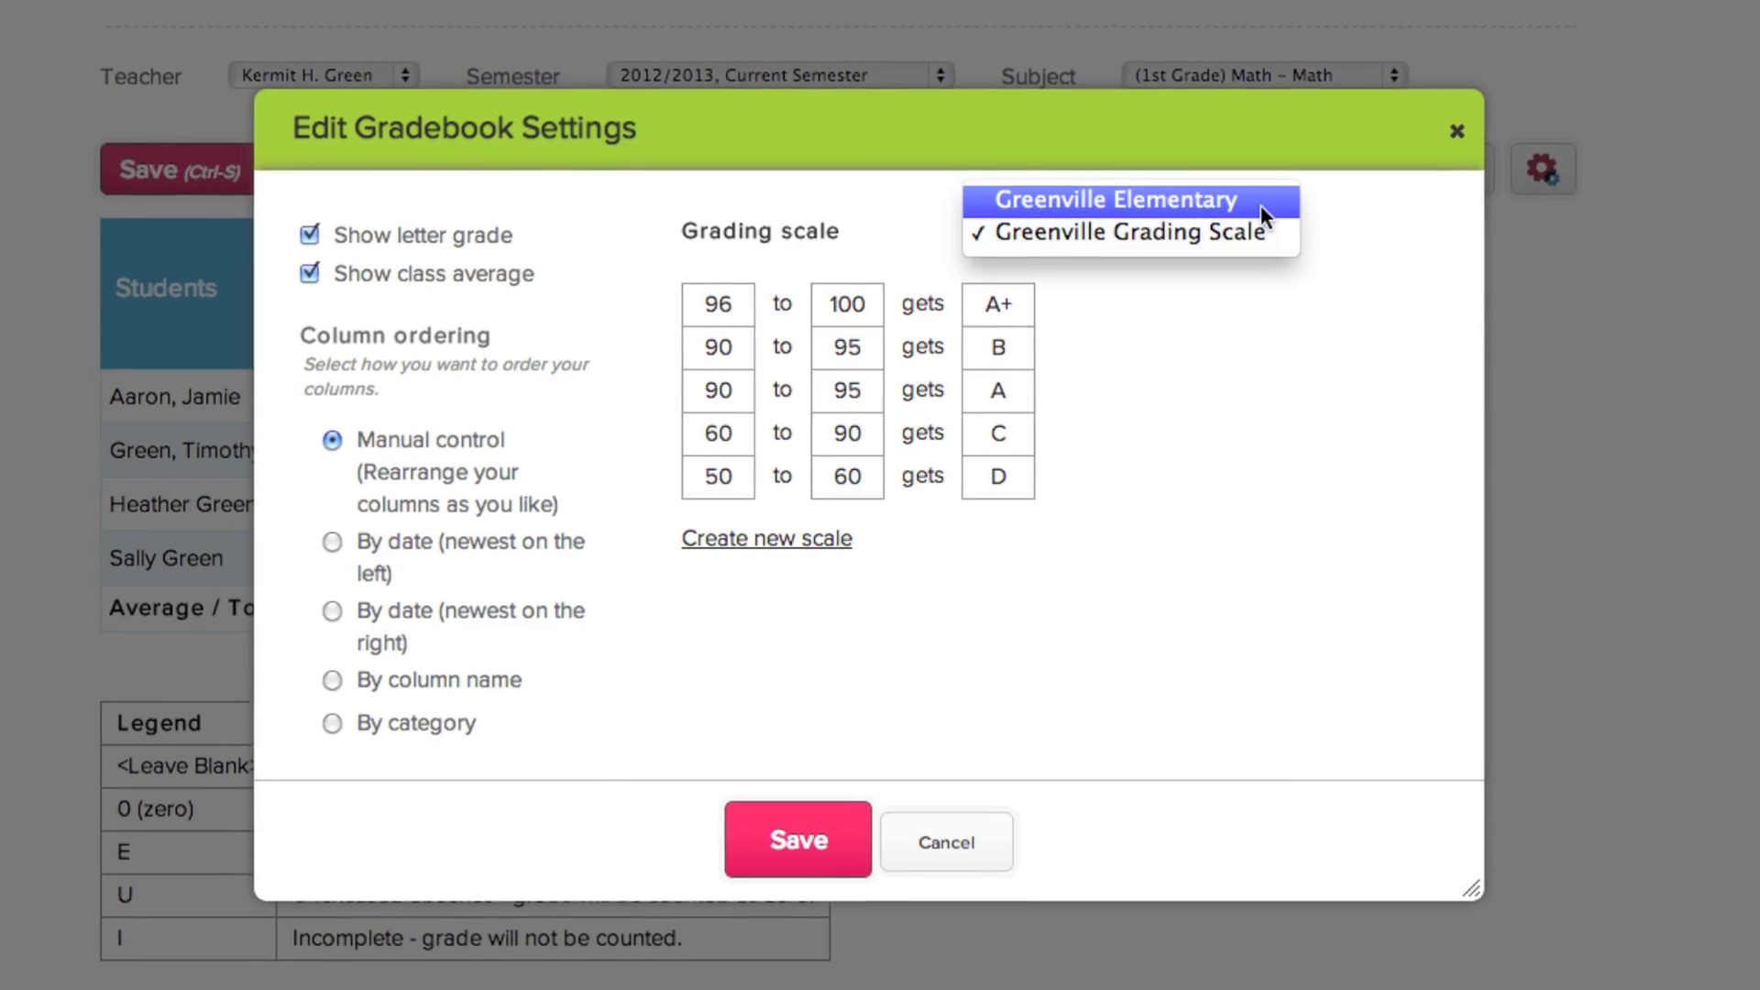
left_click(1257, 201)
left_click(798, 836)
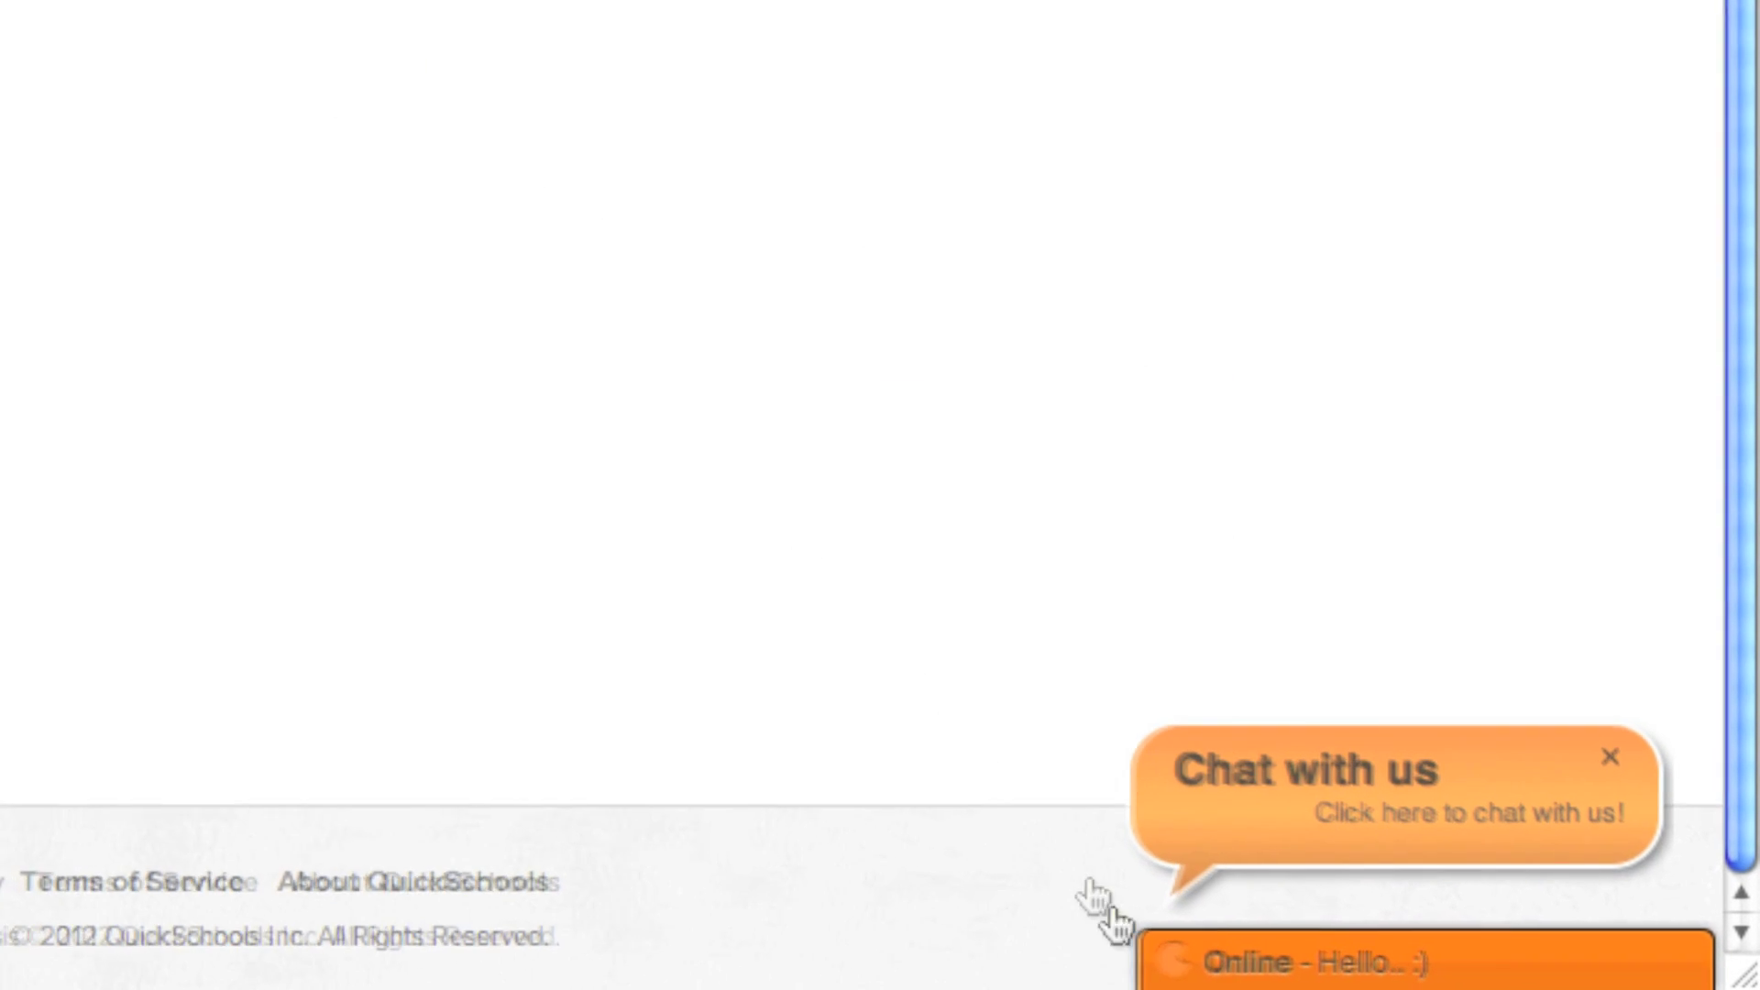
- Send the message 'help' through the live support chat at the bottom of the page
left_click(1123, 926)
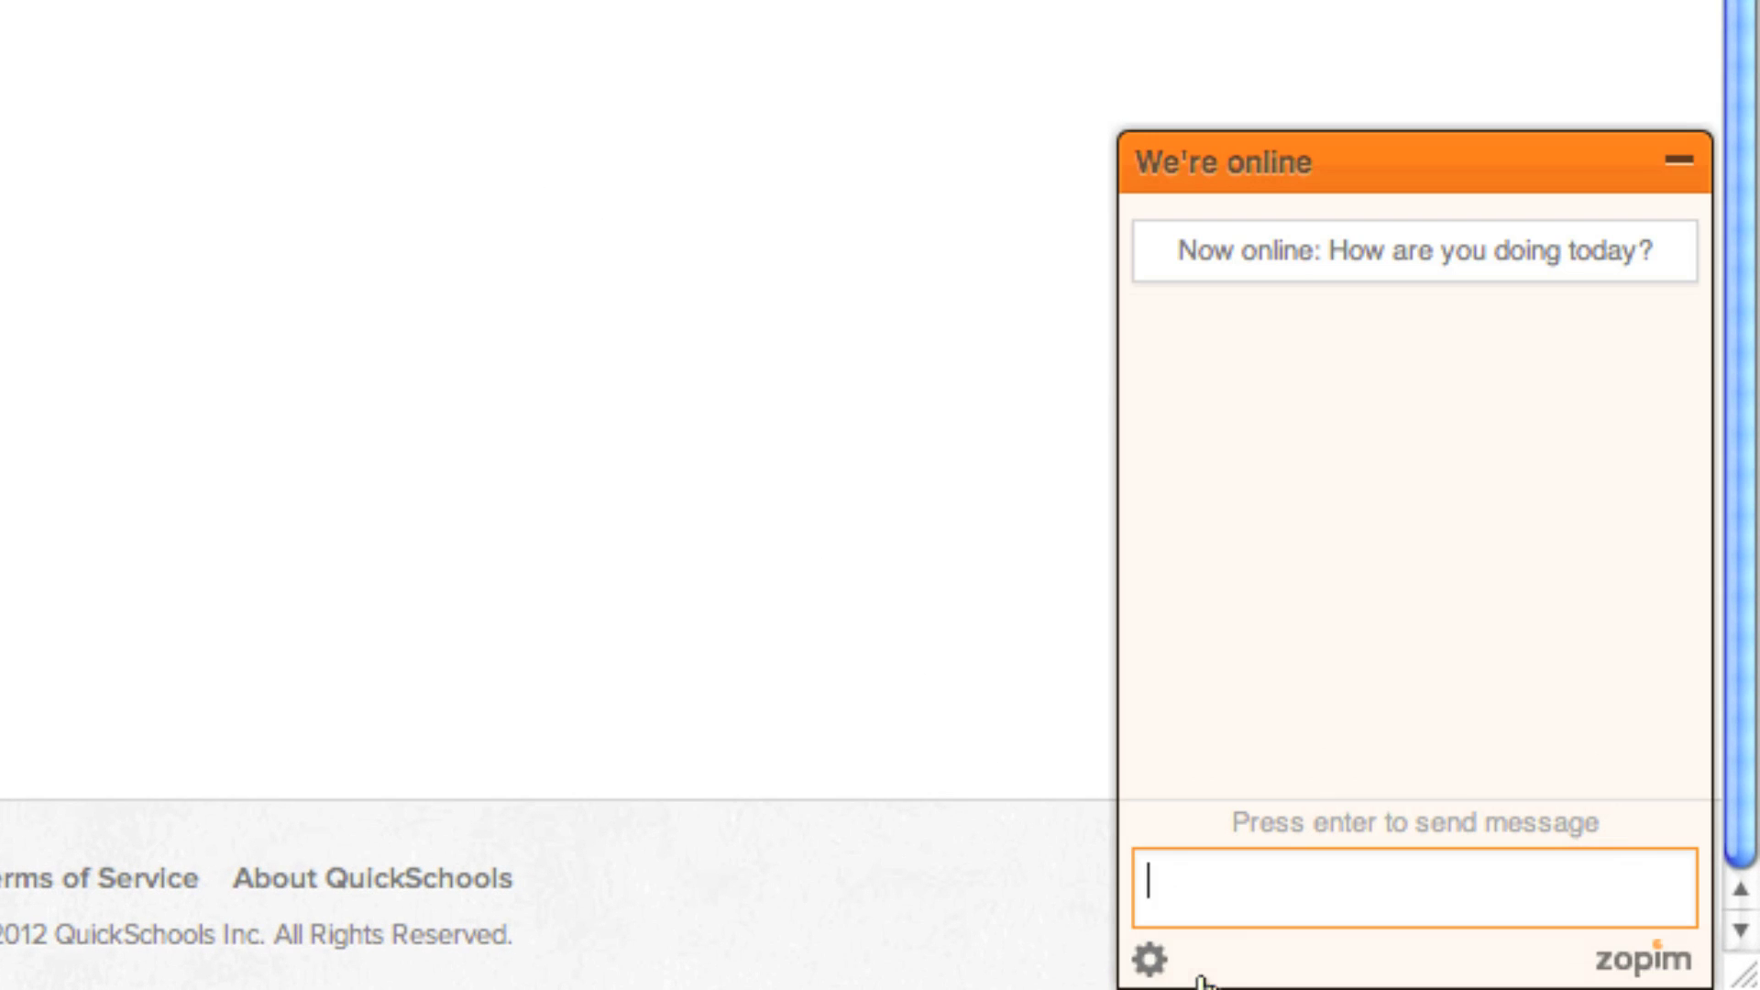
type("help")
key("Return")
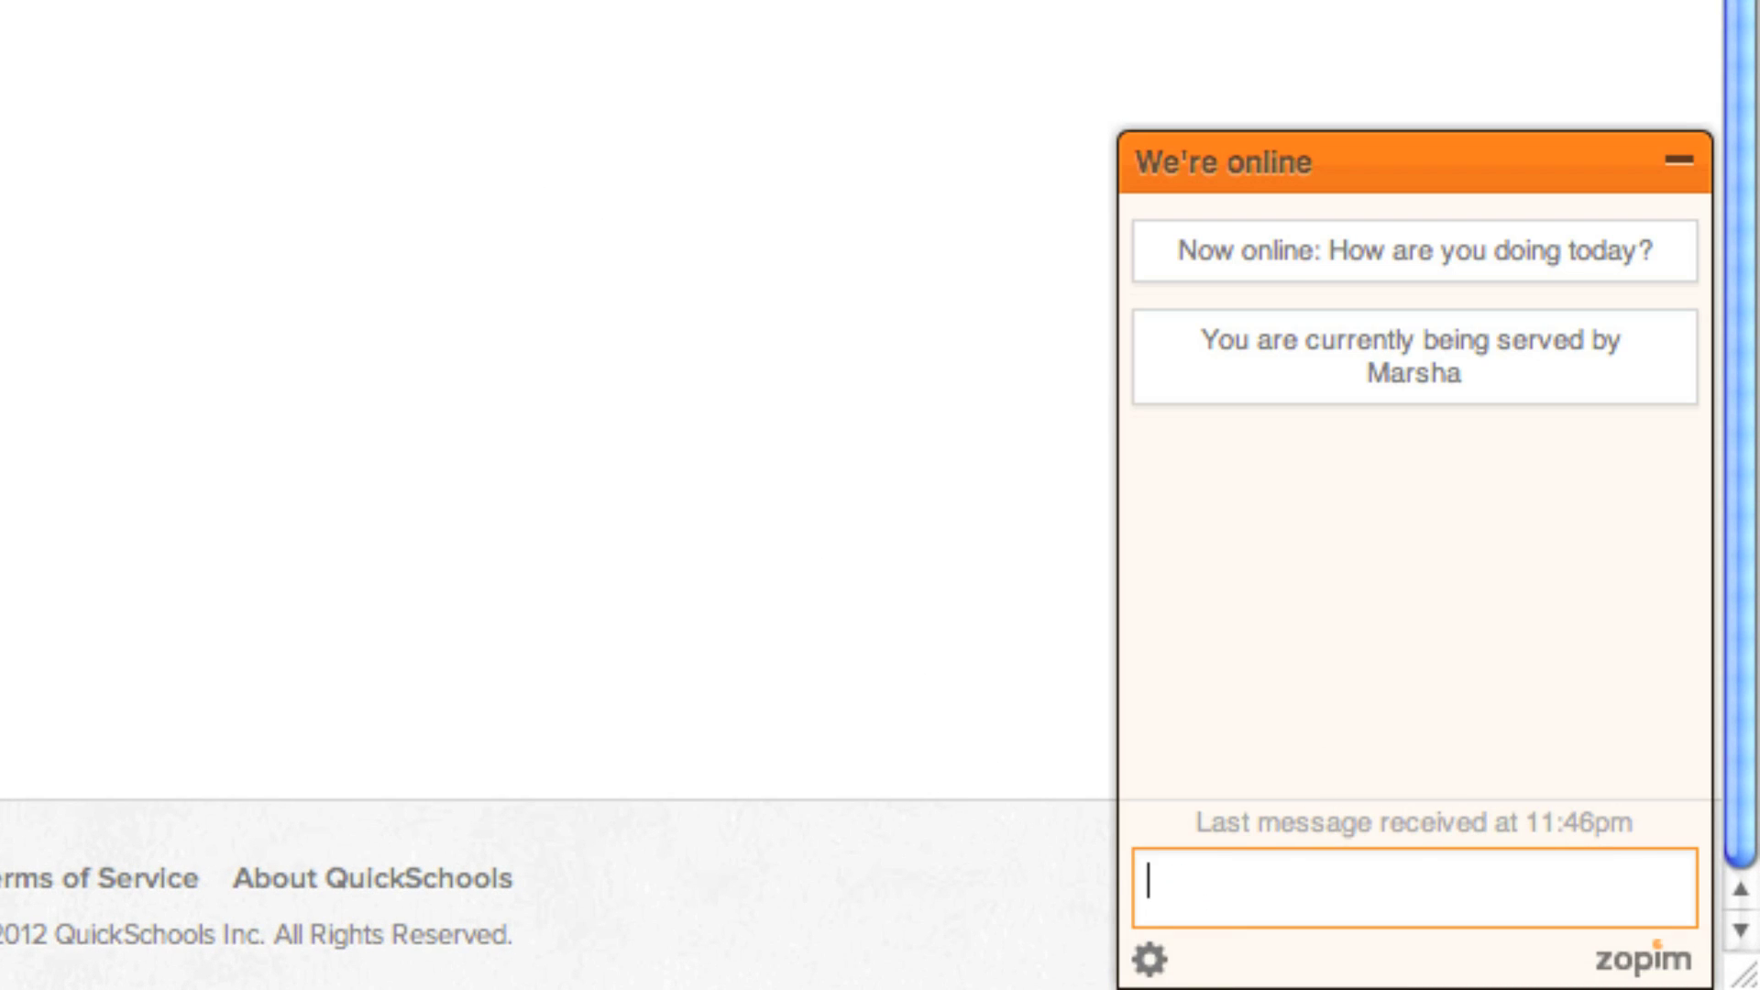